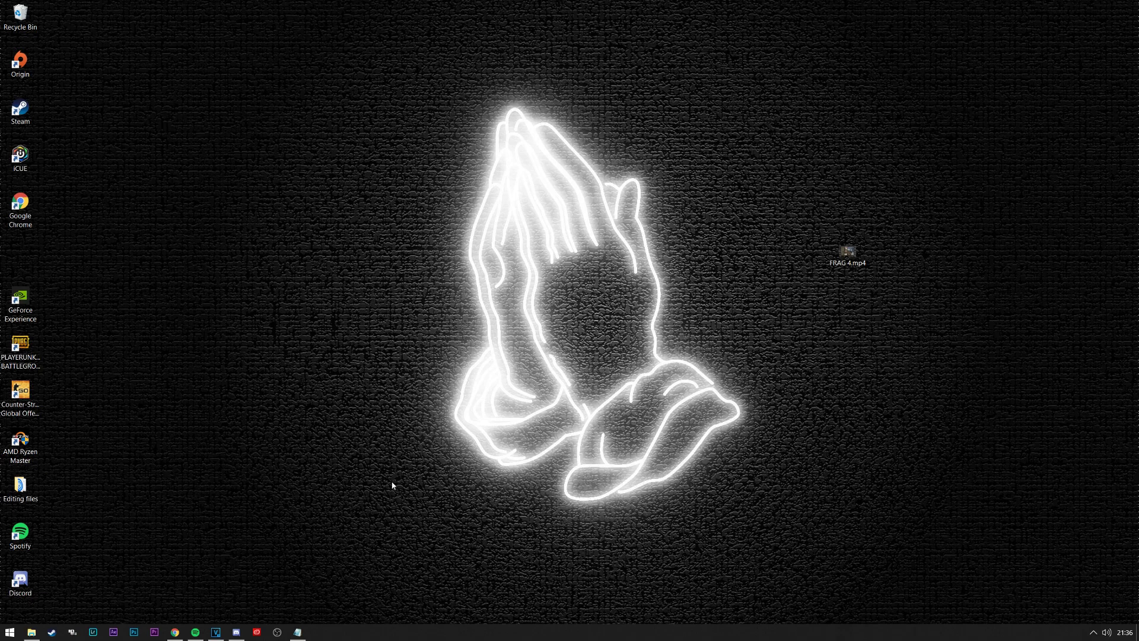
Dismiss the missing media warning and start a new project from the File menu
mouse_move(186, 629)
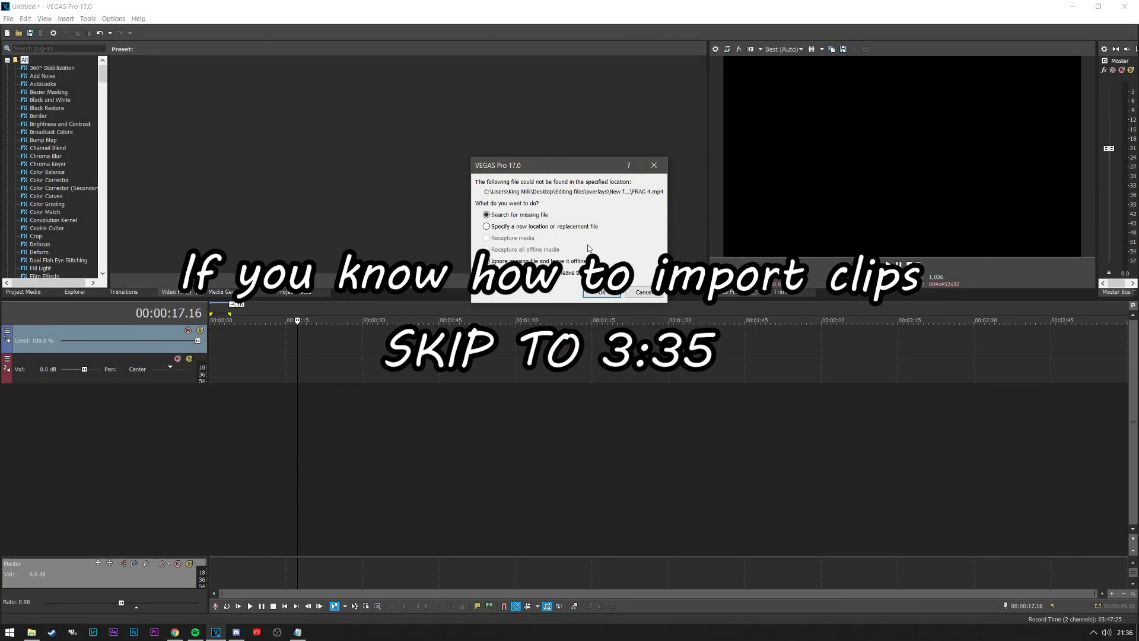
click(602, 292)
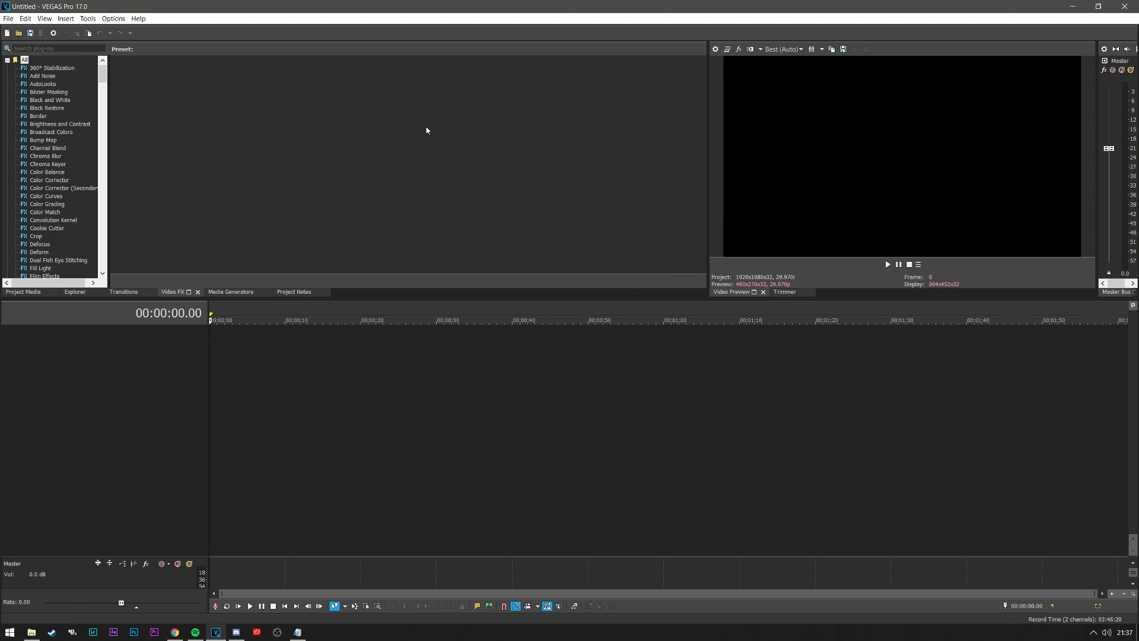
click(9, 18)
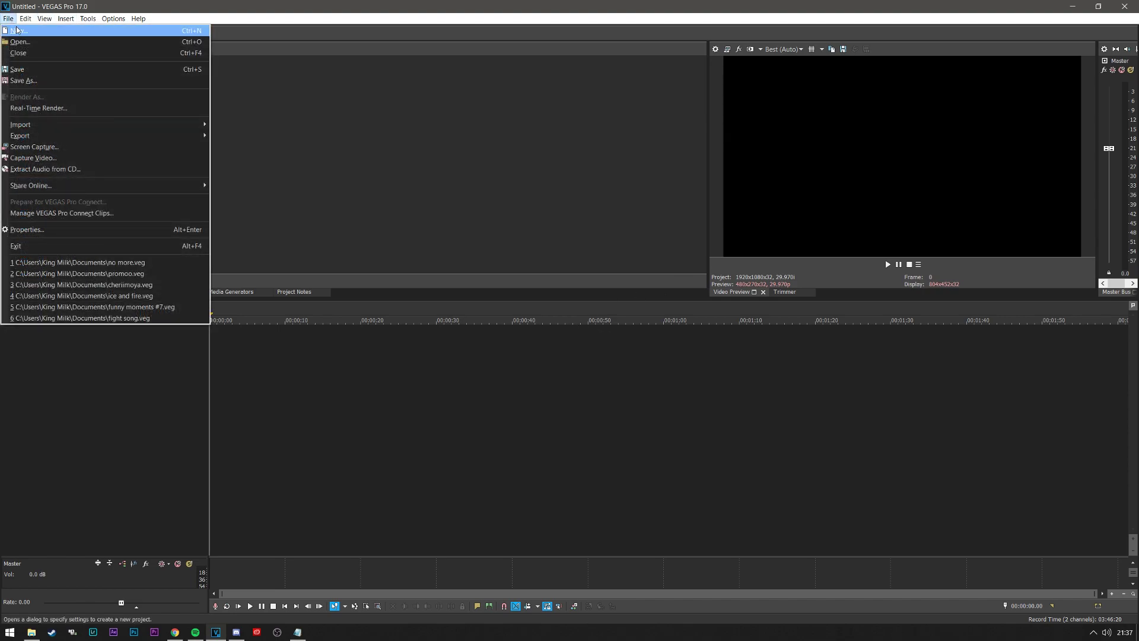
click(20, 34)
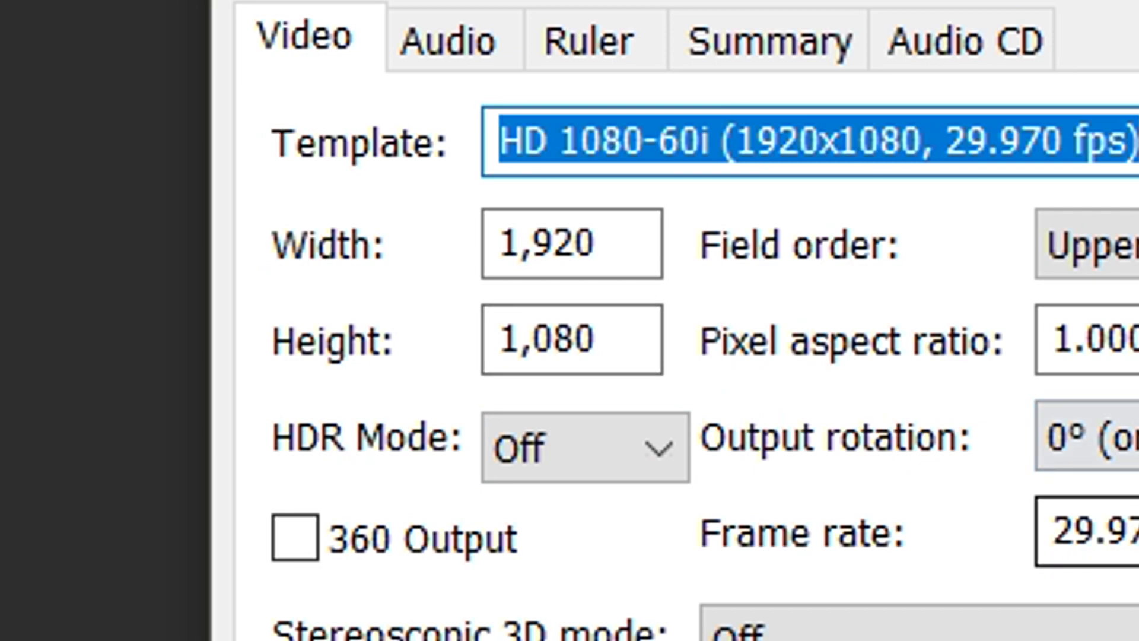
Set the new project to 60 fps, Best rendering quality and Disable resample
click(1091, 532)
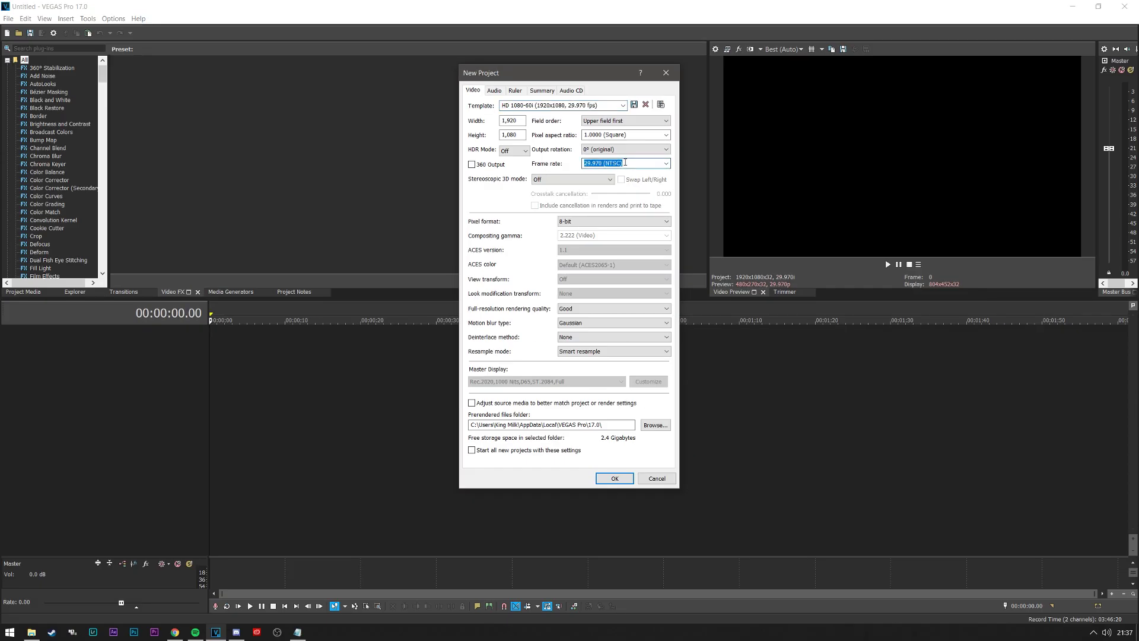
text(60)
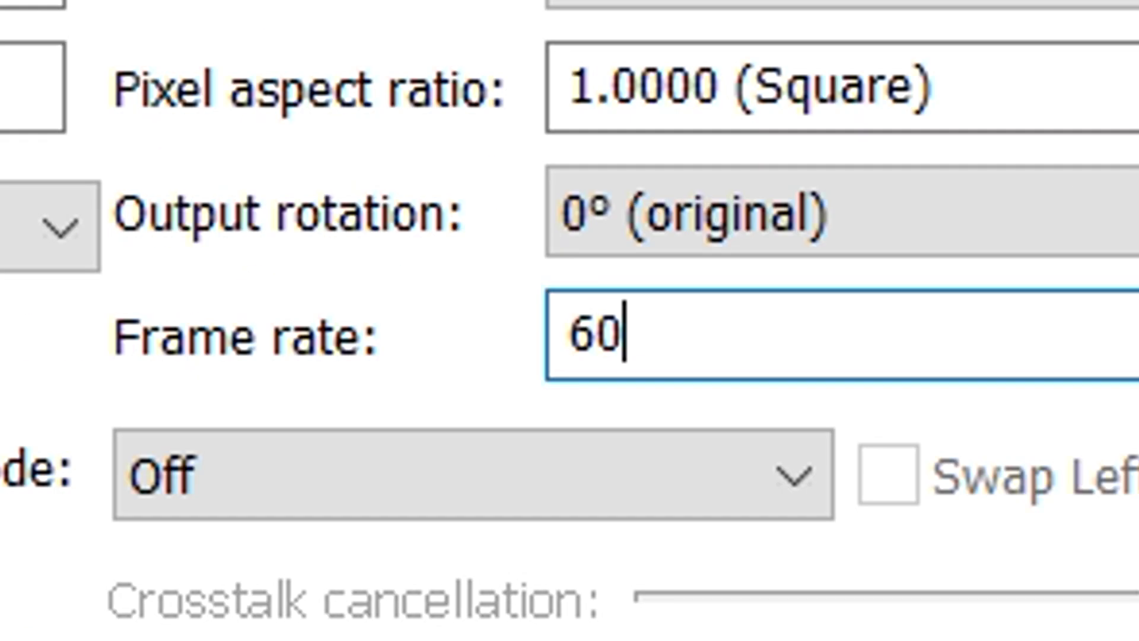
click(573, 310)
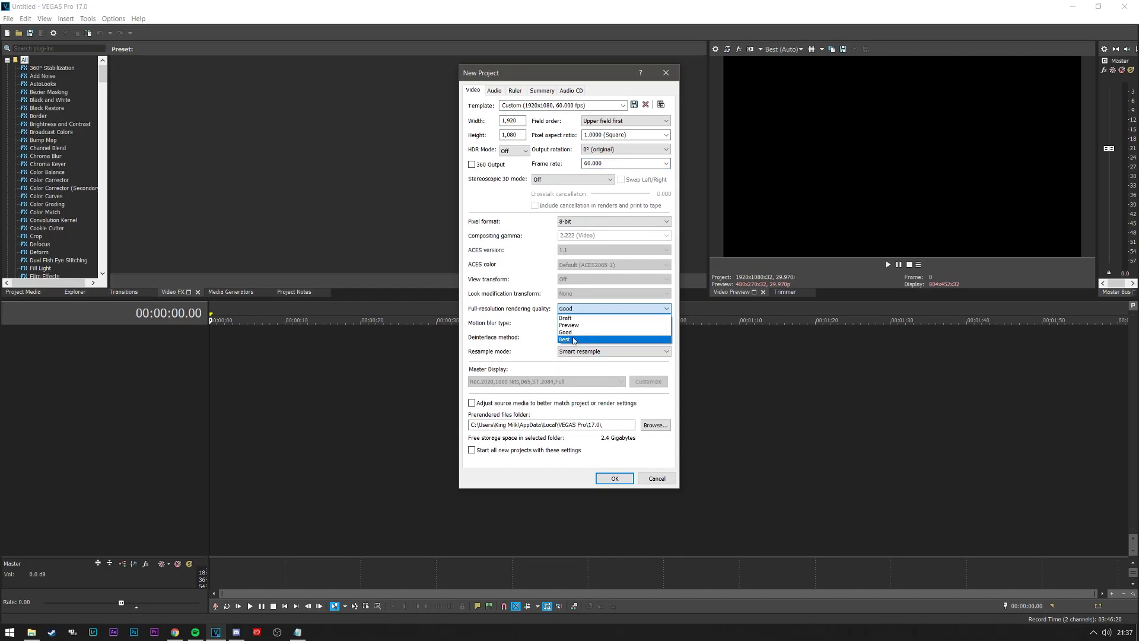
click(569, 340)
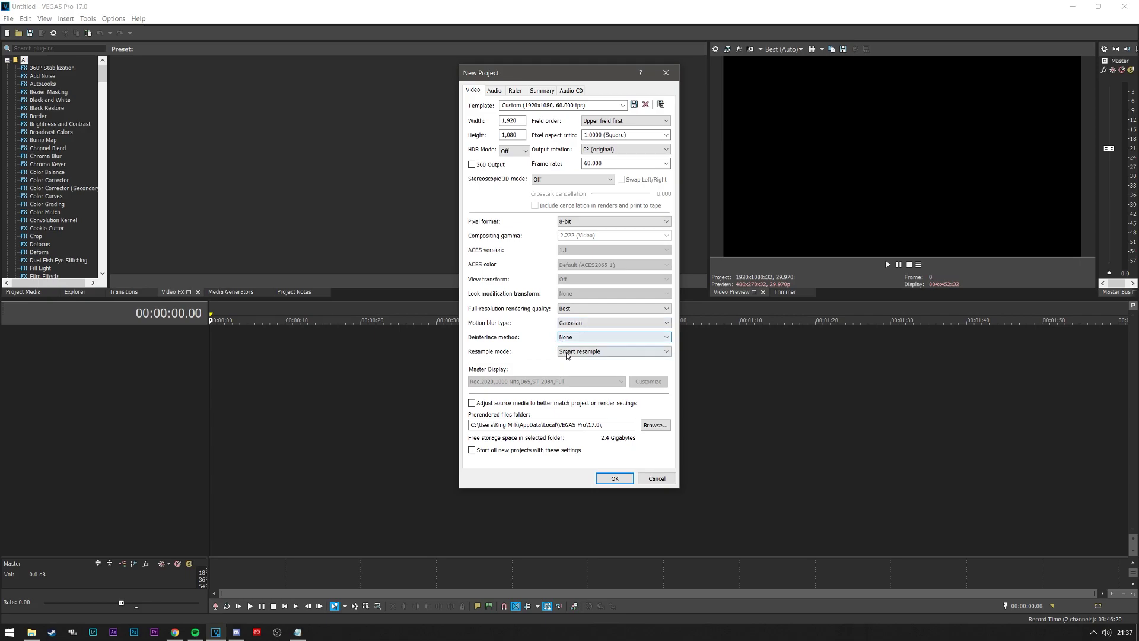
click(567, 372)
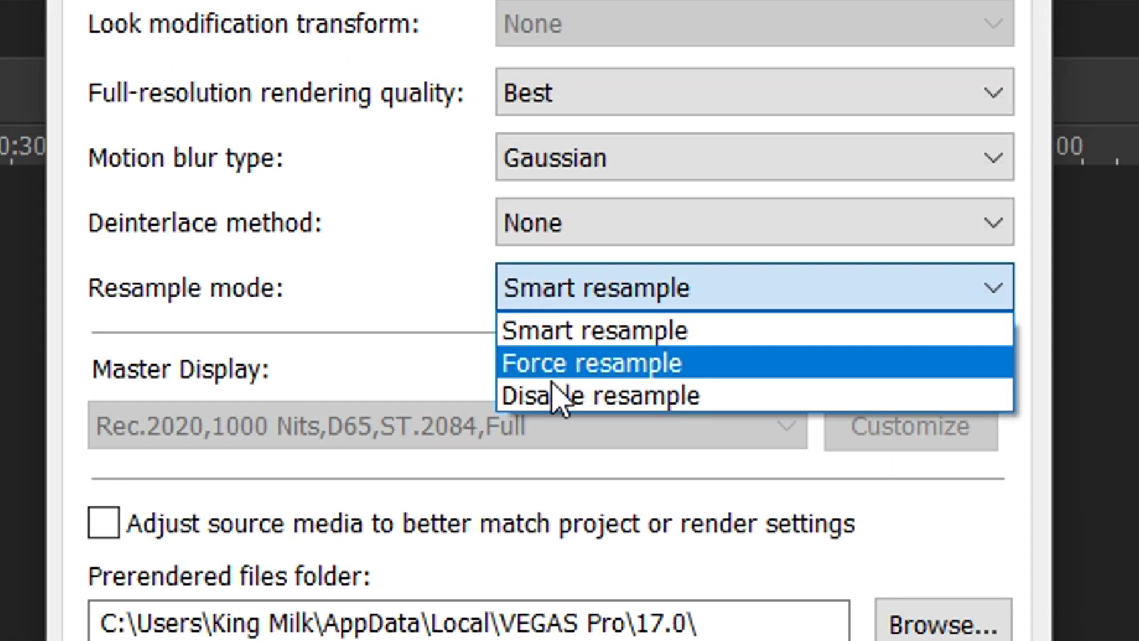
click(555, 393)
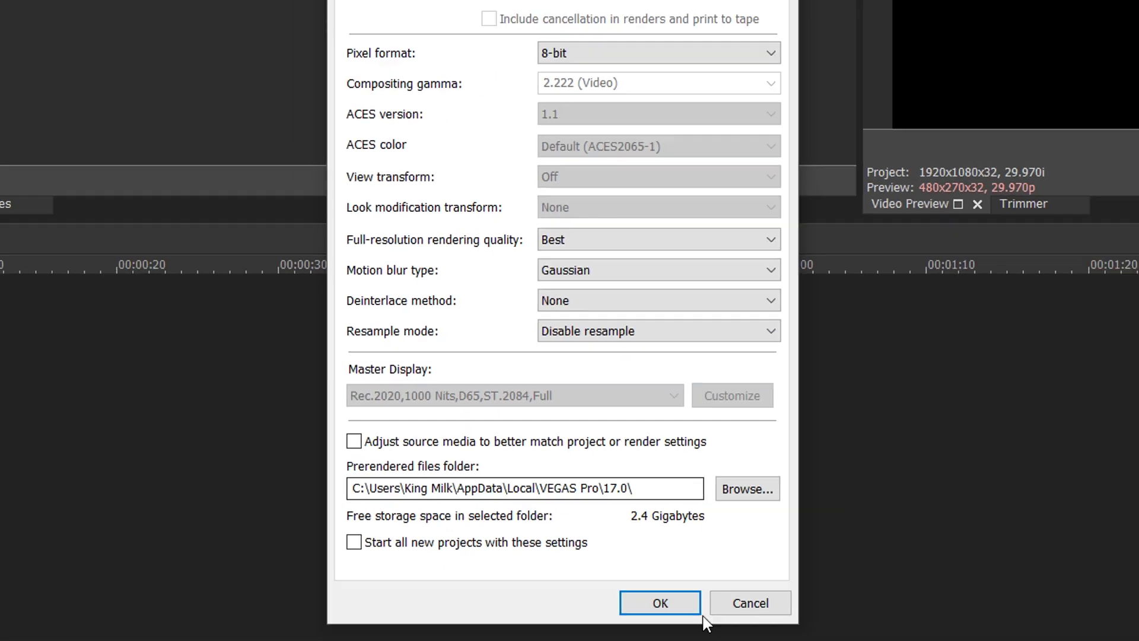
click(609, 480)
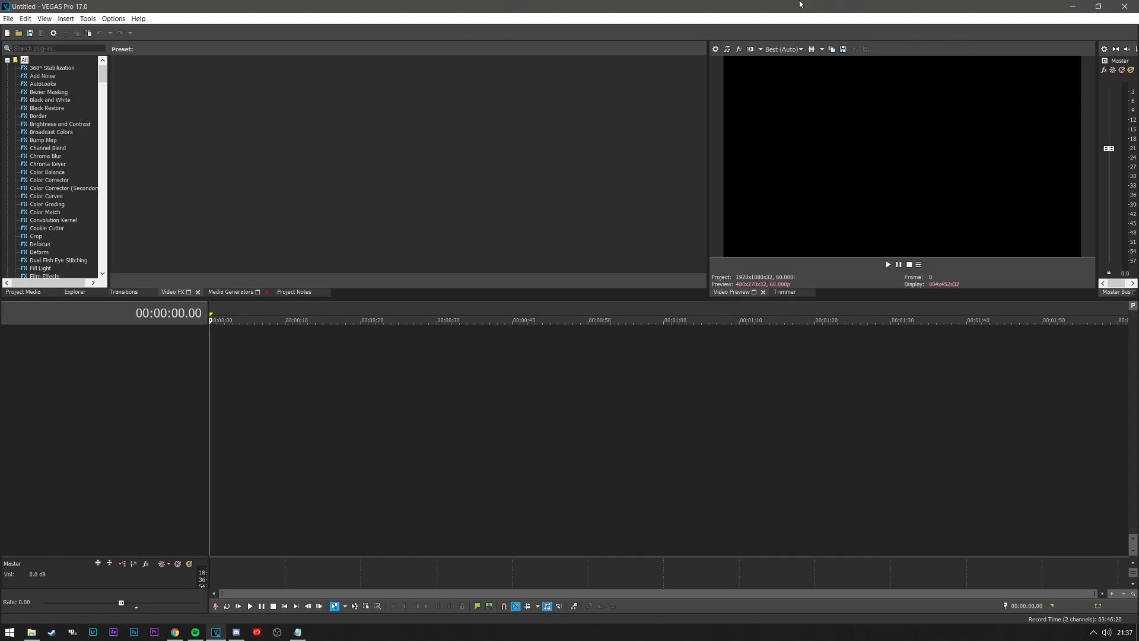
Drag FRAG 4.mp4 from the desktop onto the timeline and match project settings to it
drag(799, 4, 434, 8)
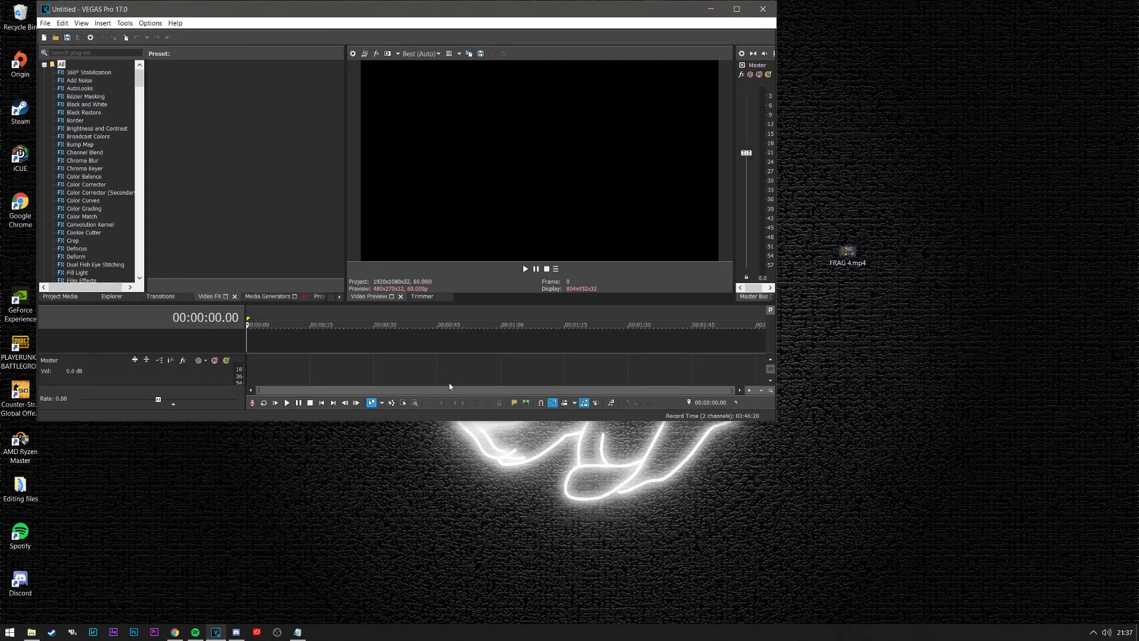
drag(783, 427, 796, 541)
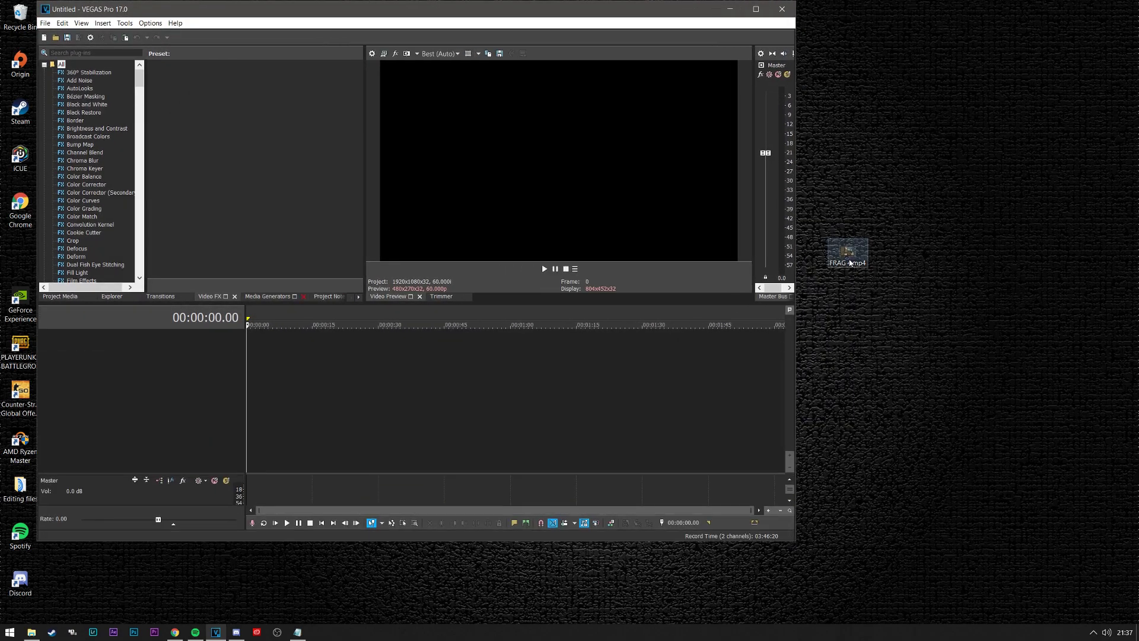
drag(849, 262, 966, 256)
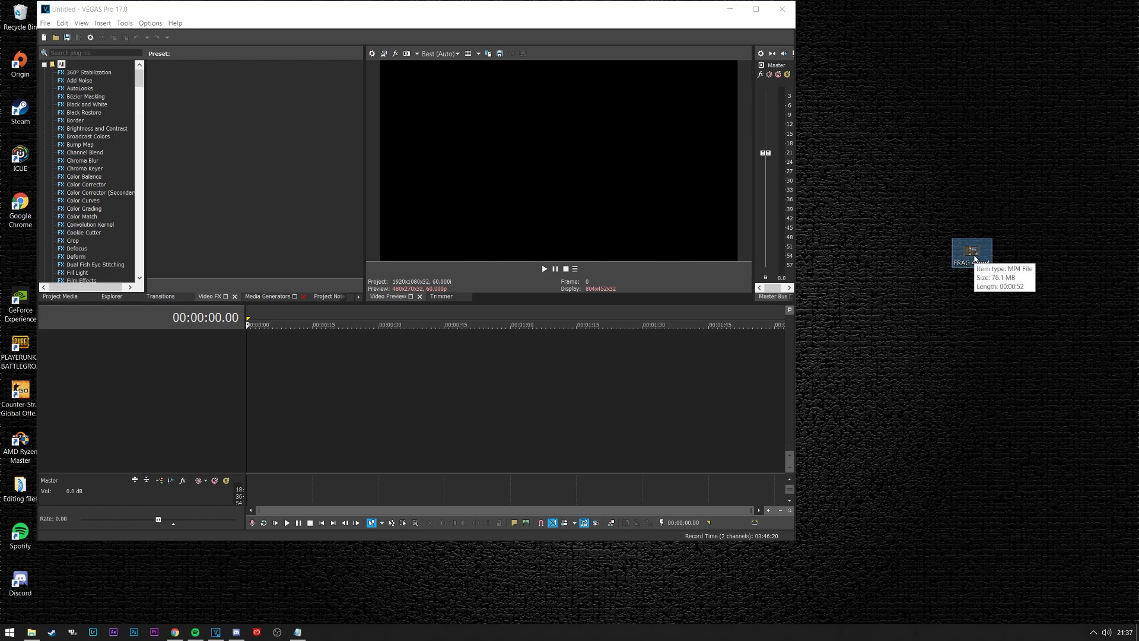
drag(978, 254, 255, 369)
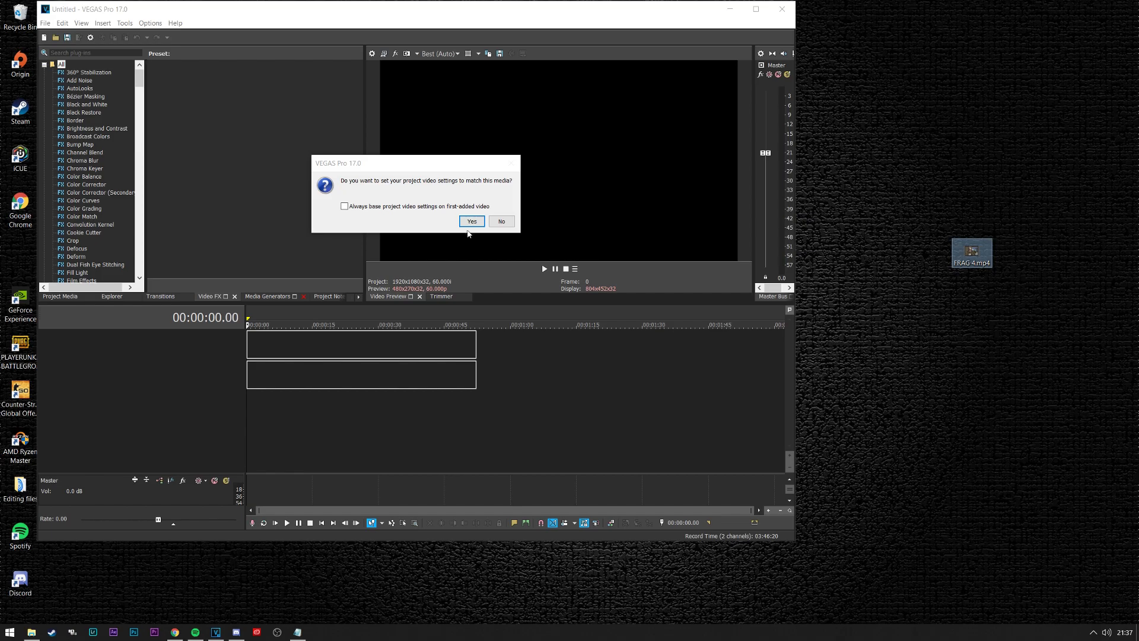
click(471, 223)
drag(439, 11, 762, 2)
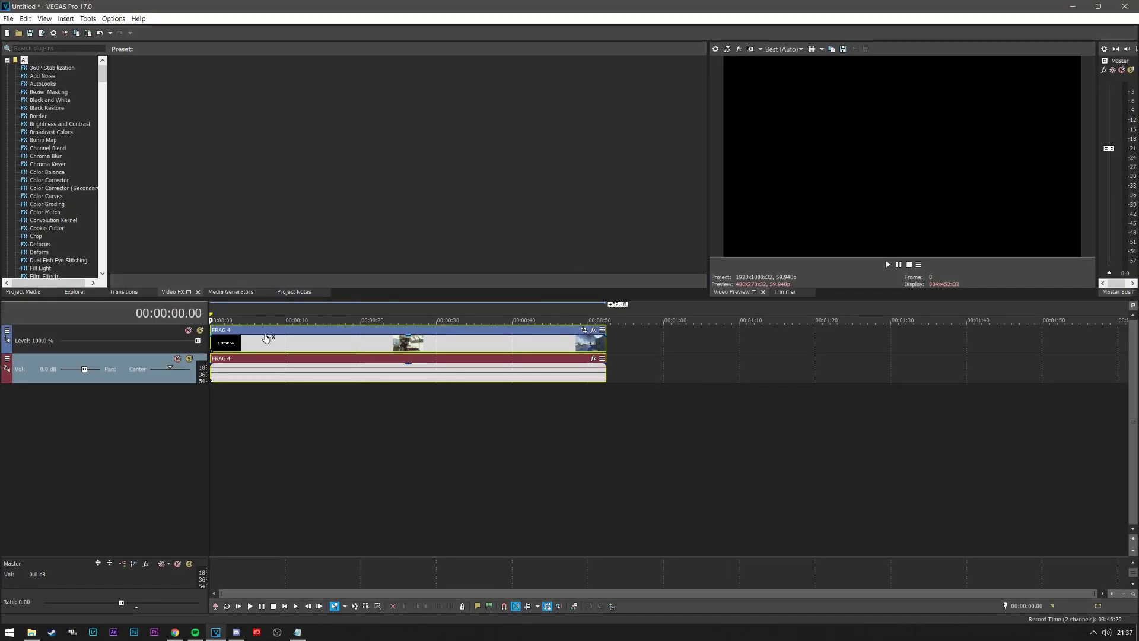
Scrub FRAG 4's video to find where the frag begins and split it at 02.31
click(235, 344)
click(262, 345)
click(249, 347)
click(244, 347)
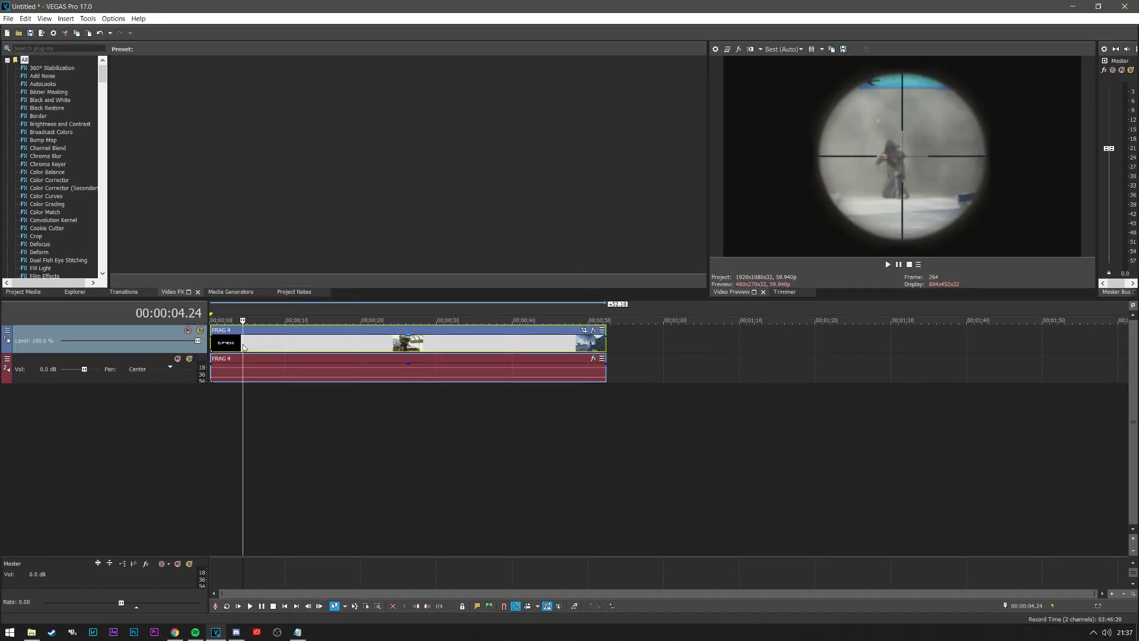
click(238, 347)
click(235, 347)
click(233, 347)
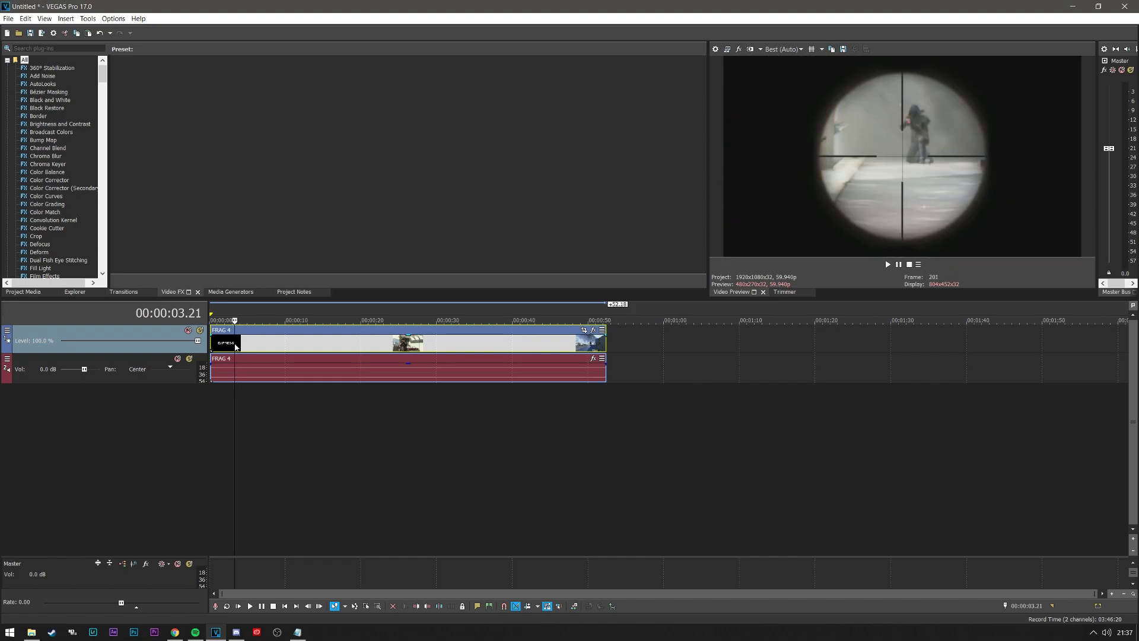
click(228, 347)
click(231, 347)
click(227, 347)
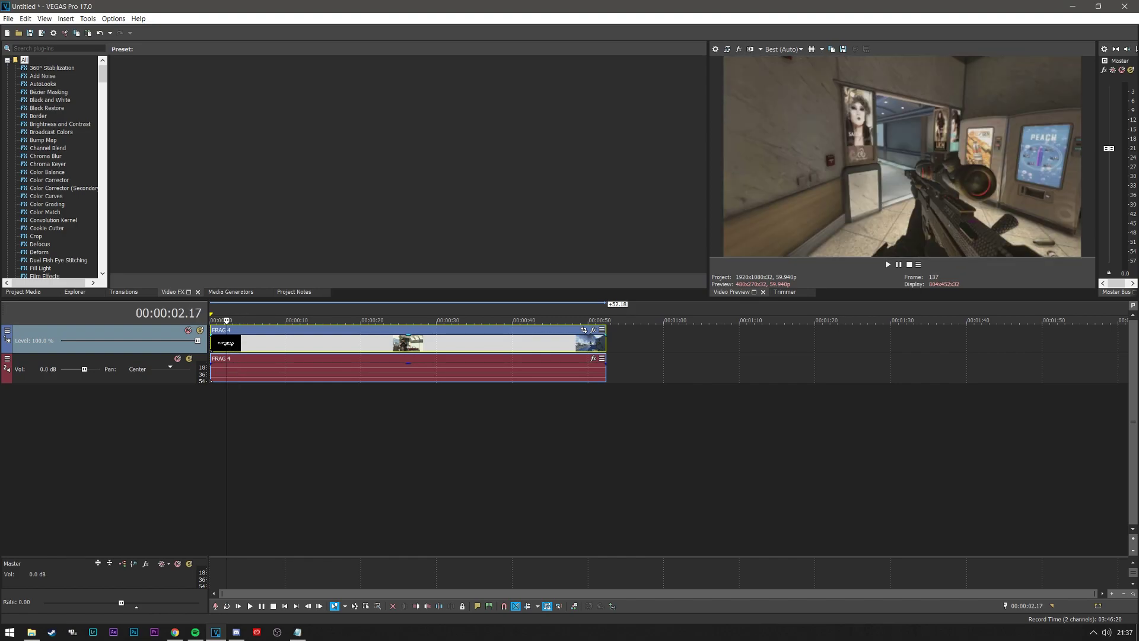
click(229, 345)
key(s)
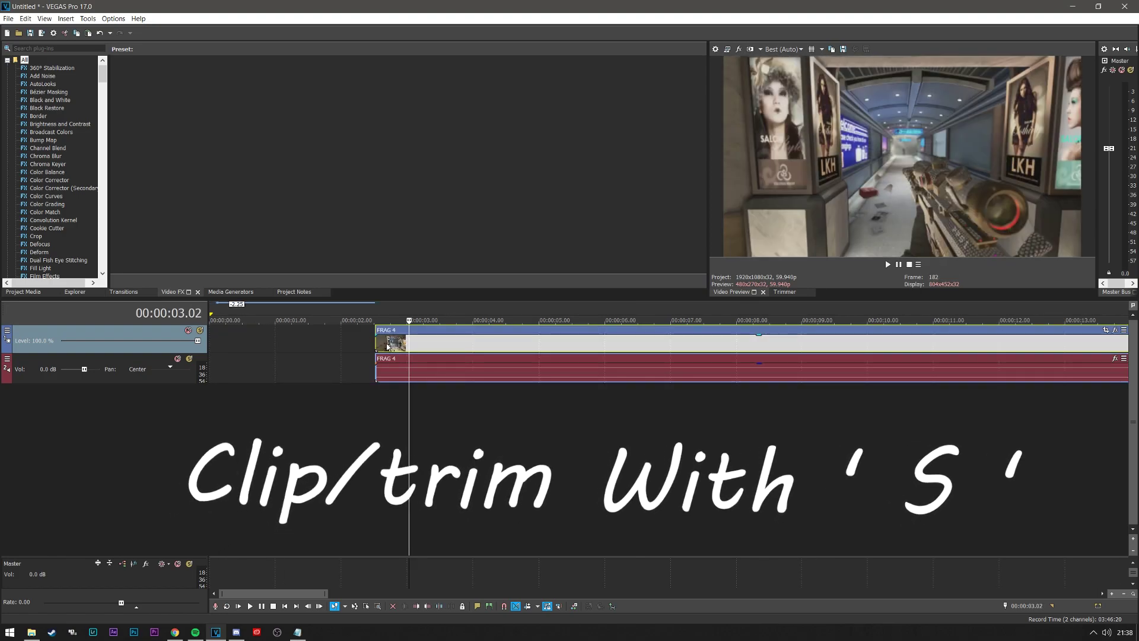
Scrub forward to the end of the frag and split FRAG 4 at 05.21
click(380, 345)
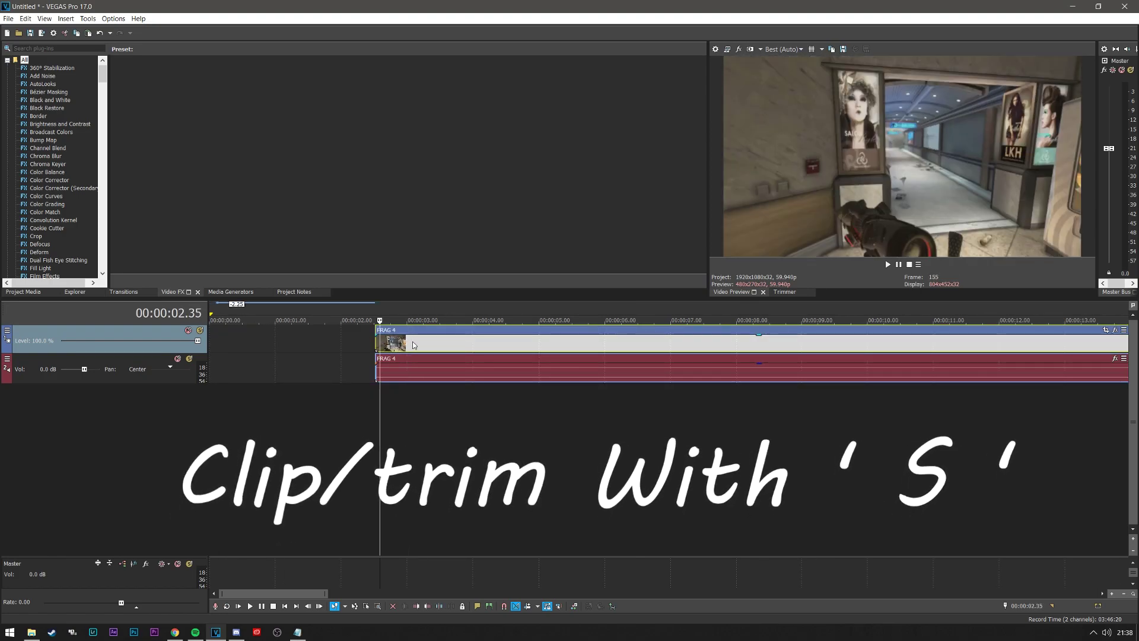
click(407, 345)
click(415, 345)
click(438, 346)
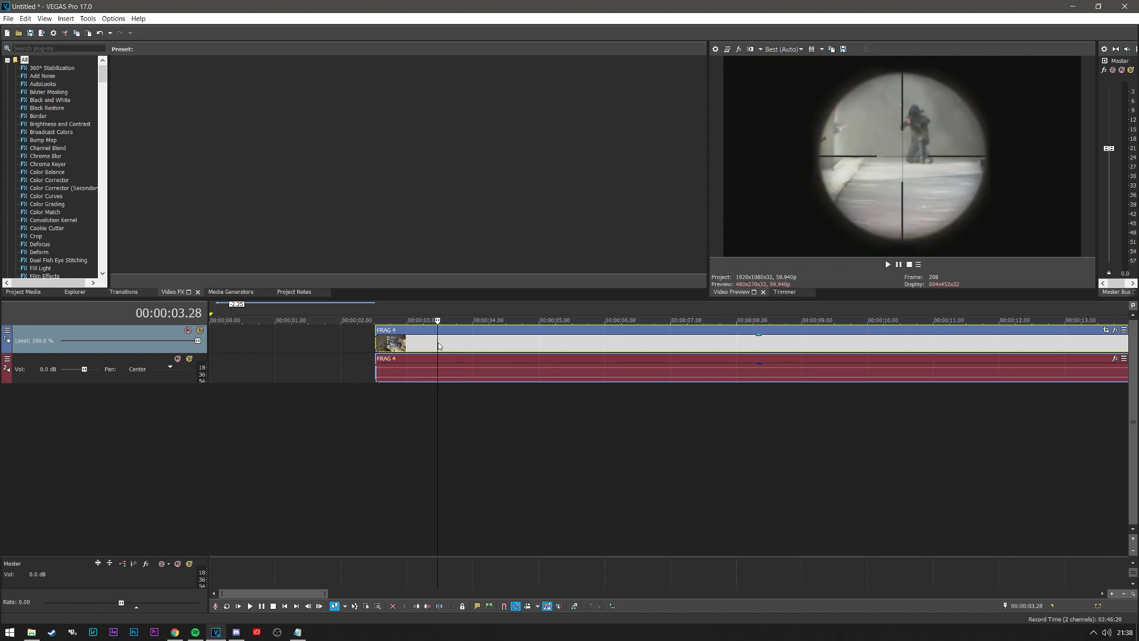
click(446, 344)
click(453, 342)
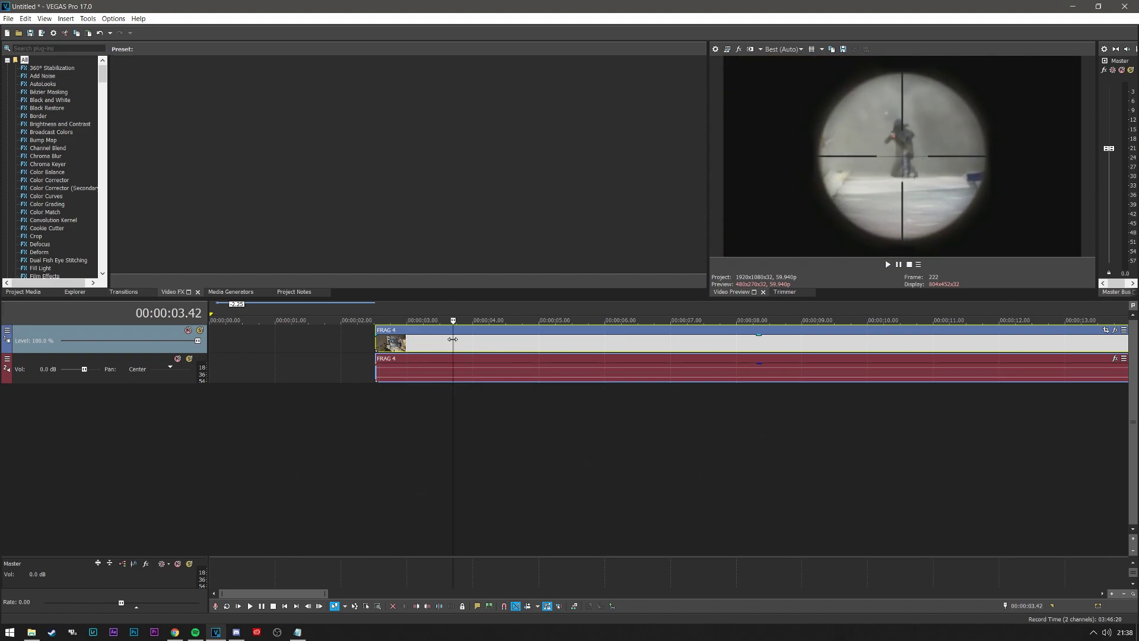
click(457, 339)
drag(472, 339, 478, 340)
drag(494, 341, 497, 340)
click(514, 343)
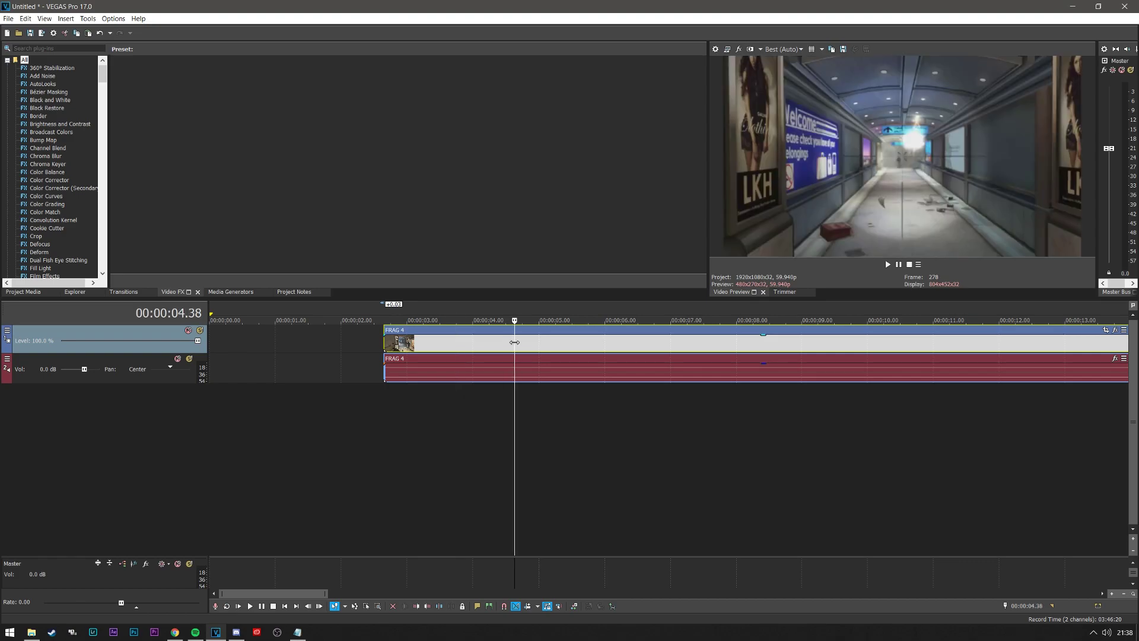
click(521, 343)
click(531, 344)
click(540, 345)
click(562, 347)
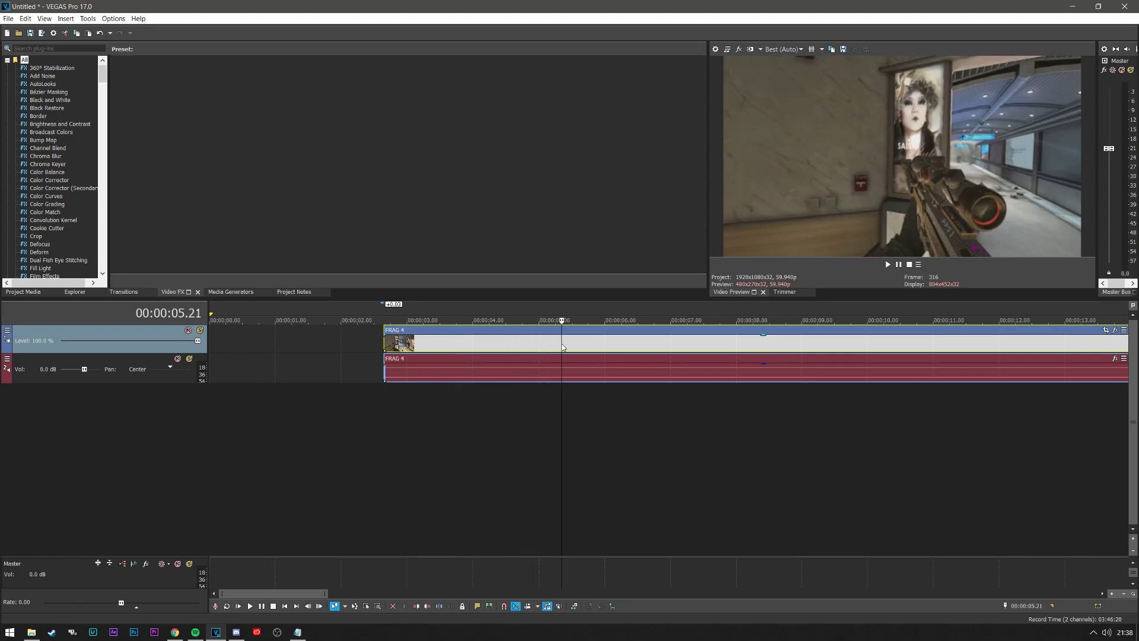
key(s)
Split at 02.55, delete the leading sliver, and overlap the second piece onto the first
click(428, 340)
click(402, 344)
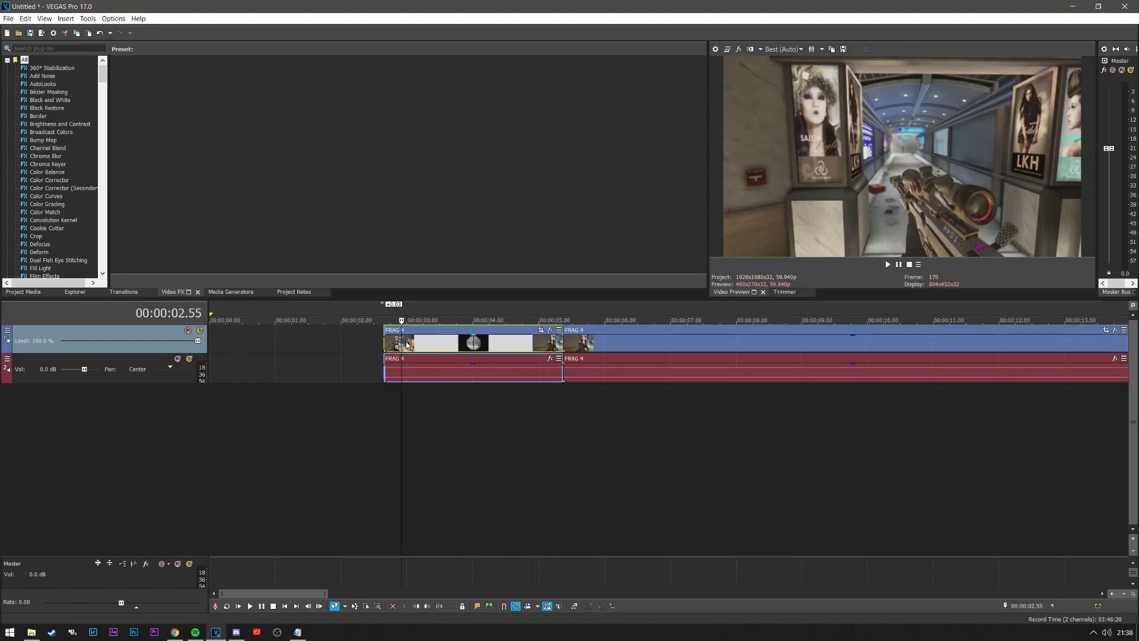
key(s)
click(390, 344)
key(Delete)
click(580, 344)
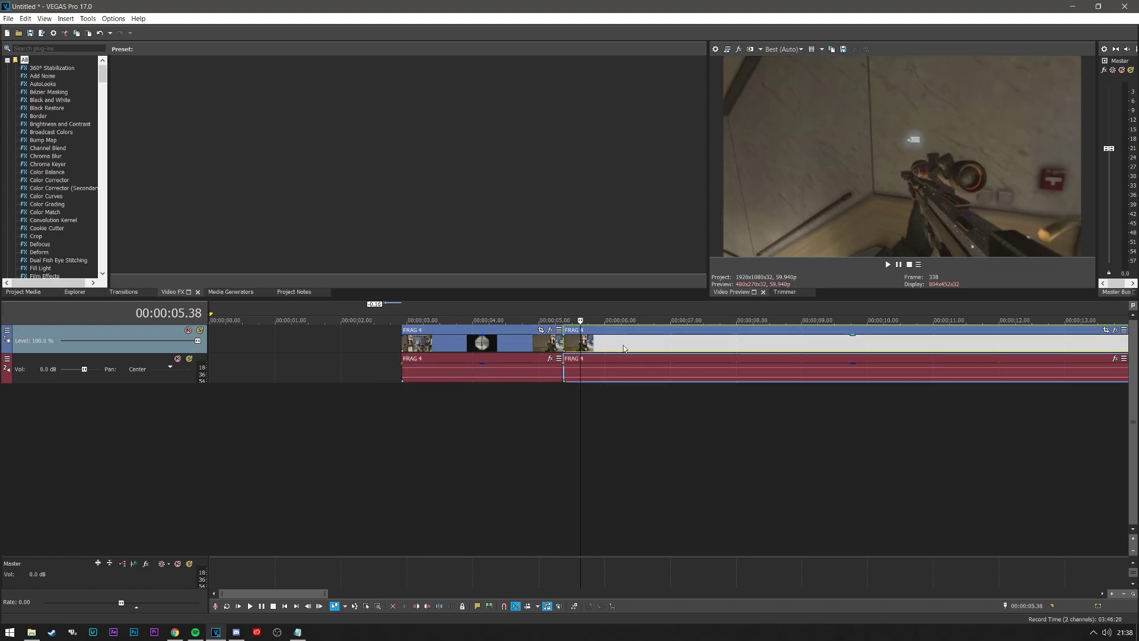
click(659, 347)
click(668, 349)
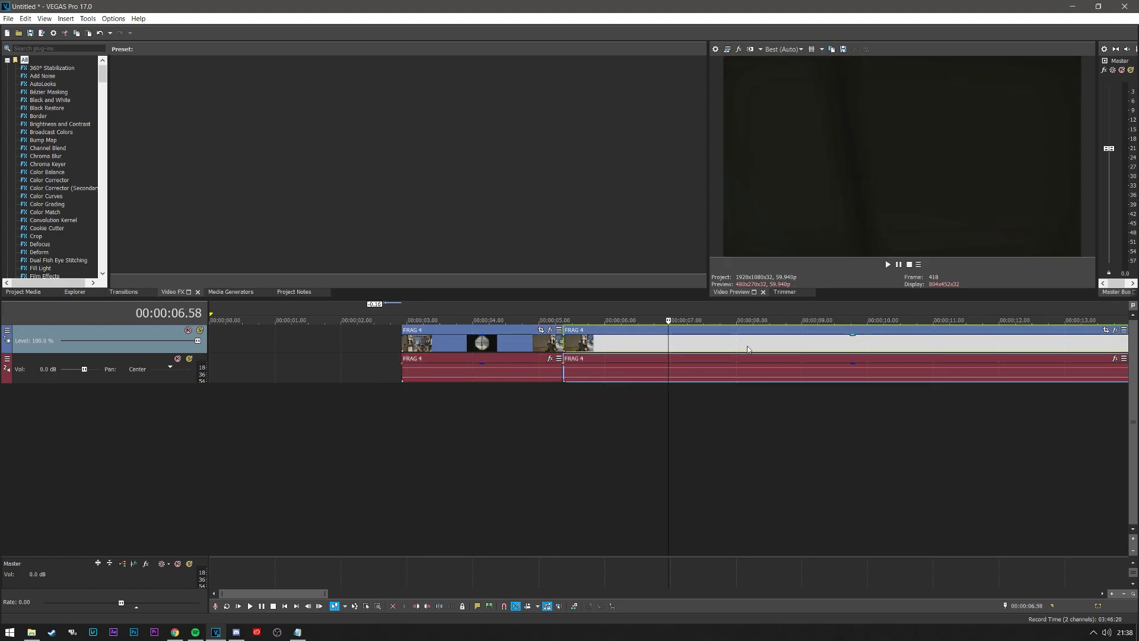
scroll(747, 349, down, 3)
drag(630, 347, 625, 346)
Scrub through FRAG 4 to the next kill and split it at 16.36
click(449, 344)
click(372, 346)
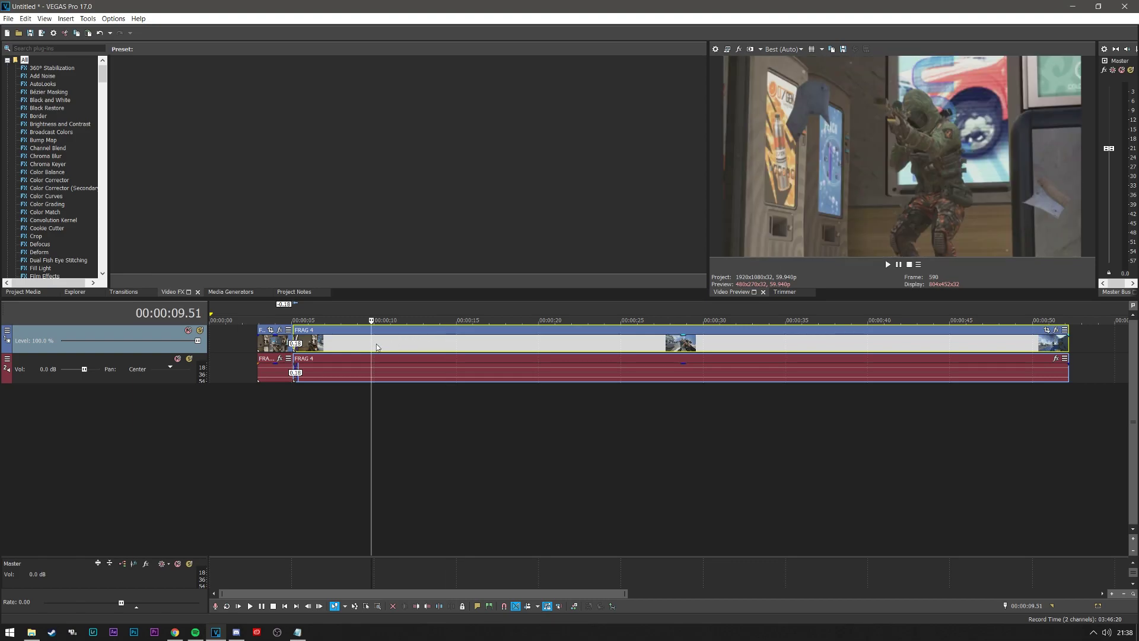
click(407, 343)
click(443, 343)
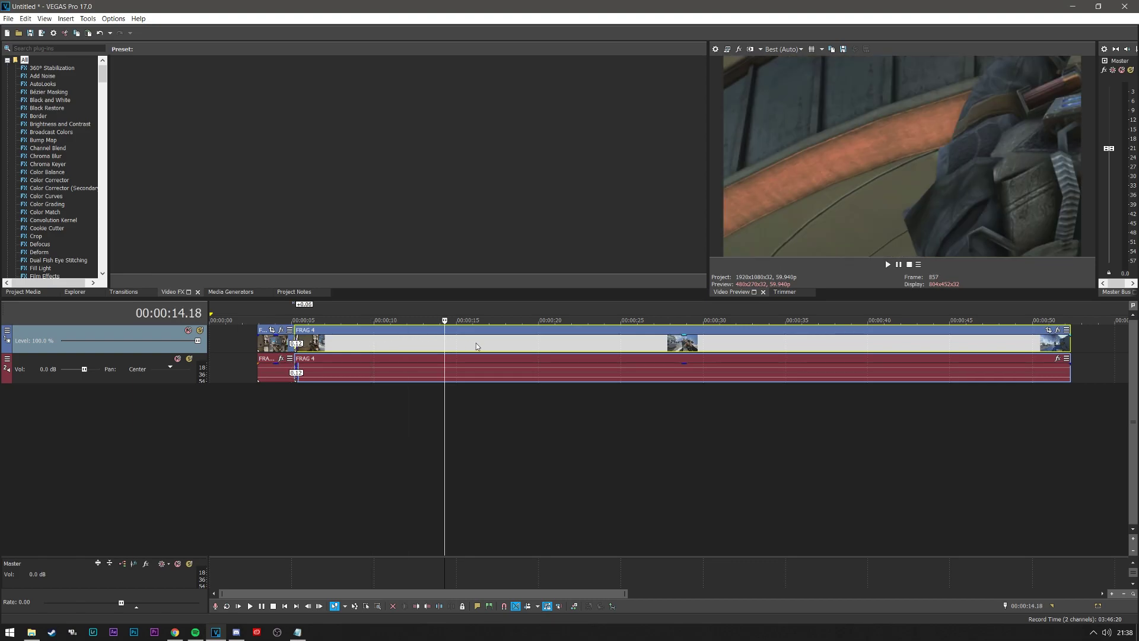
click(468, 347)
click(458, 347)
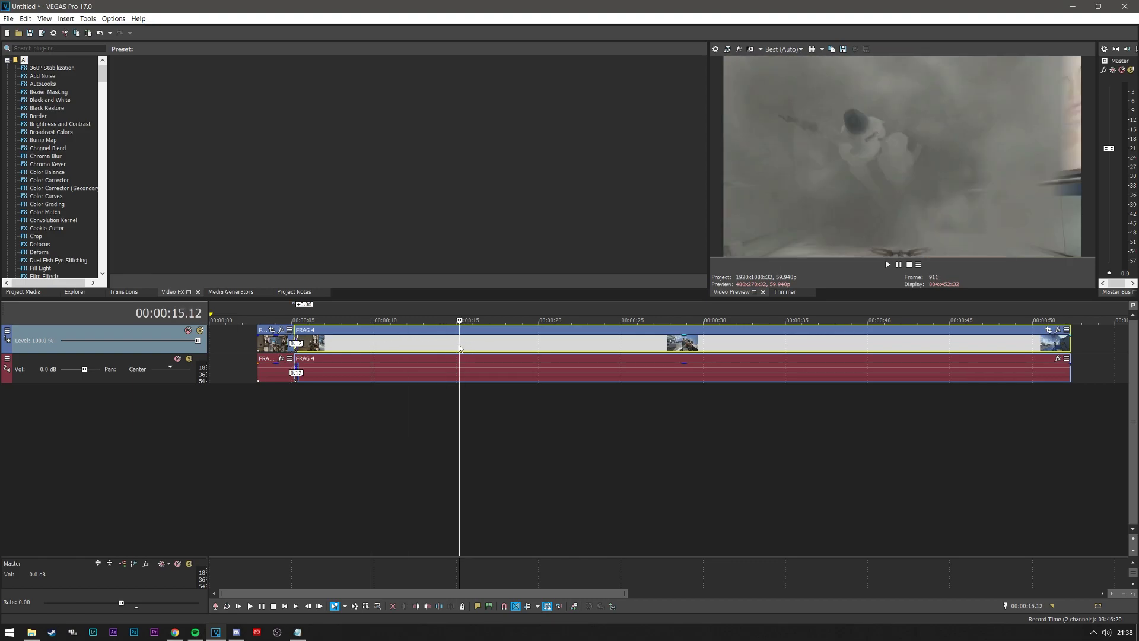
click(447, 347)
click(468, 349)
click(476, 349)
click(483, 349)
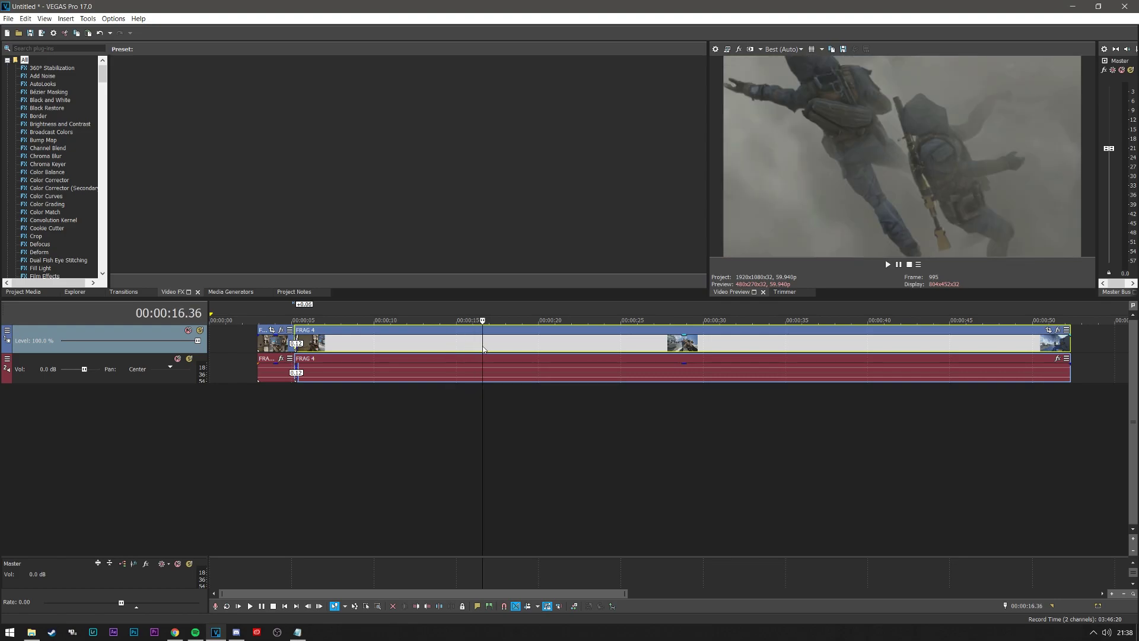
key(s)
Split at 18.00, delete the surrounding footage, and move the kill clip beside the first clip
click(498, 349)
click(506, 350)
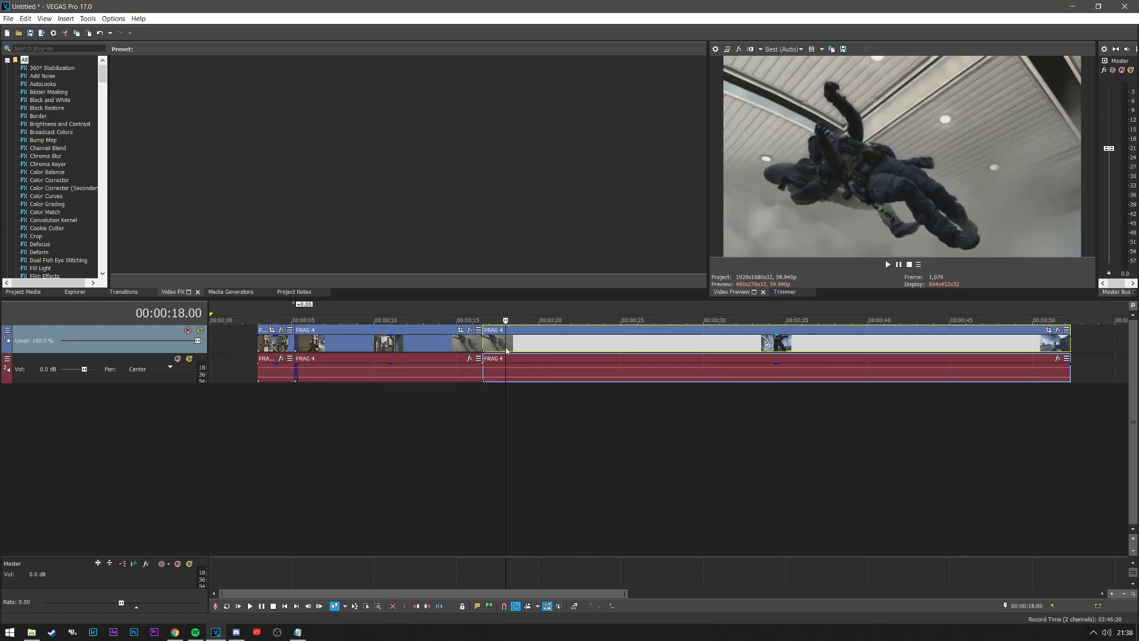
key(s)
click(465, 347)
key(Delete)
click(559, 346)
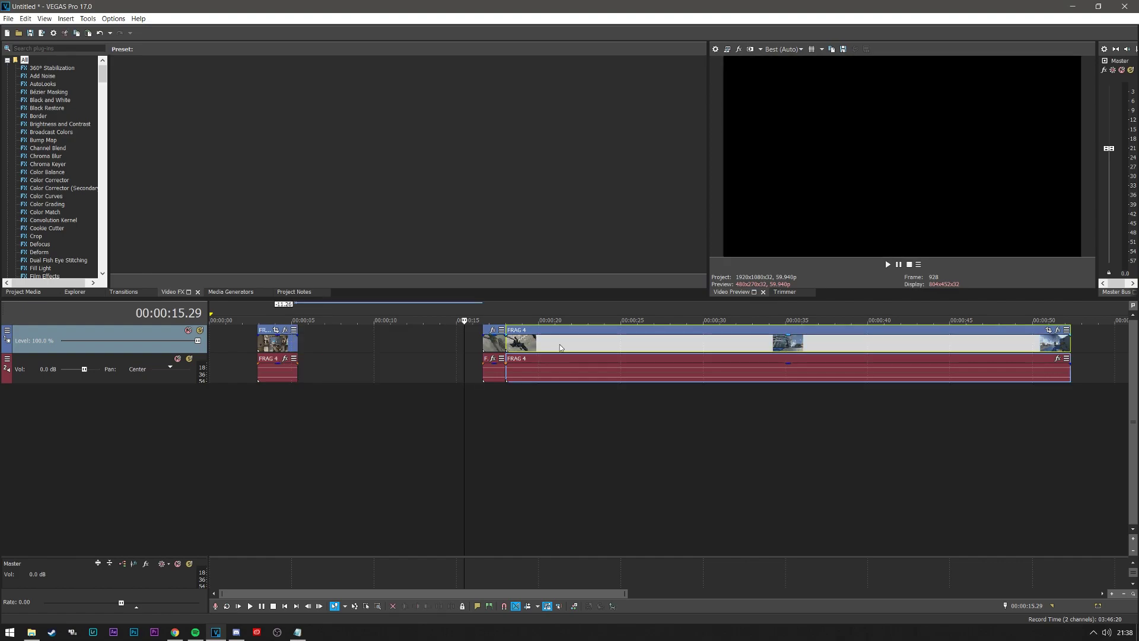
key(Delete)
click(499, 348)
drag(498, 348, 319, 347)
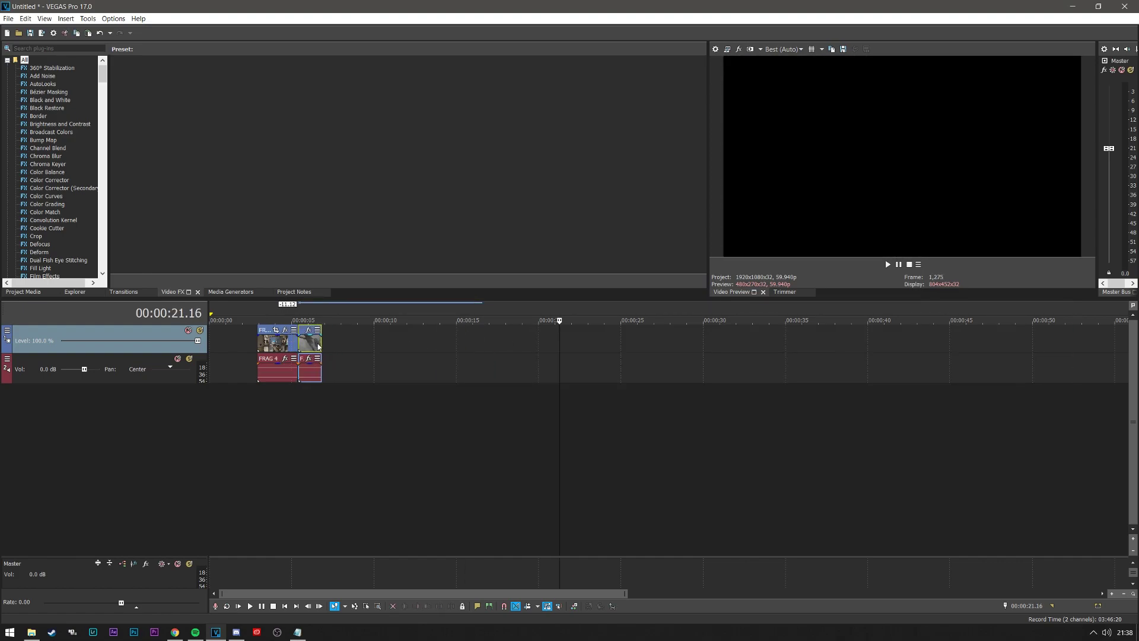
Lower the master volume to -11.8 dB and play back across the join
drag(1109, 149, 1101, 210)
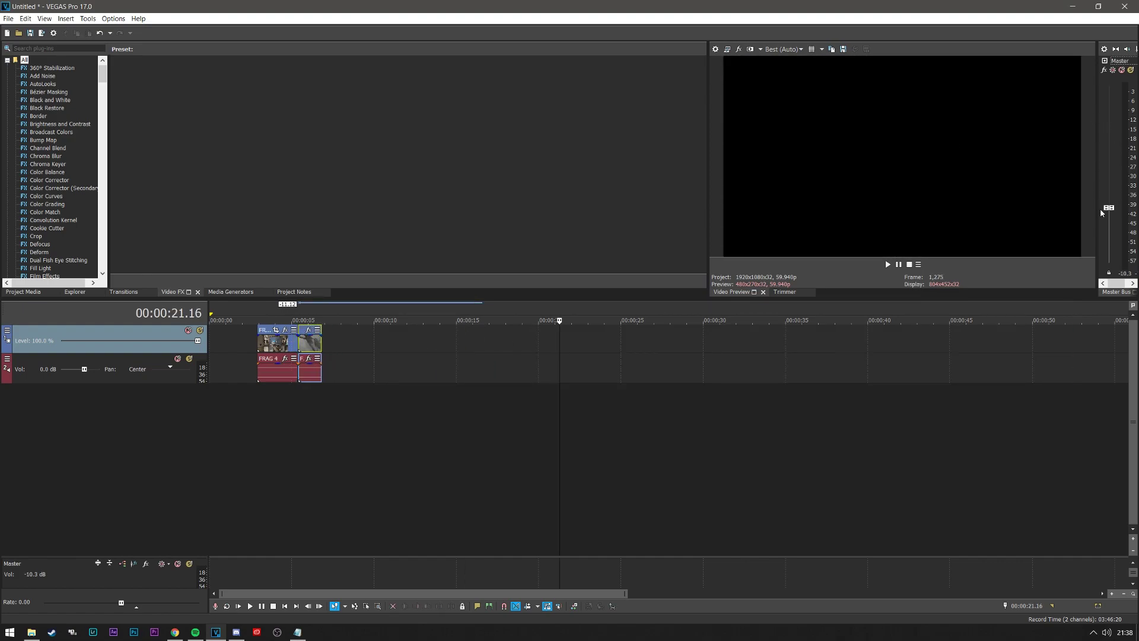
click(280, 413)
key(space)
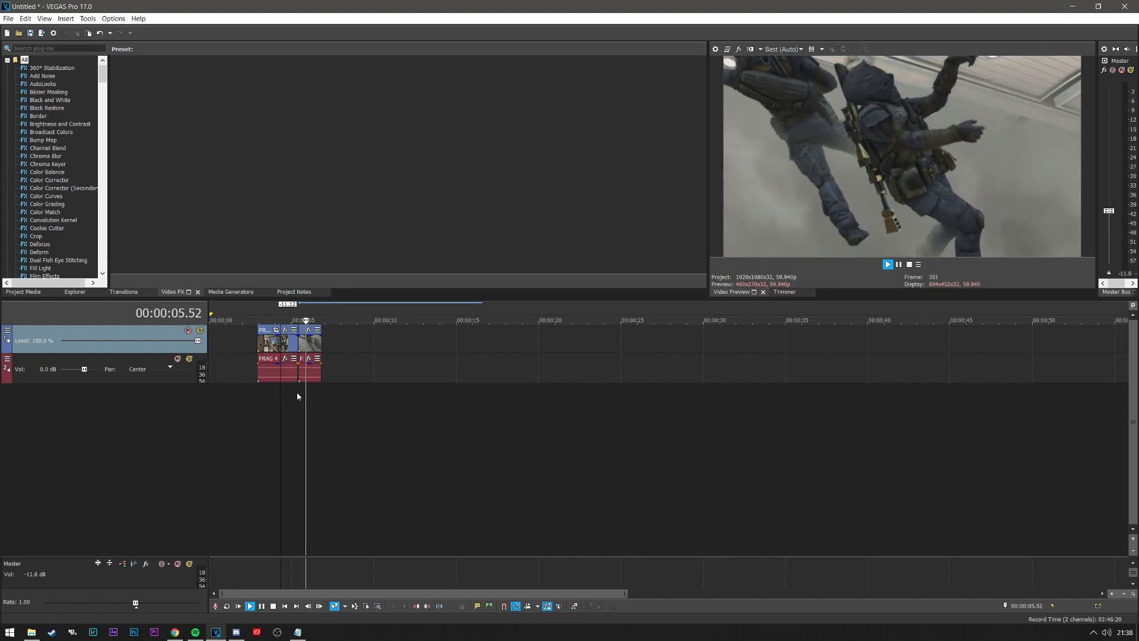
key(space)
Close the small gap between the two FRAG 4 clips
scroll(408, 356, up, 6)
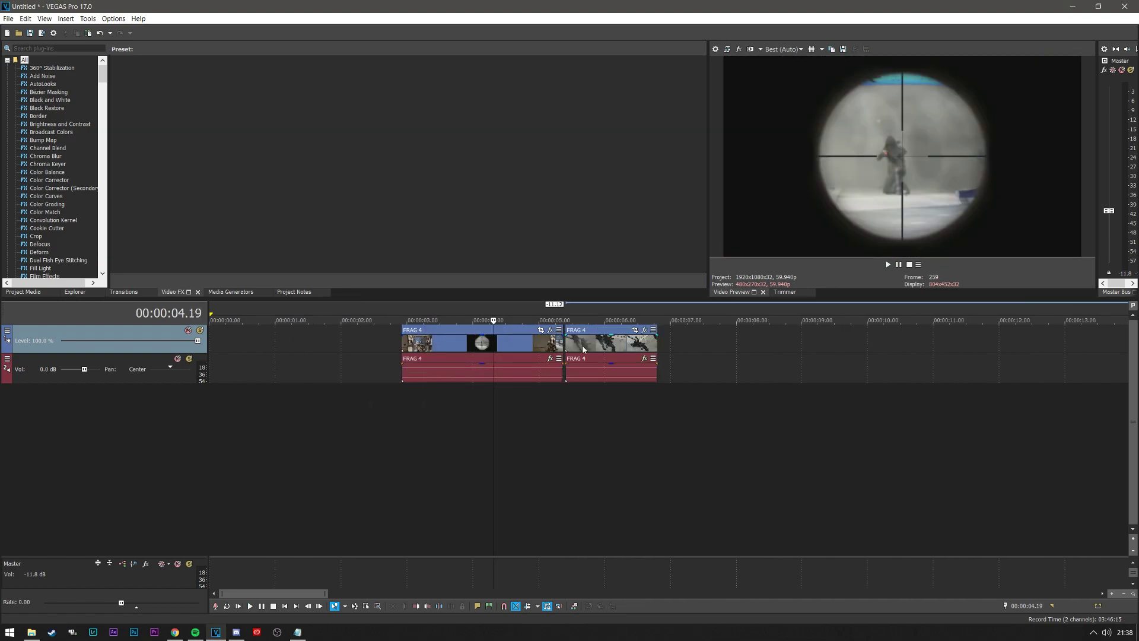
click(437, 330)
drag(612, 349, 610, 349)
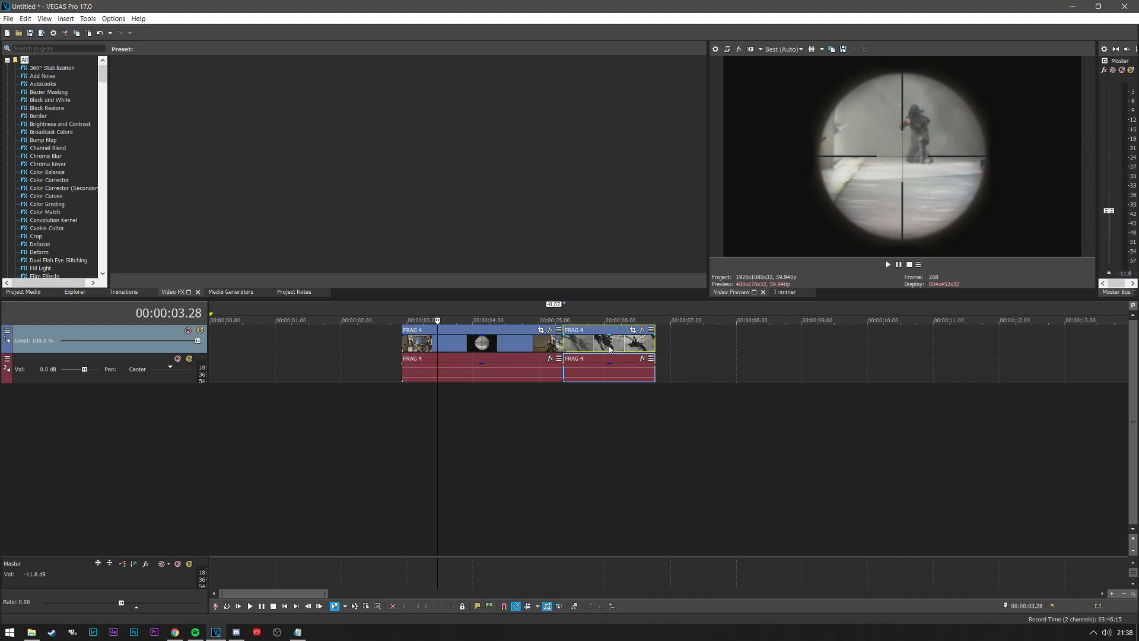
click(404, 354)
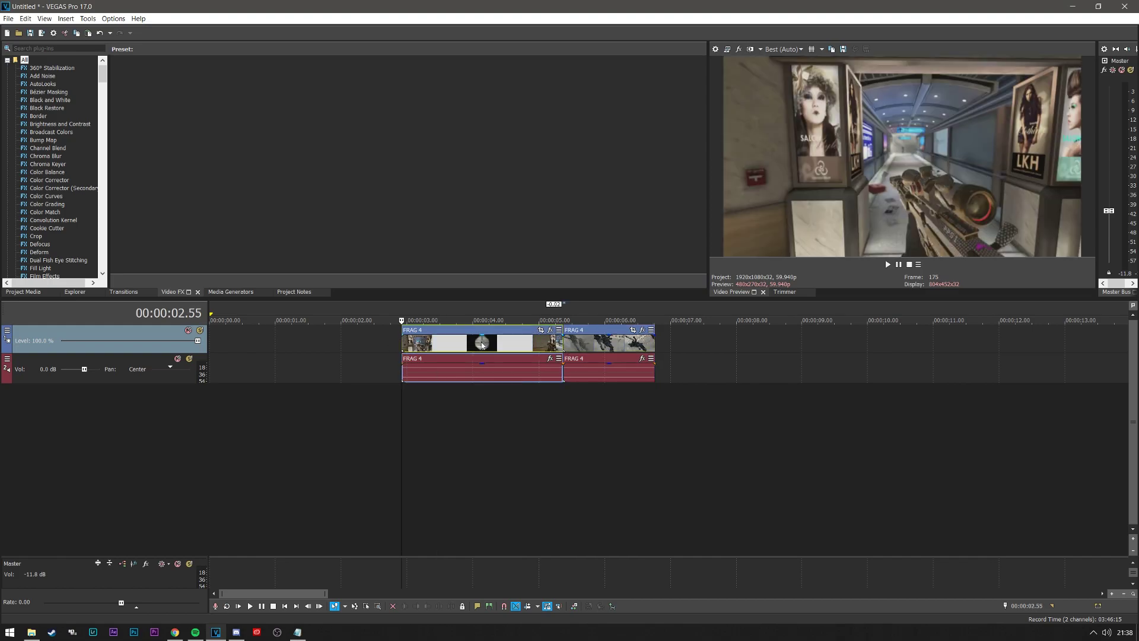
Letterbox the first FRAG 4 clip with locked aspect, size about centre, and height 887.4
click(541, 330)
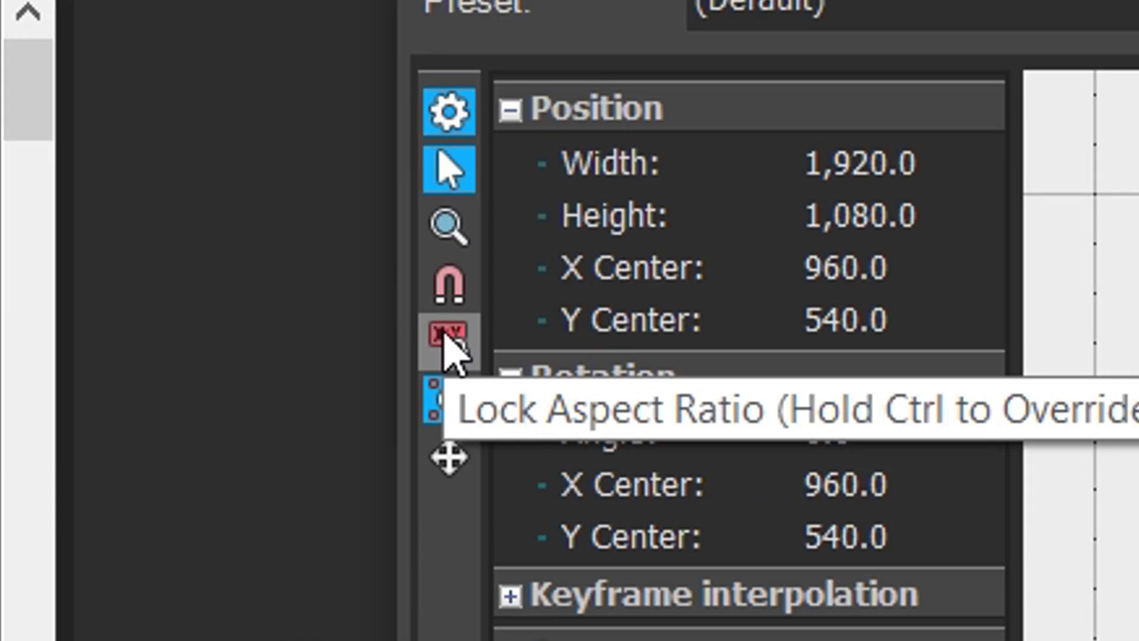
click(174, 117)
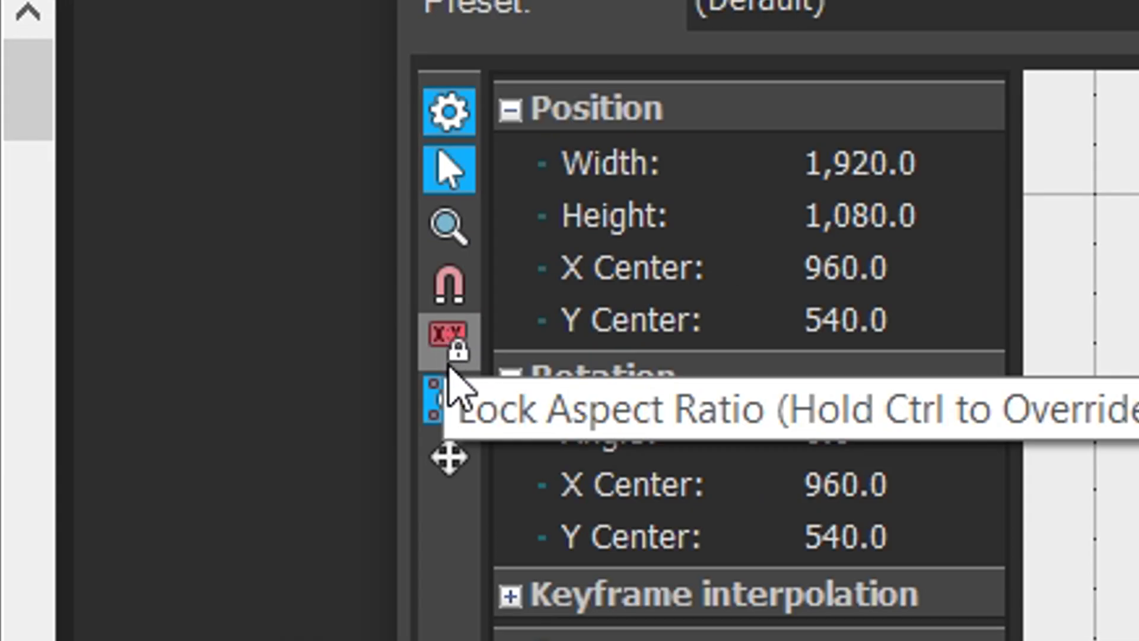
click(448, 382)
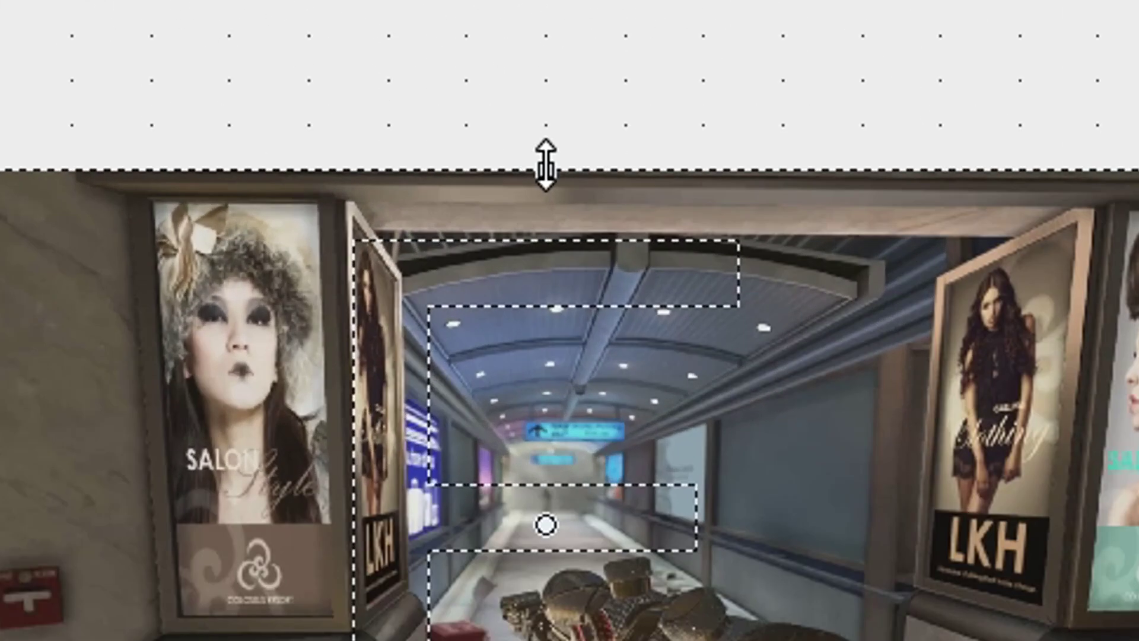
drag(404, 224, 404, 241)
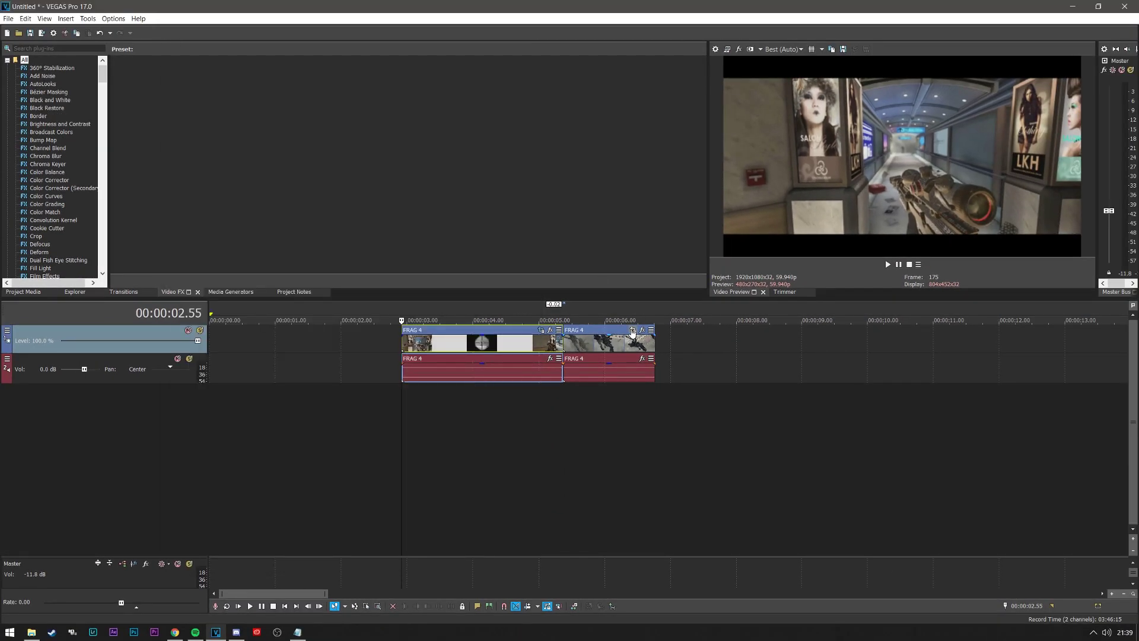
Letterbox the second clip the same way and preview both from about 02.58
click(632, 331)
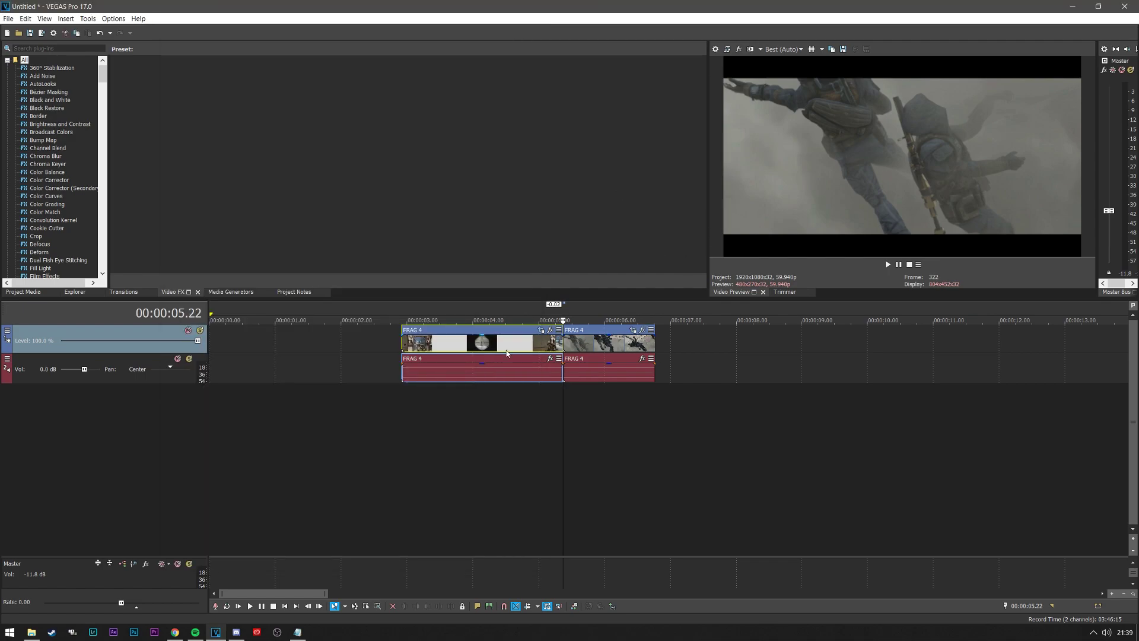
click(532, 351)
click(598, 352)
click(531, 356)
click(434, 404)
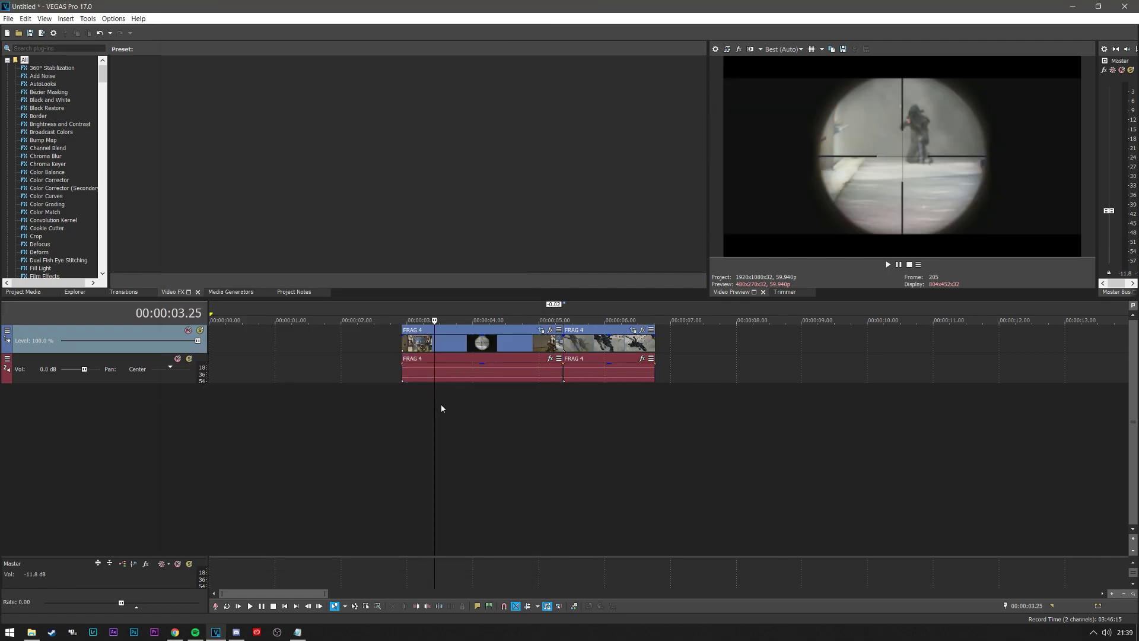
click(407, 401)
key(space)
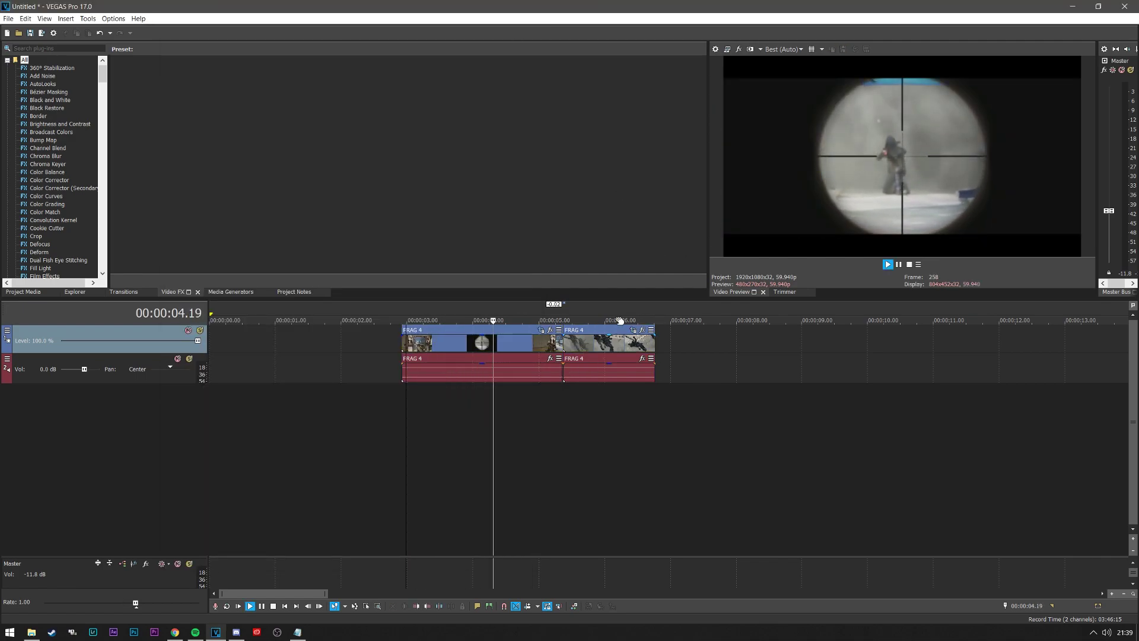
key(space)
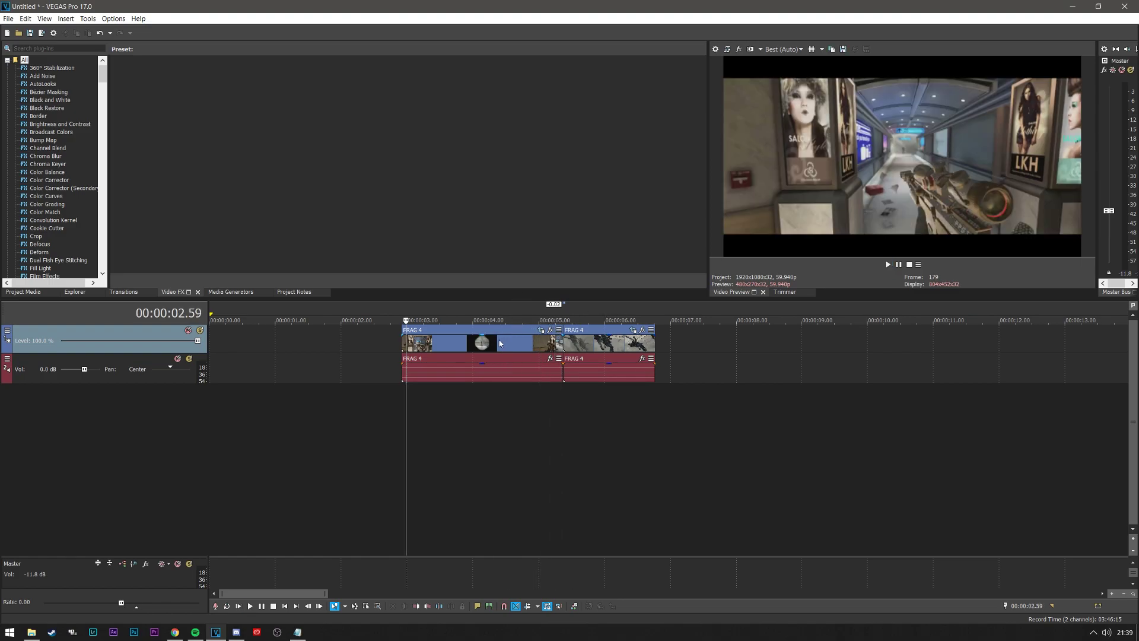
click(436, 345)
key(space)
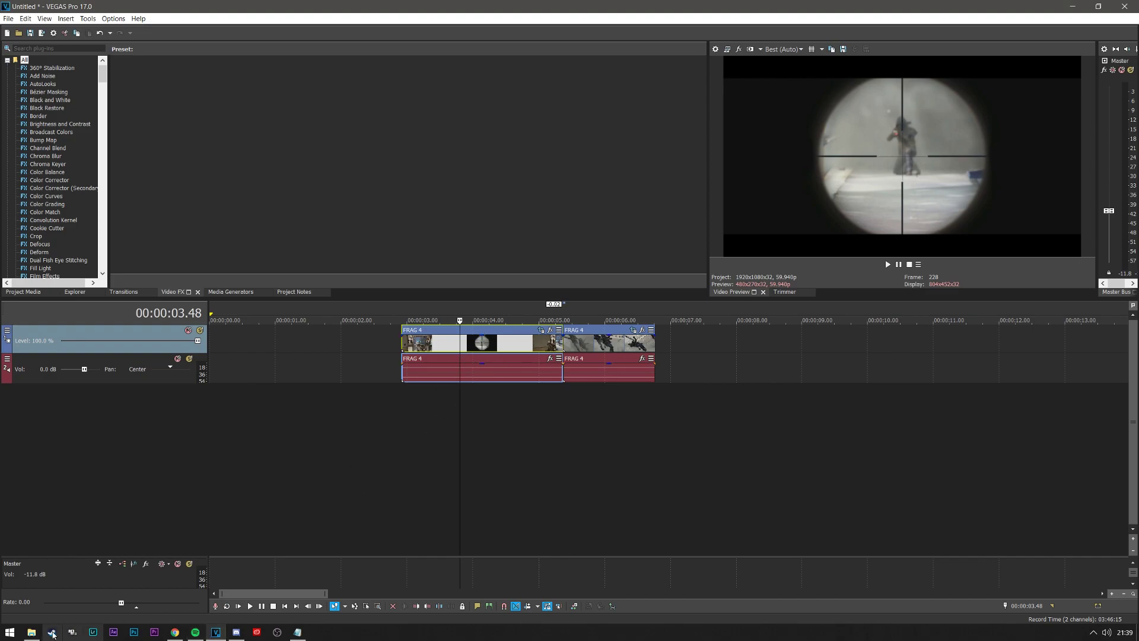
Bring the 'living life in the night' song from File Explorer onto a new audio track
click(29, 632)
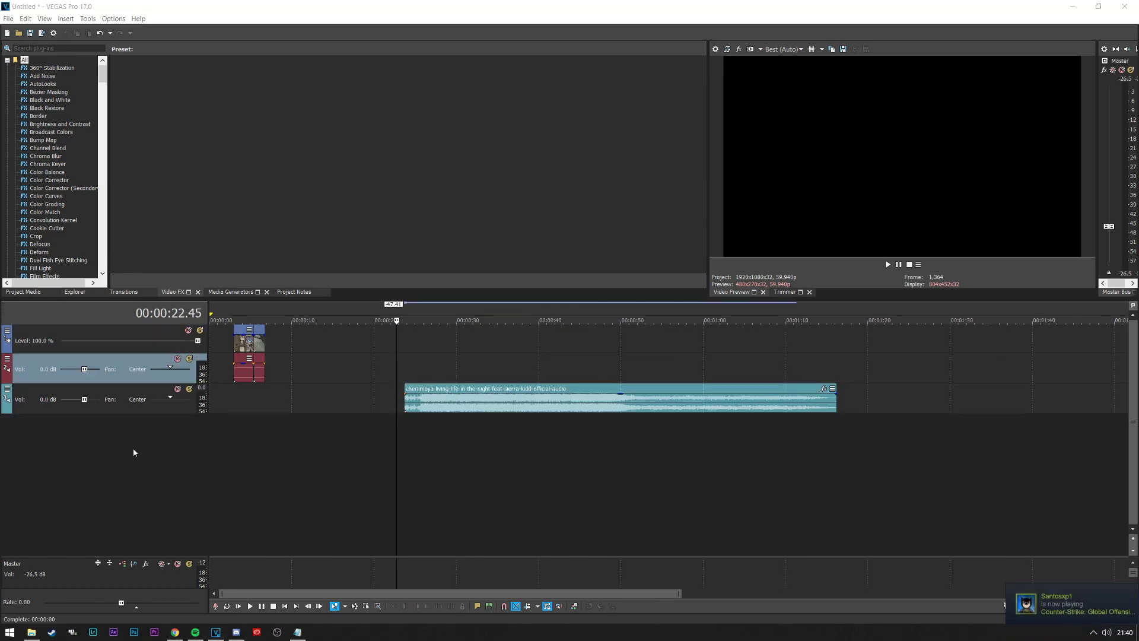
click(346, 426)
drag(404, 407, 206, 404)
click(220, 367)
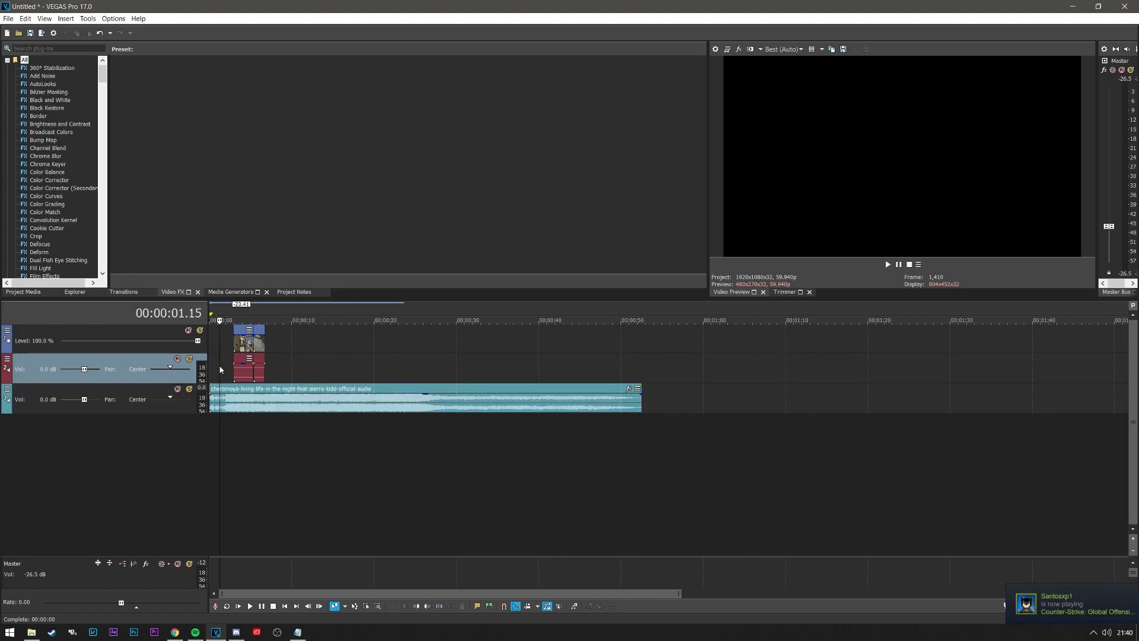
Move the song to about 3.25 s, where the second FRAG 4 clip begins, and play it back
scroll(383, 403, up, 6)
click(333, 344)
click(406, 341)
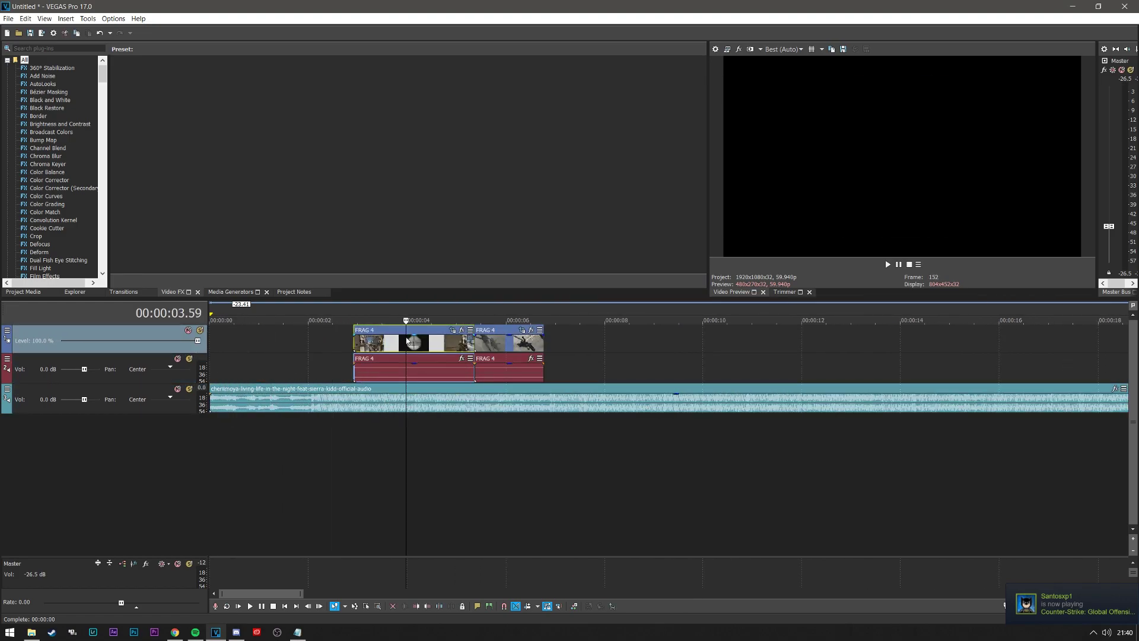
drag(383, 407, 626, 402)
click(569, 363)
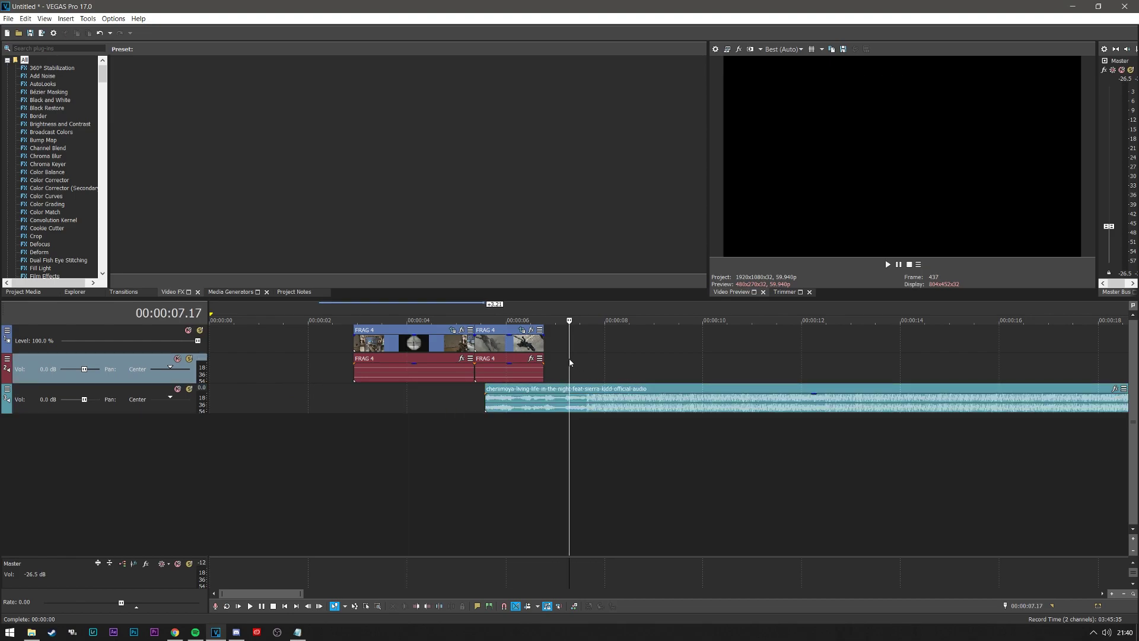
key(space)
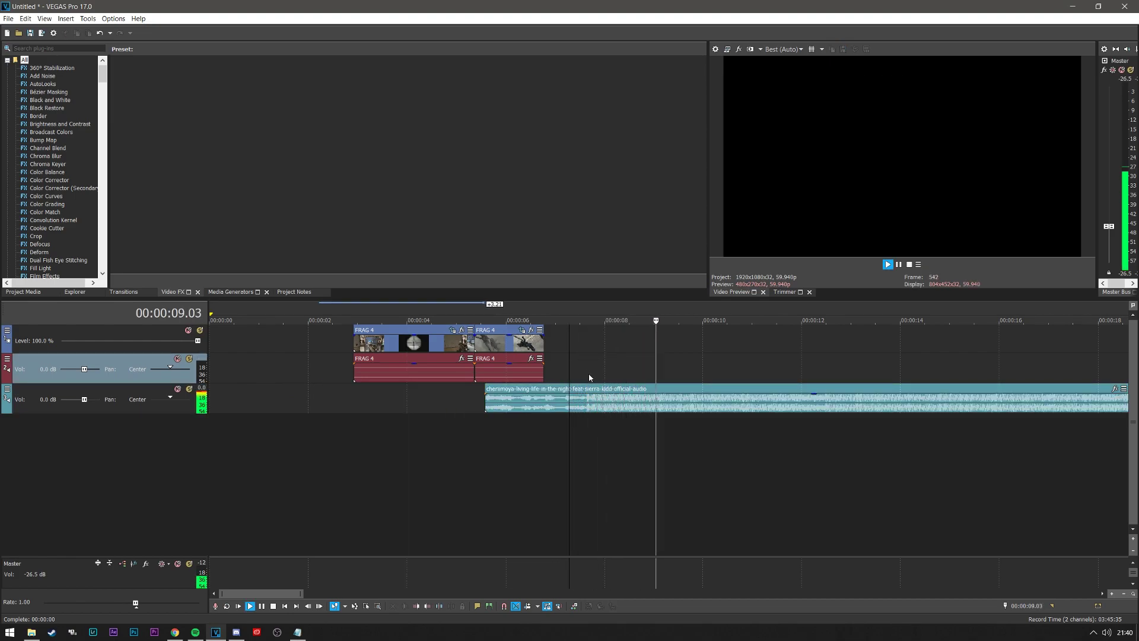
key(space)
Nudge the song slightly earlier so its beat lands at 07.30, checking with playback
scroll(738, 432, up, 2)
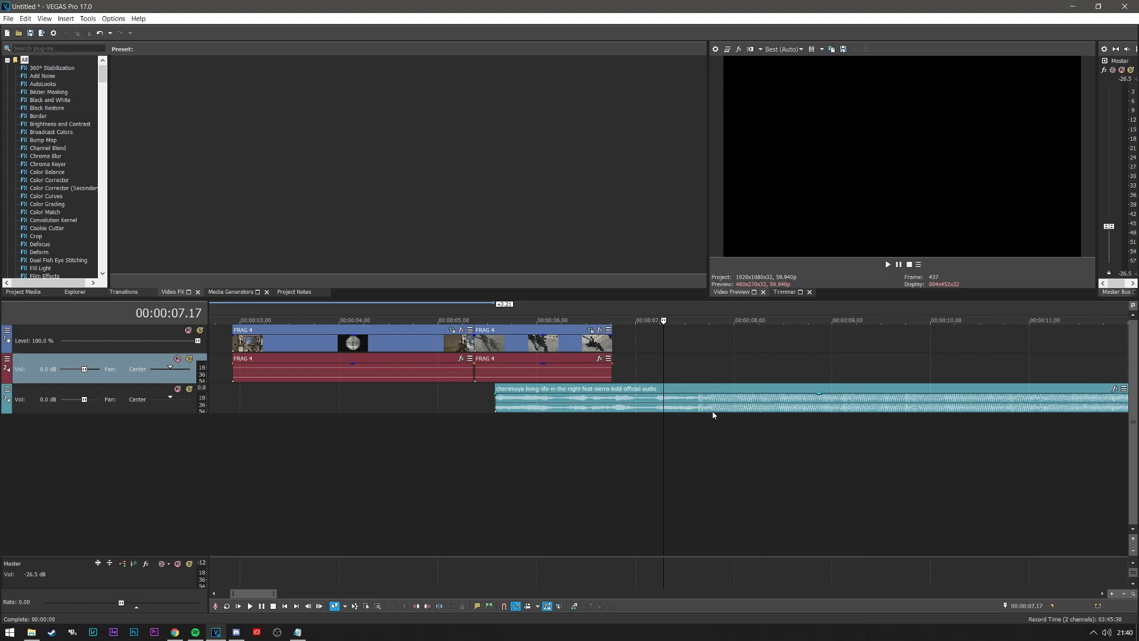
scroll(698, 410, down, 1)
scroll(691, 409, up, 1)
key(space)
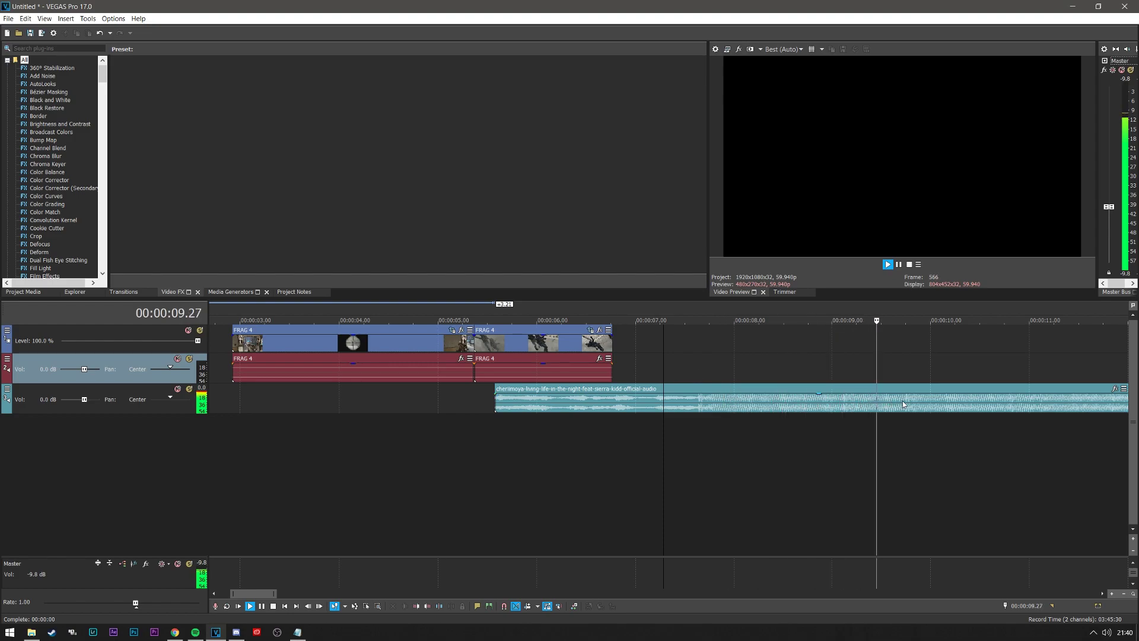
key(space)
click(715, 373)
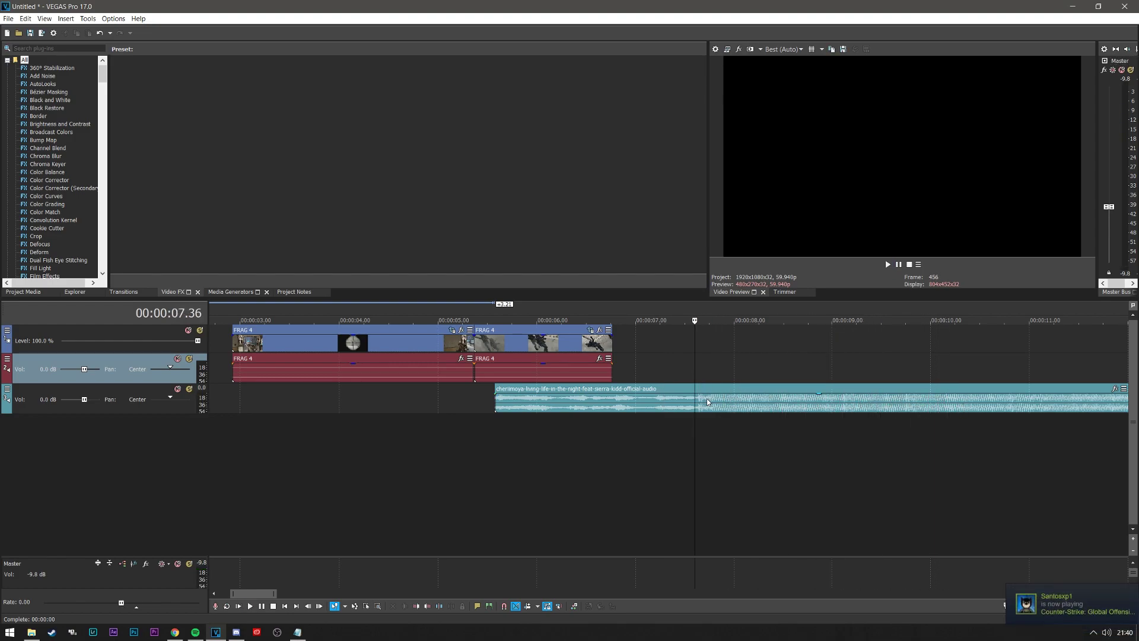
drag(707, 398, 685, 402)
click(685, 402)
scroll(688, 403, up, 2)
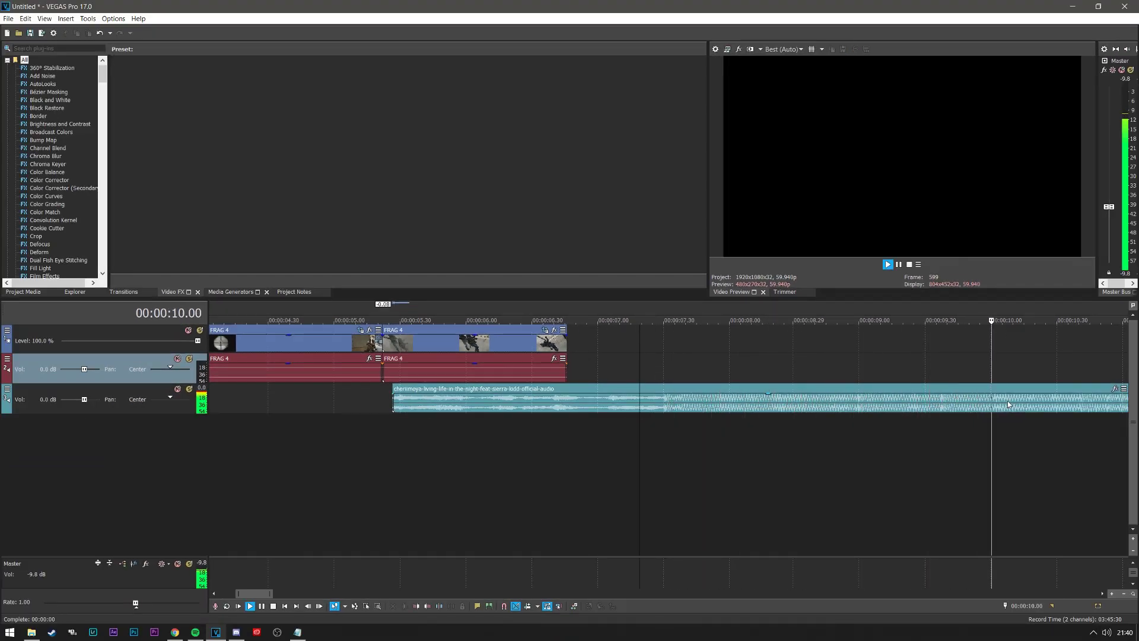
key(space)
click(663, 369)
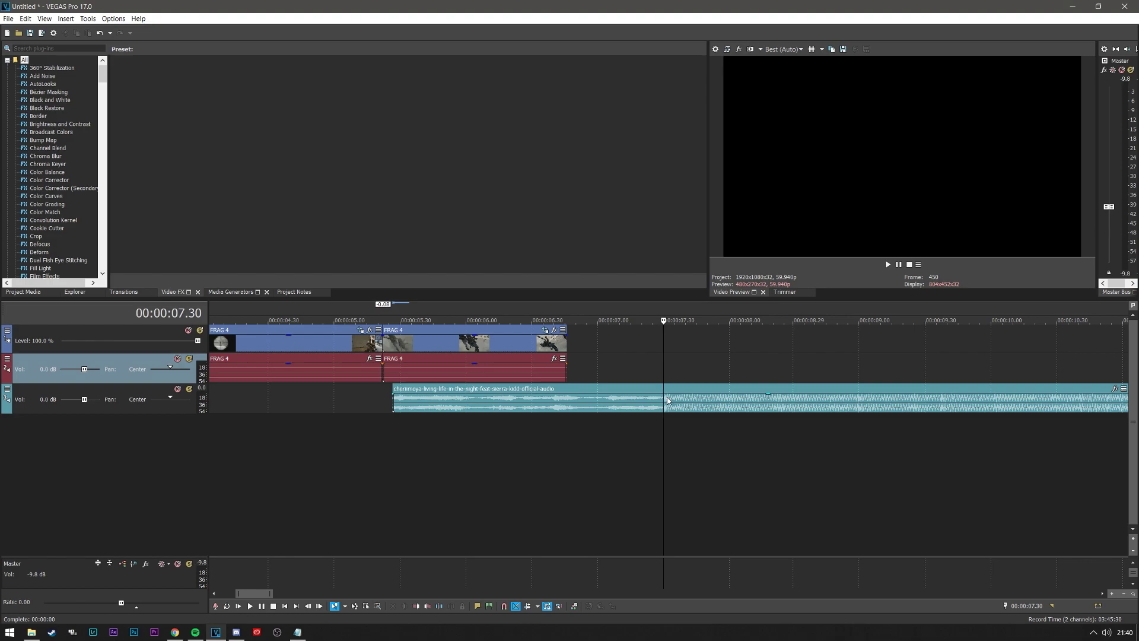
Drop beat markers at 07.30 and 08.58 and play the music to hear the beat
key(m)
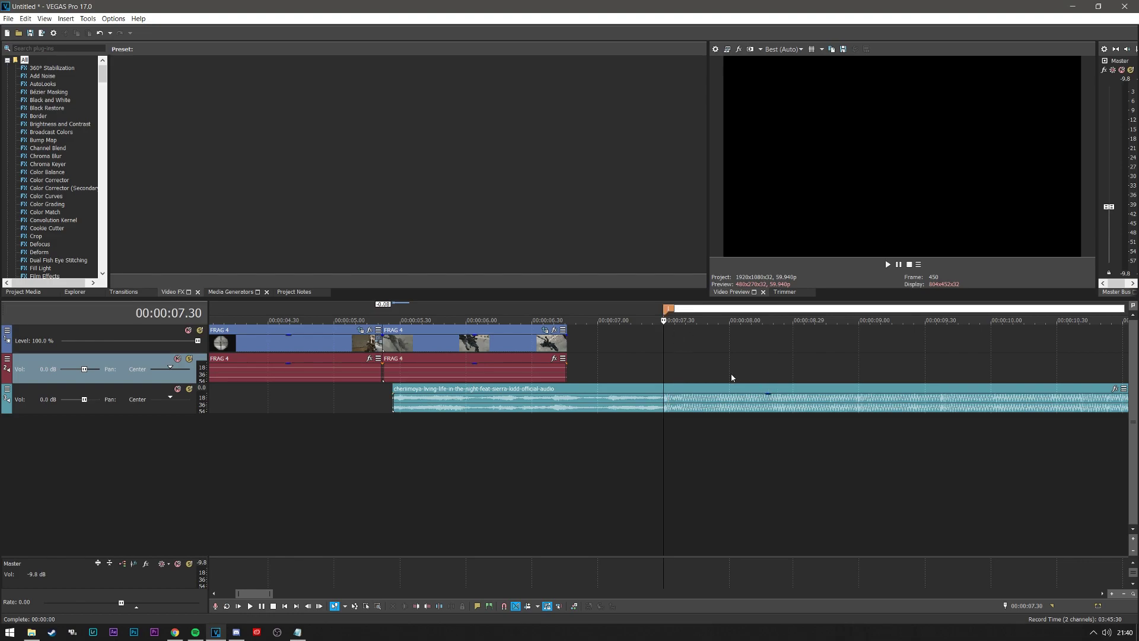
key(space)
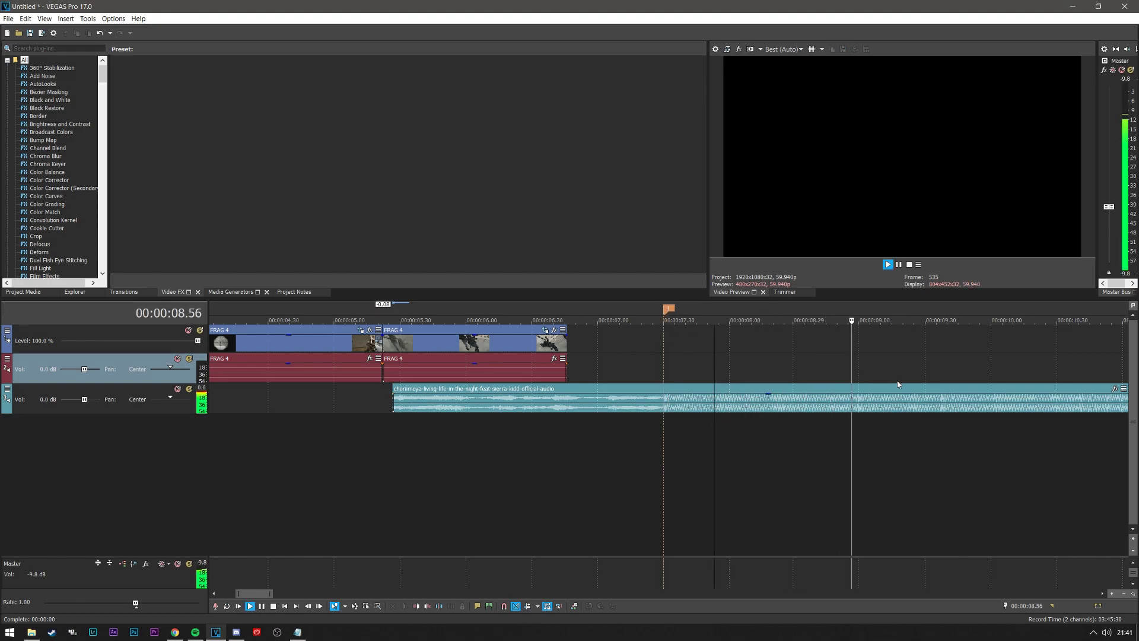
key(space)
click(856, 369)
key(m)
click(884, 363)
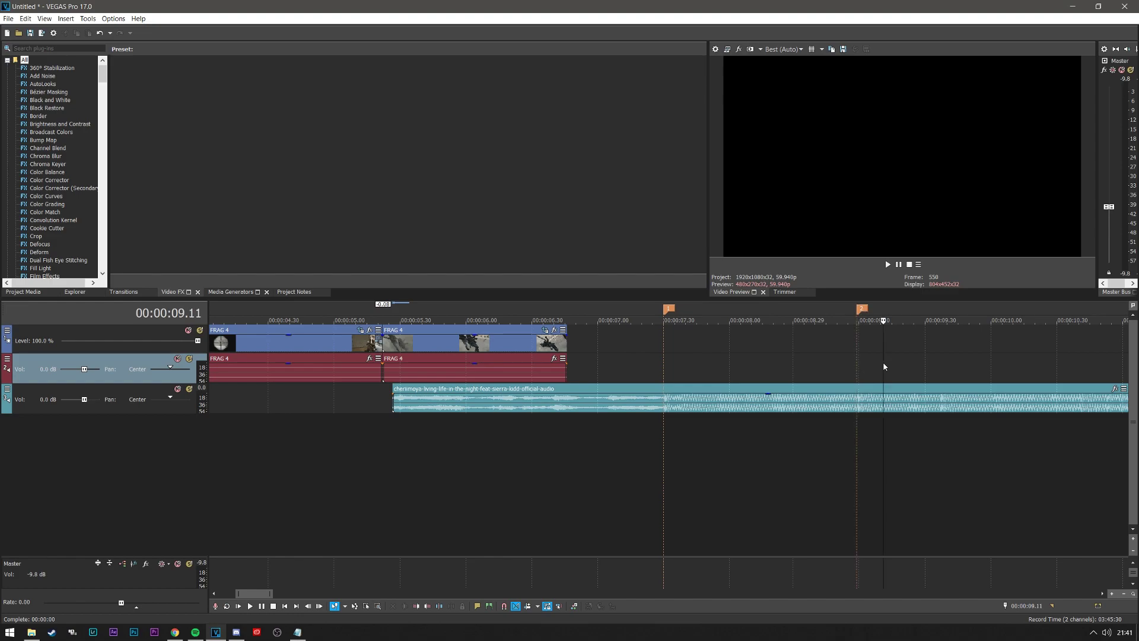
click(935, 371)
key(space)
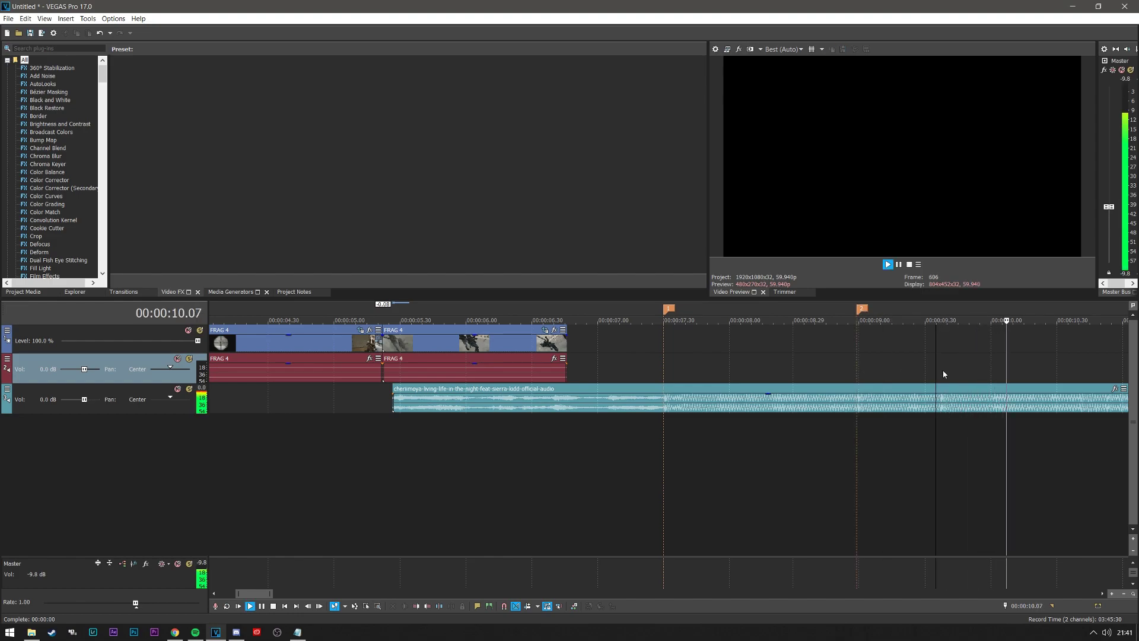
key(space)
scroll(799, 391, down, 1)
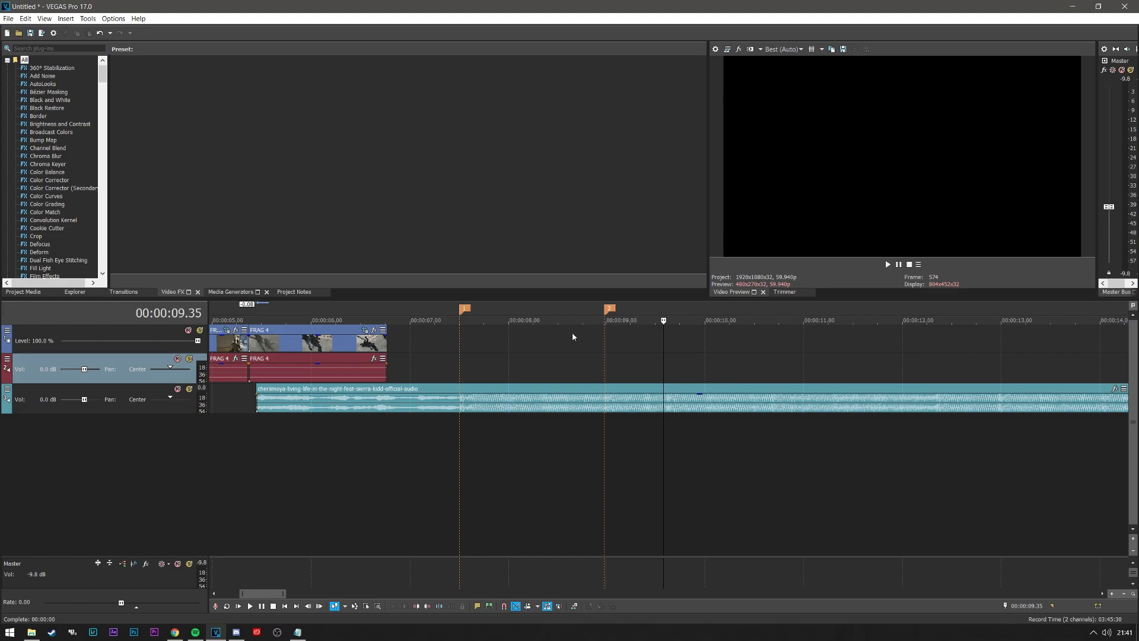
click(612, 312)
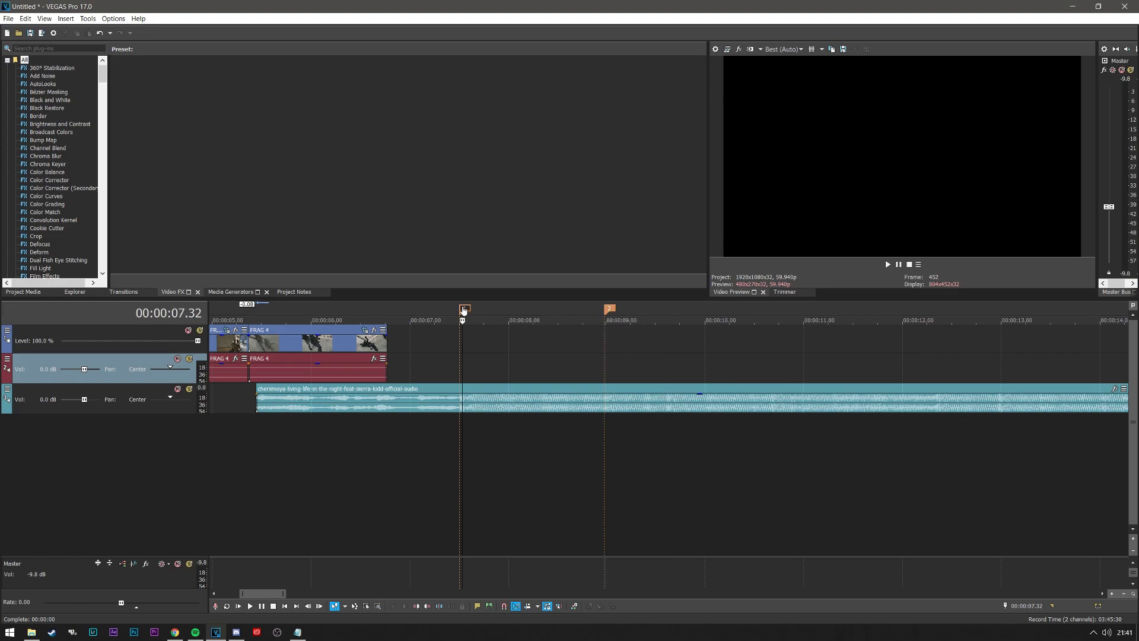
Delete both ruler markers, shift the music clip slightly earlier, and set Master to -27.6 dB
click(482, 341)
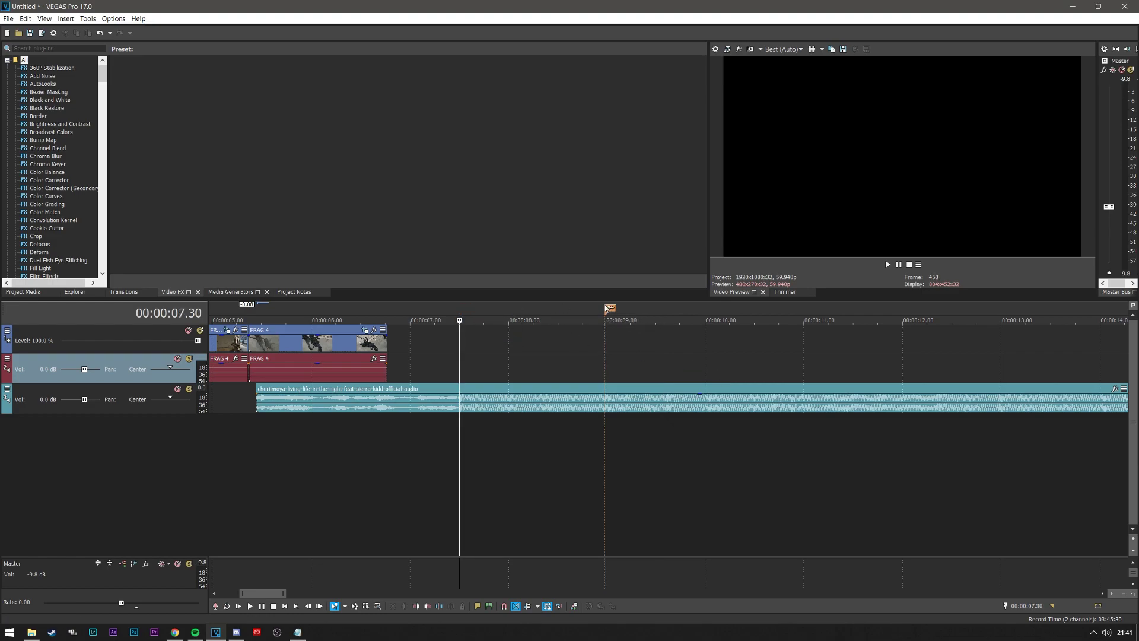
click(645, 344)
scroll(272, 376, down, 3)
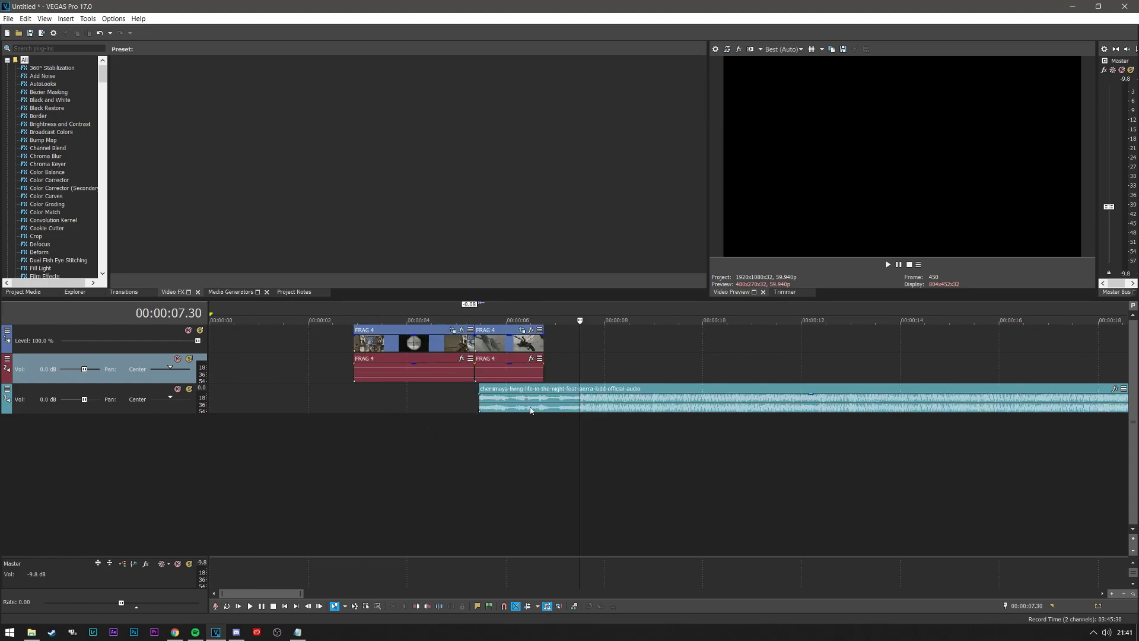
click(366, 396)
mouse_move(366, 394)
mouse_down()
mouse_move(350, 393)
mouse_move(360, 391)
mouse_up()
click(408, 344)
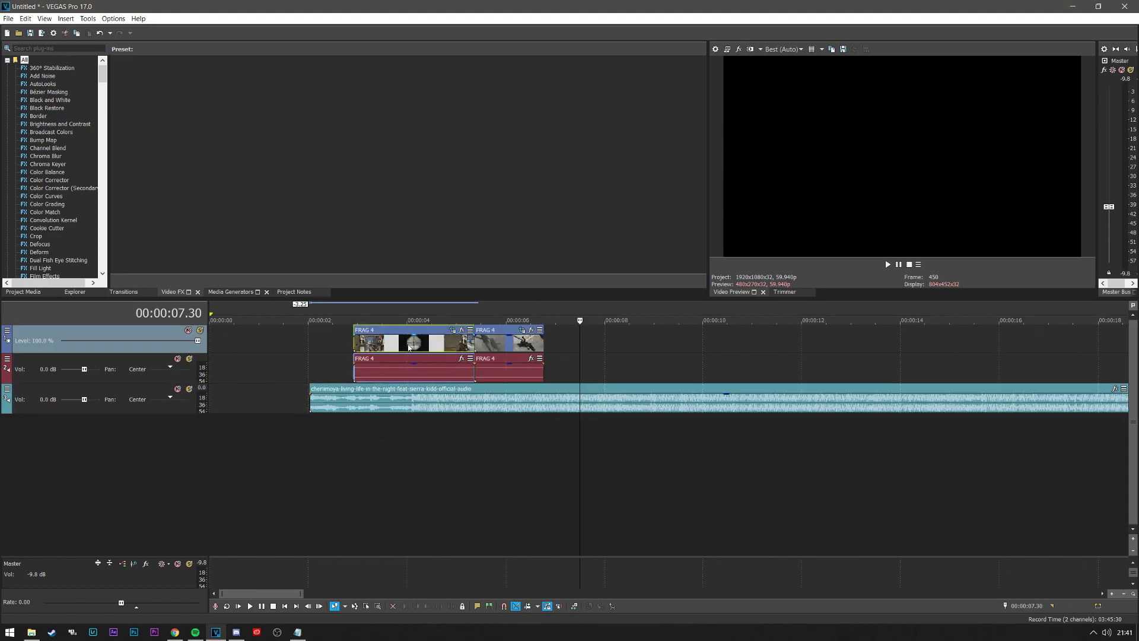
drag(1112, 224, 1112, 232)
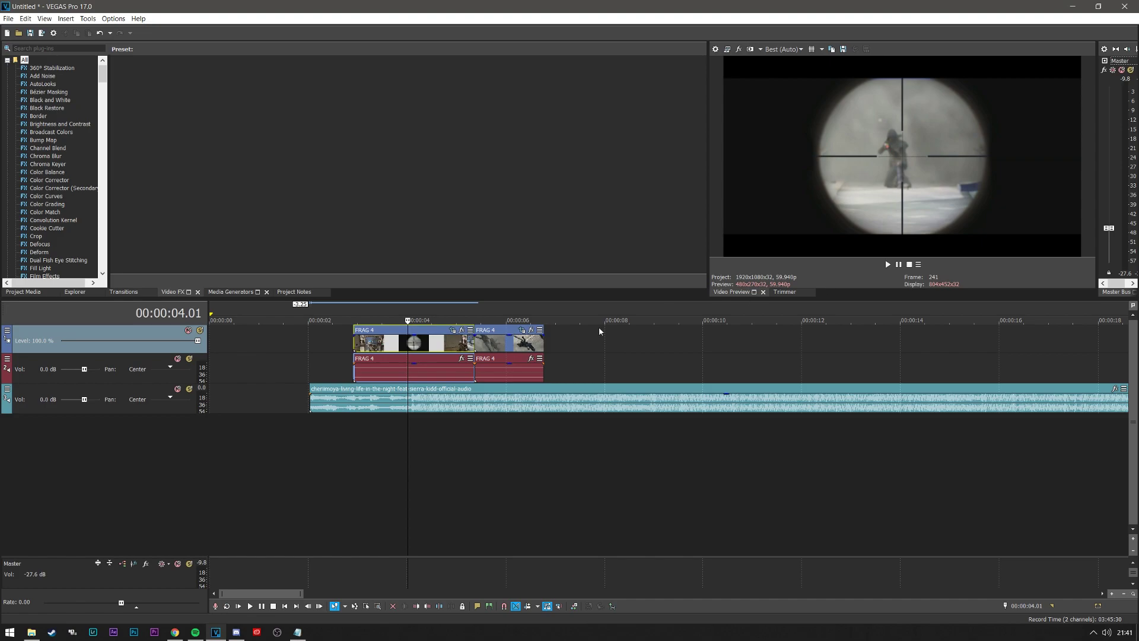
Play back and nudge the music clip until its beat lines up with the first FRAG 4 clip
key(space)
key(space)
mouse_move(414, 407)
mouse_down()
mouse_move(400, 407)
mouse_move(426, 405)
mouse_up()
key(space)
key(space)
key(space)
key(space)
key(space)
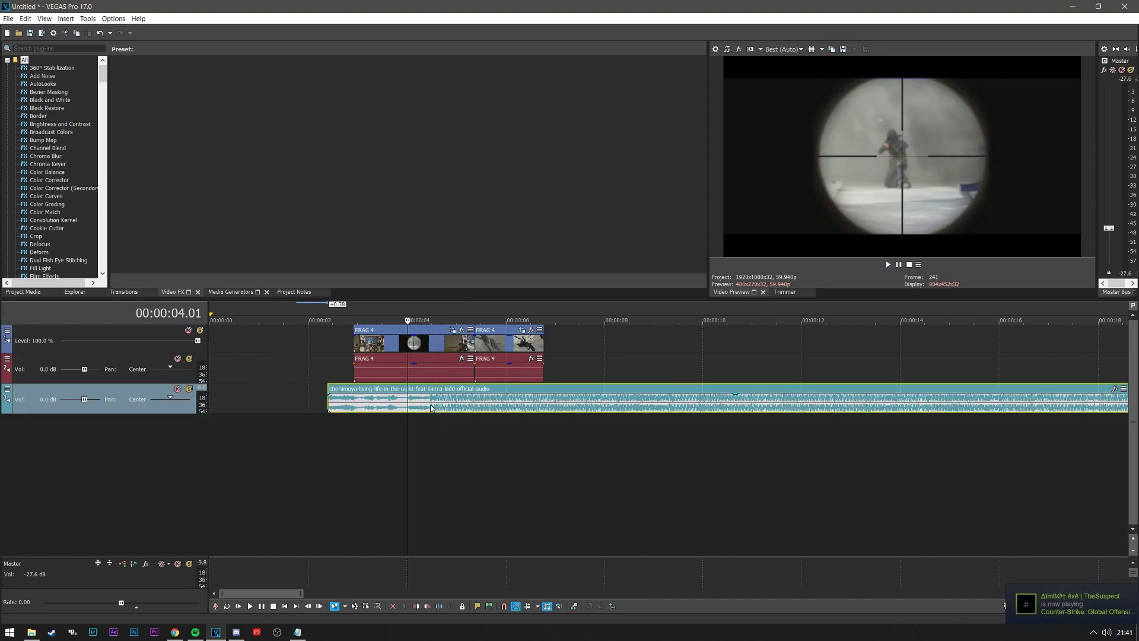
key(space)
key(space)
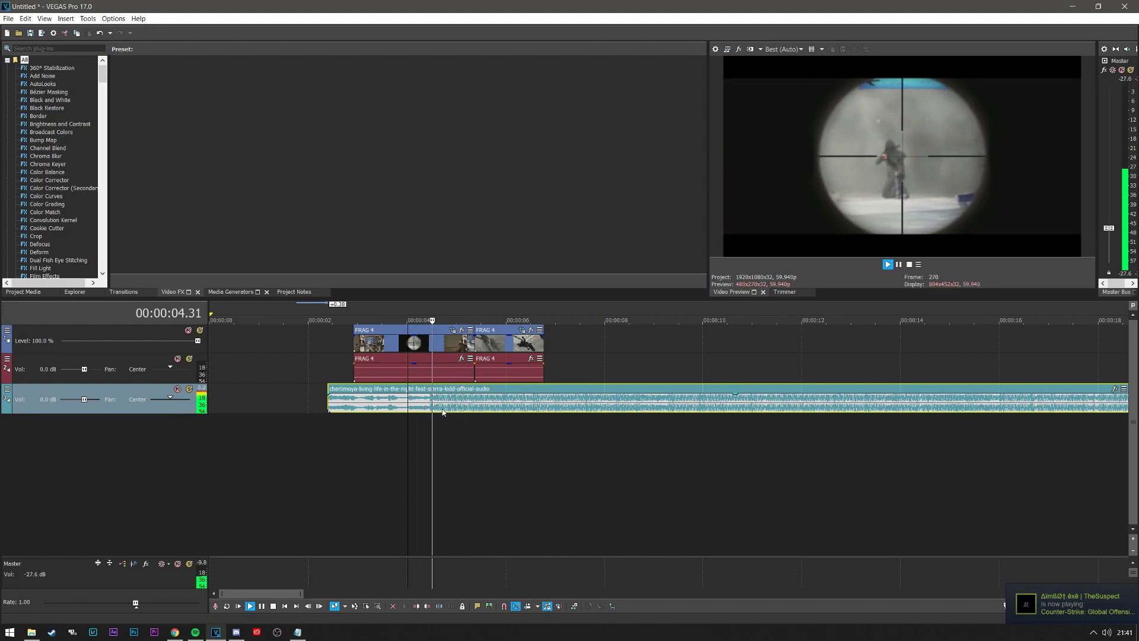
key(space)
drag(440, 407, 436, 407)
key(space)
key(space)
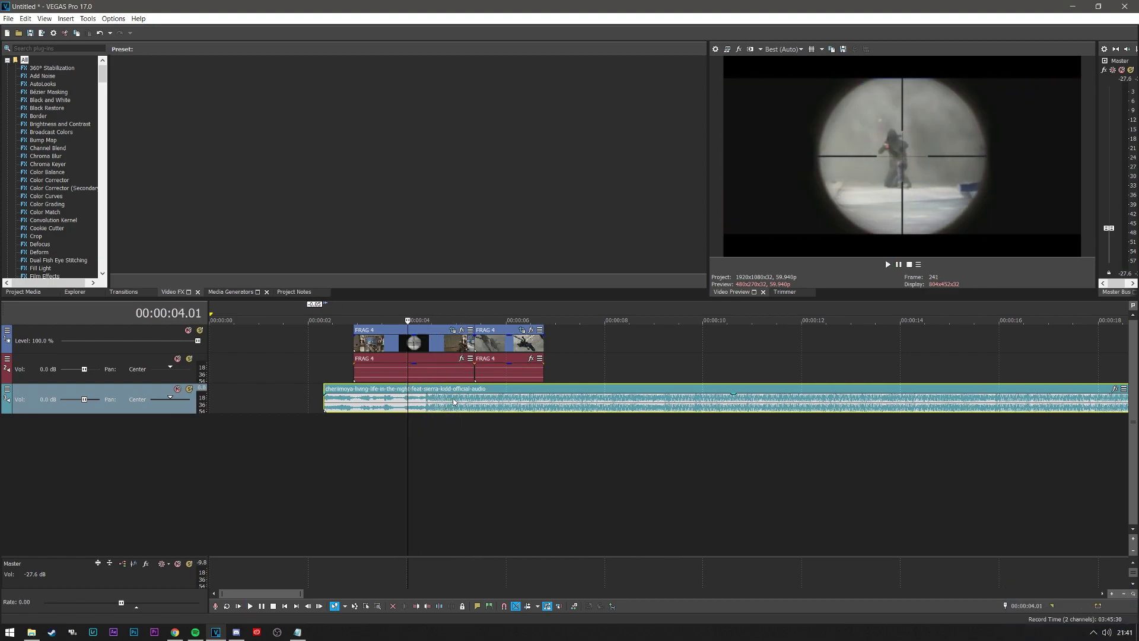
key(space)
key(space)
click(414, 348)
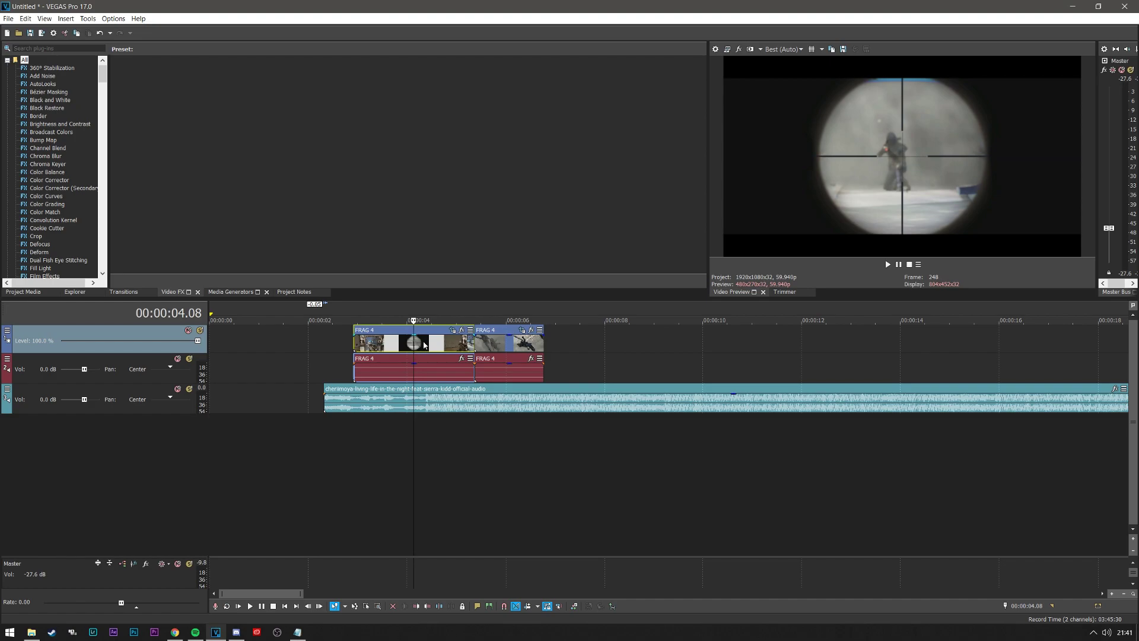
Insert a Velocity envelope on the first FRAG 4 video event and zoom the timeline in
right_click(424, 344)
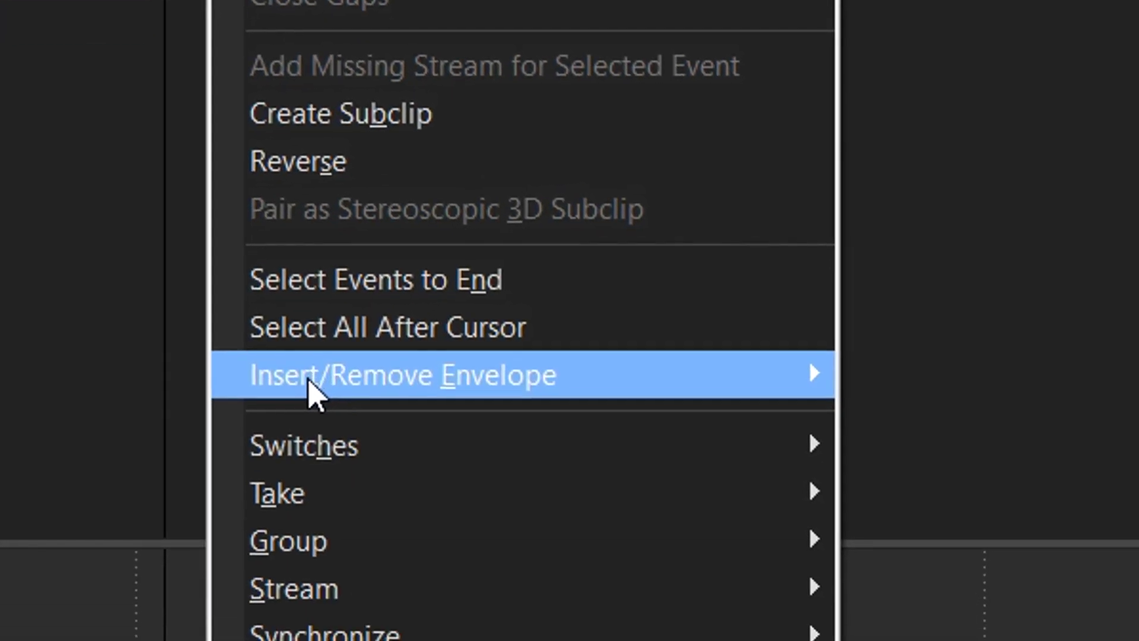
mouse_move(614, 383)
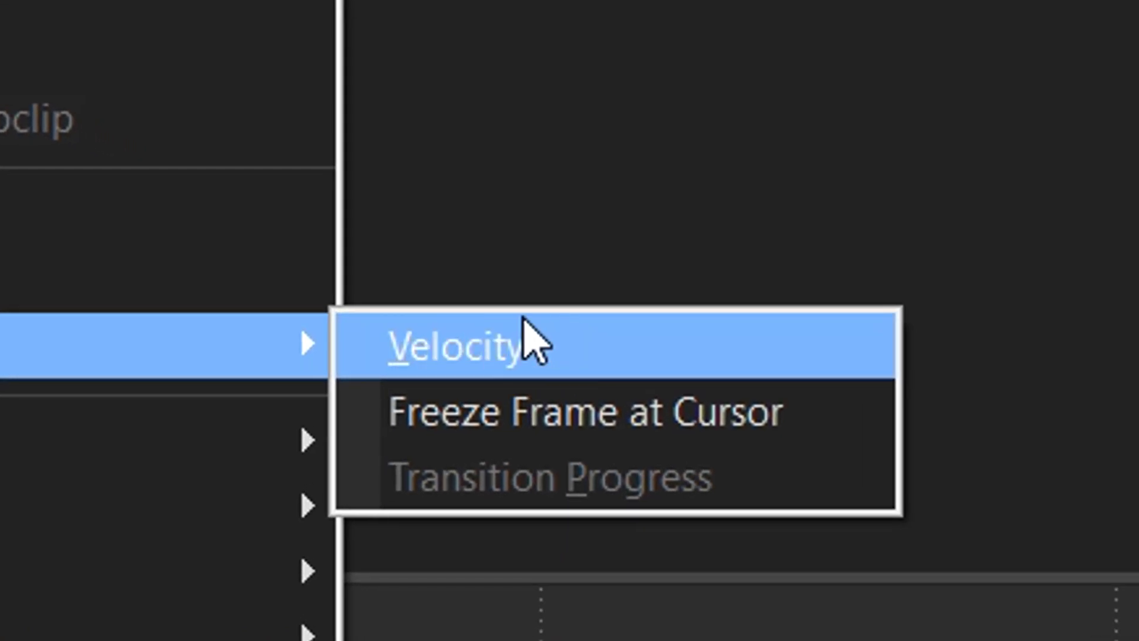
click(516, 347)
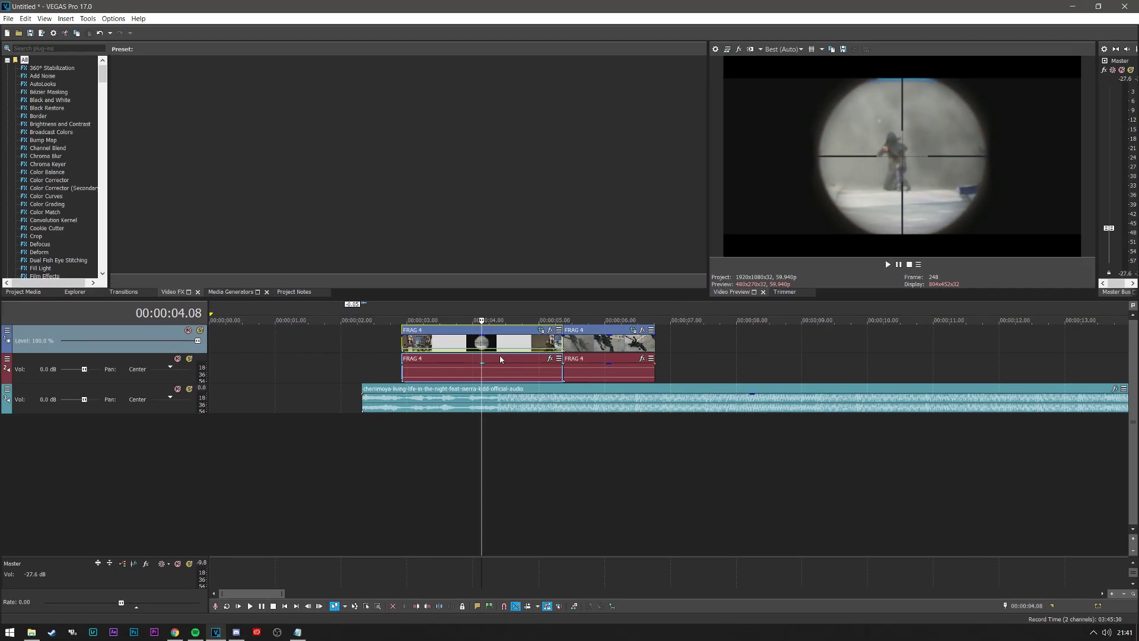
scroll(539, 354, up, 2)
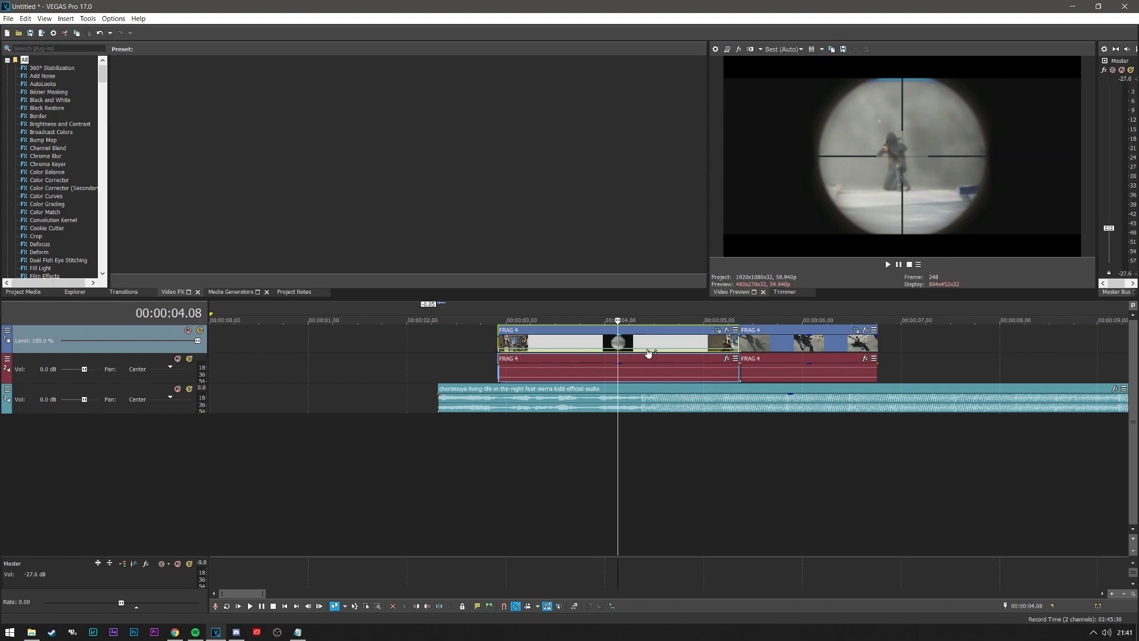
scroll(666, 350, up, 2)
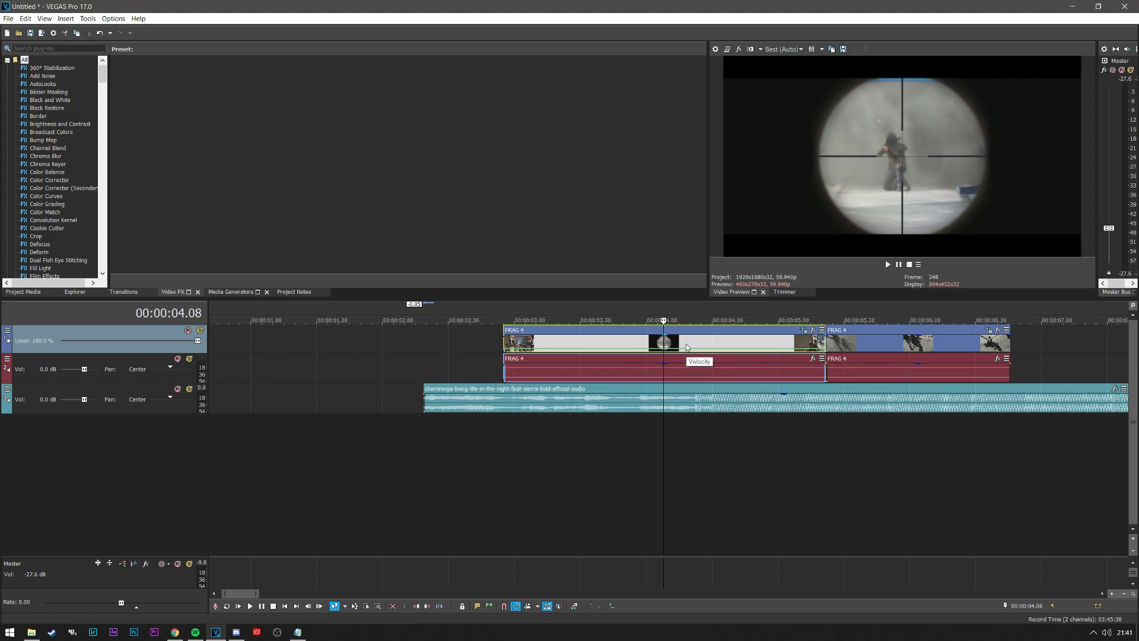
Add marker 1 at the music's beat drop and select the first FRAG 4 clip
click(696, 370)
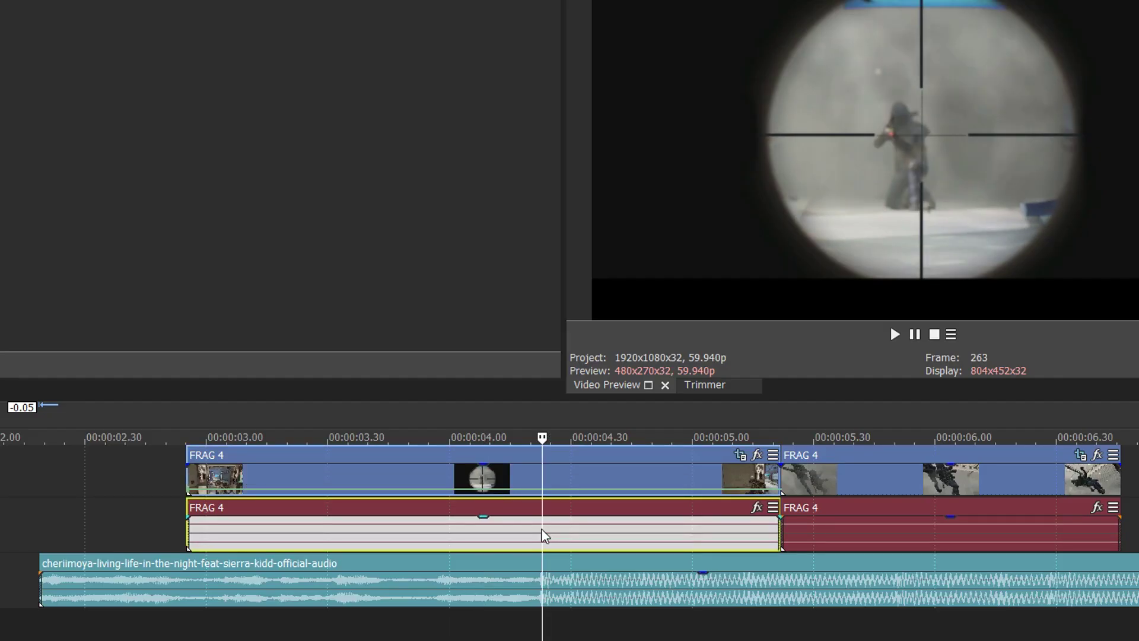
key(m)
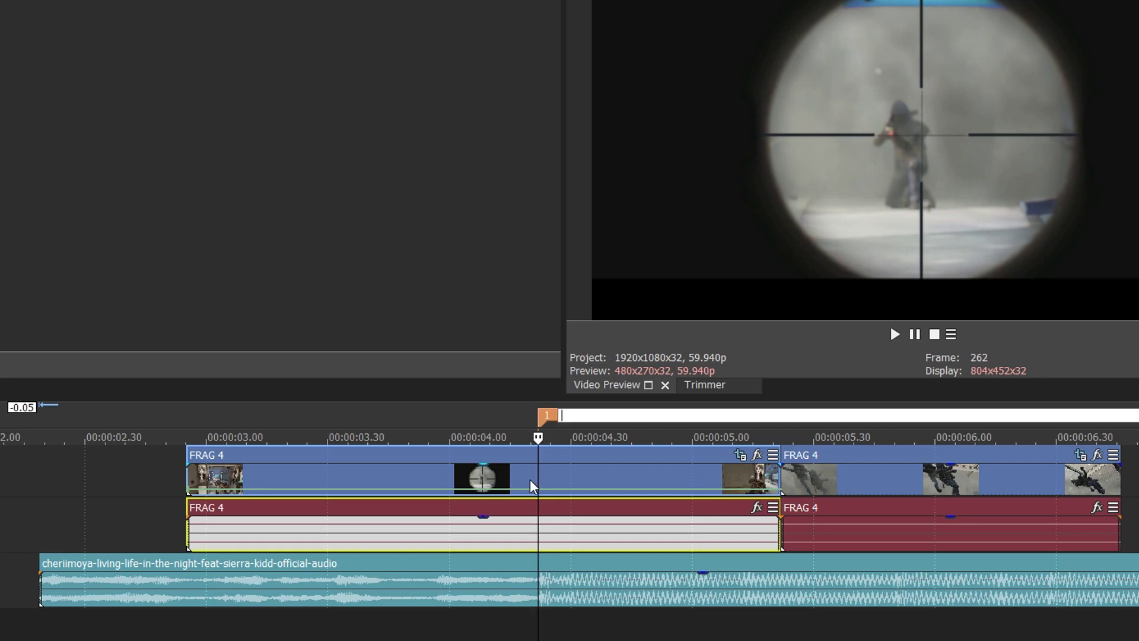
click(514, 474)
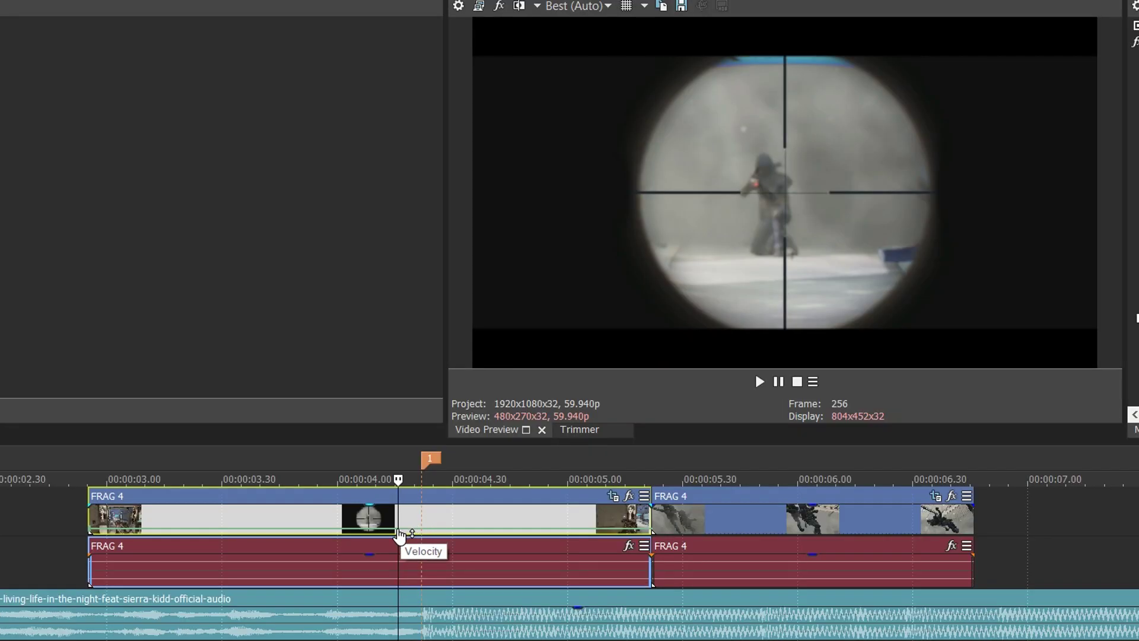
scroll(570, 558, up, 3)
scroll(570, 558, down, 1)
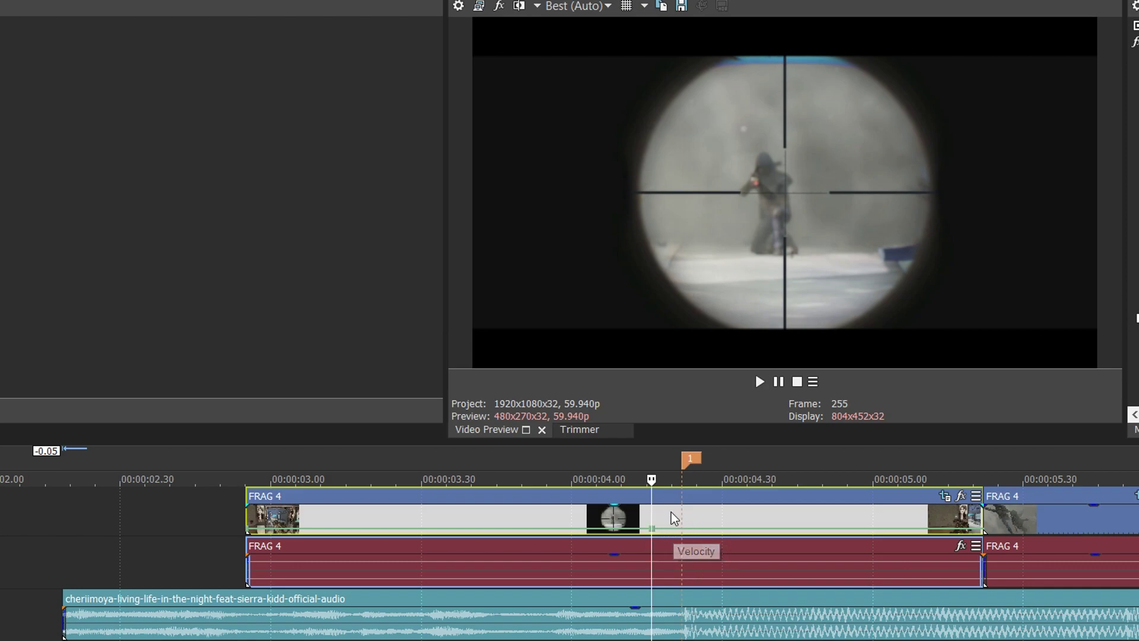
Add velocity points around marker 1 on the FRAG 4 envelope, deleting the stray extra point
click(666, 517)
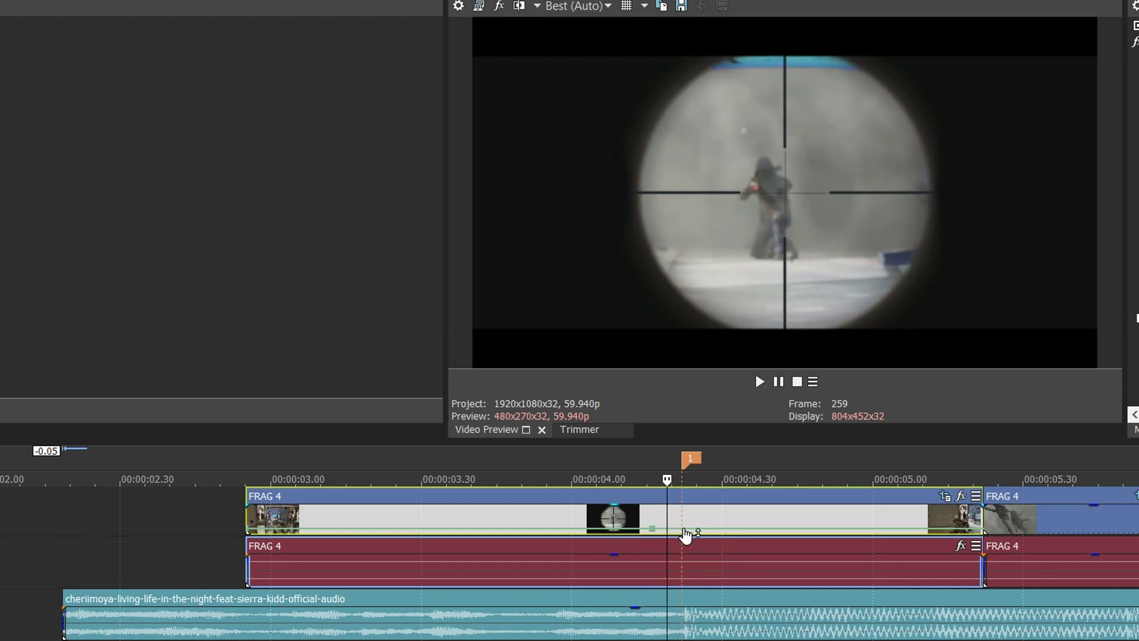
mouse_move(654, 536)
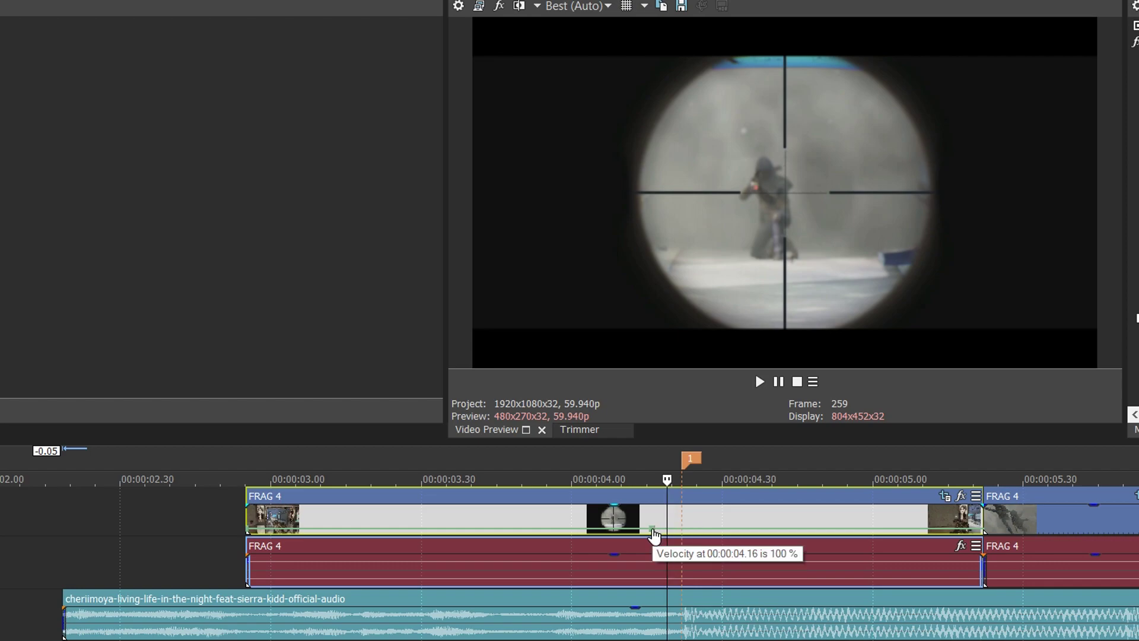
click(604, 529)
right_click(604, 528)
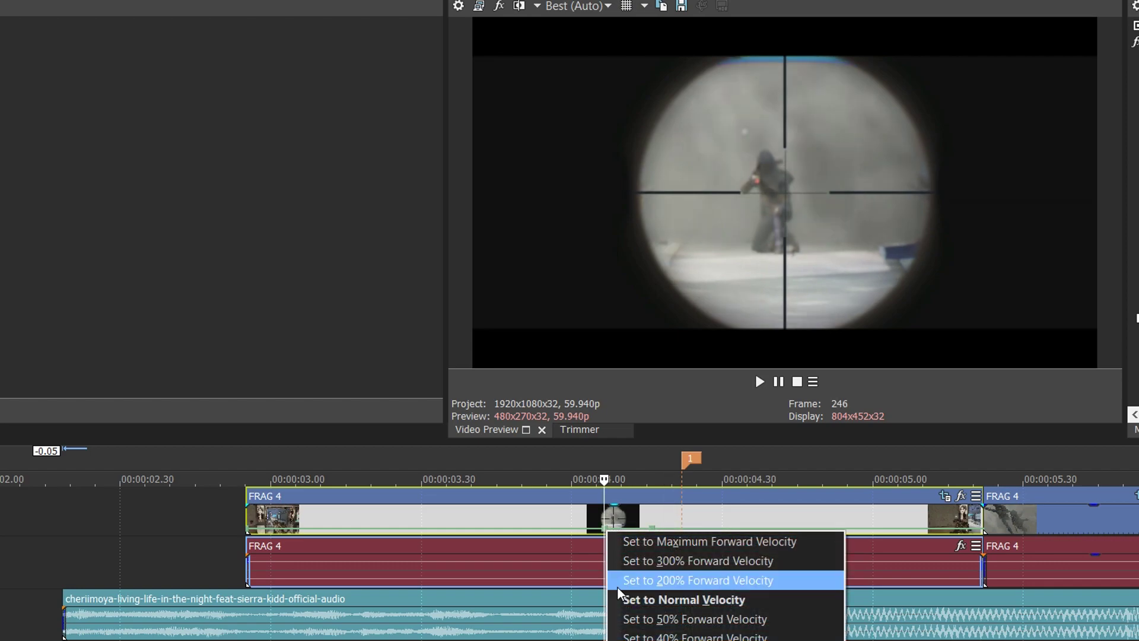
click(629, 640)
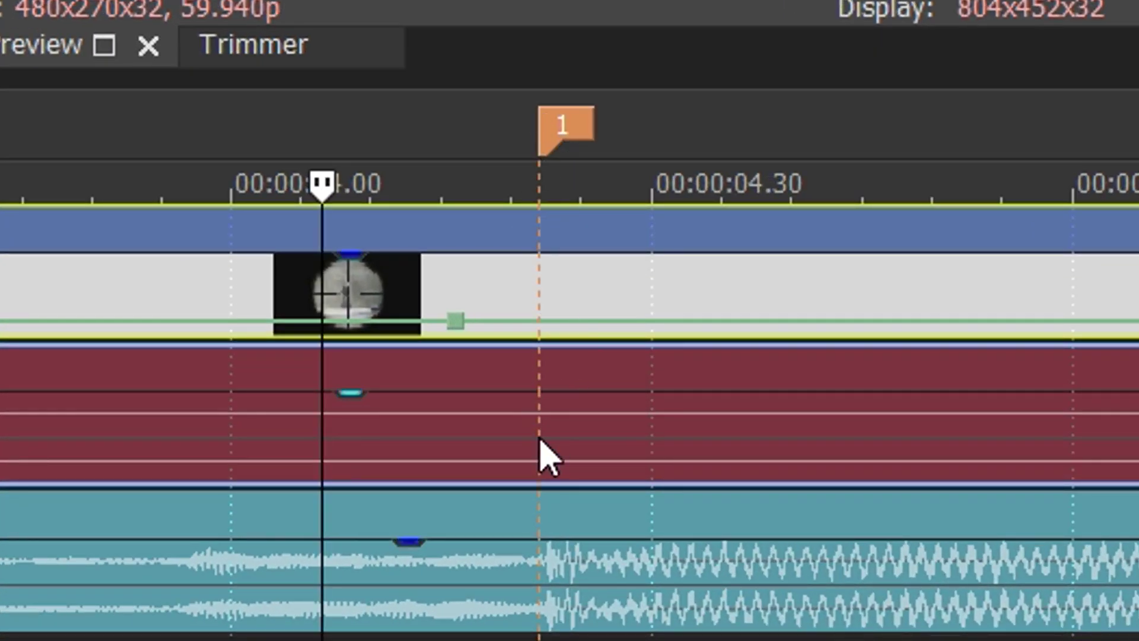
double_click(542, 321)
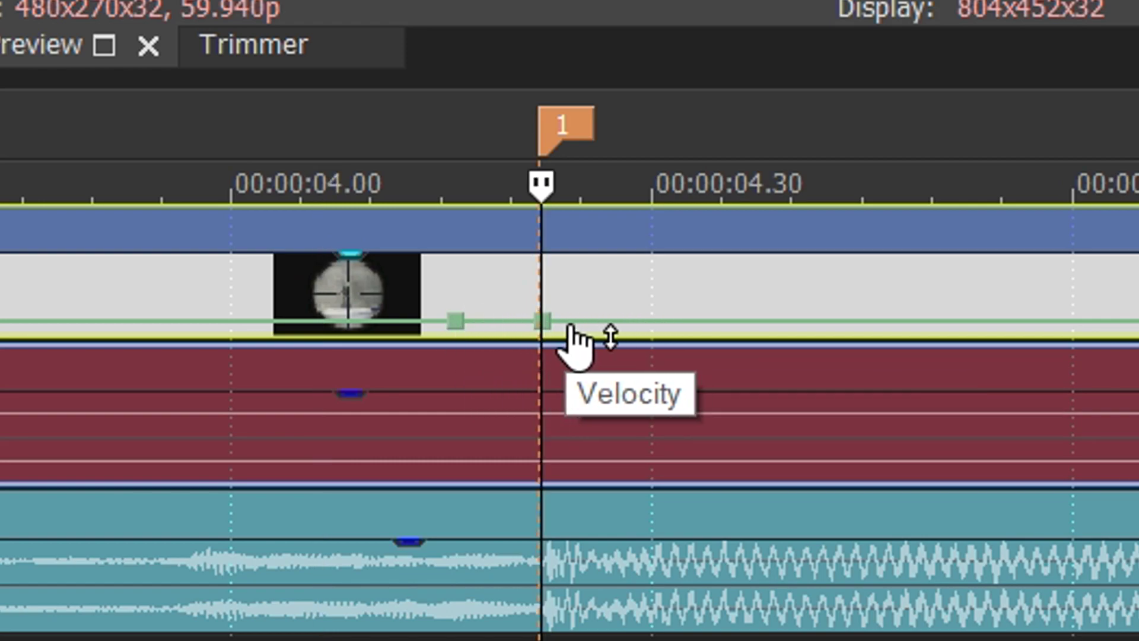
click(631, 321)
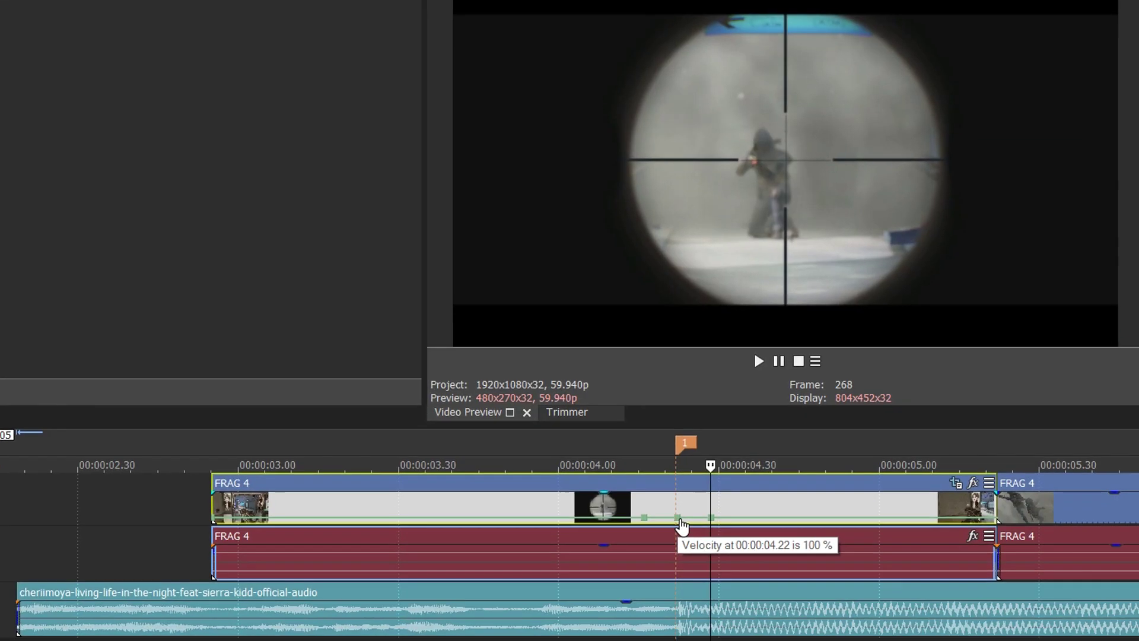
right_click(679, 523)
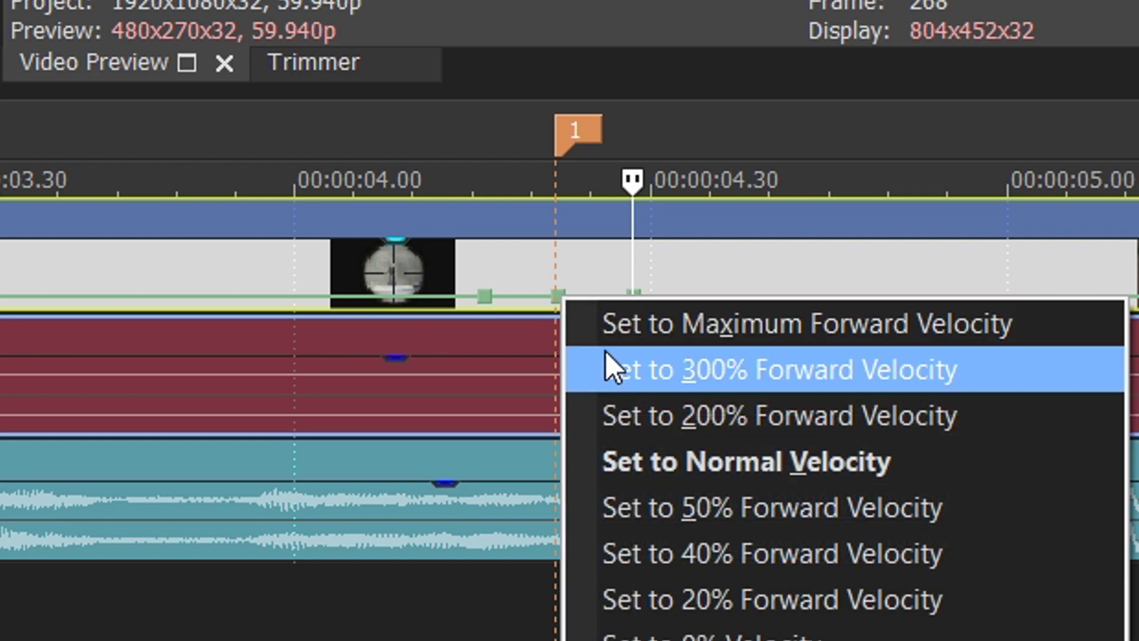
Set the marker-1 velocity point to 300%, give the ramp points slow, slow and fast fades, then preview
click(613, 379)
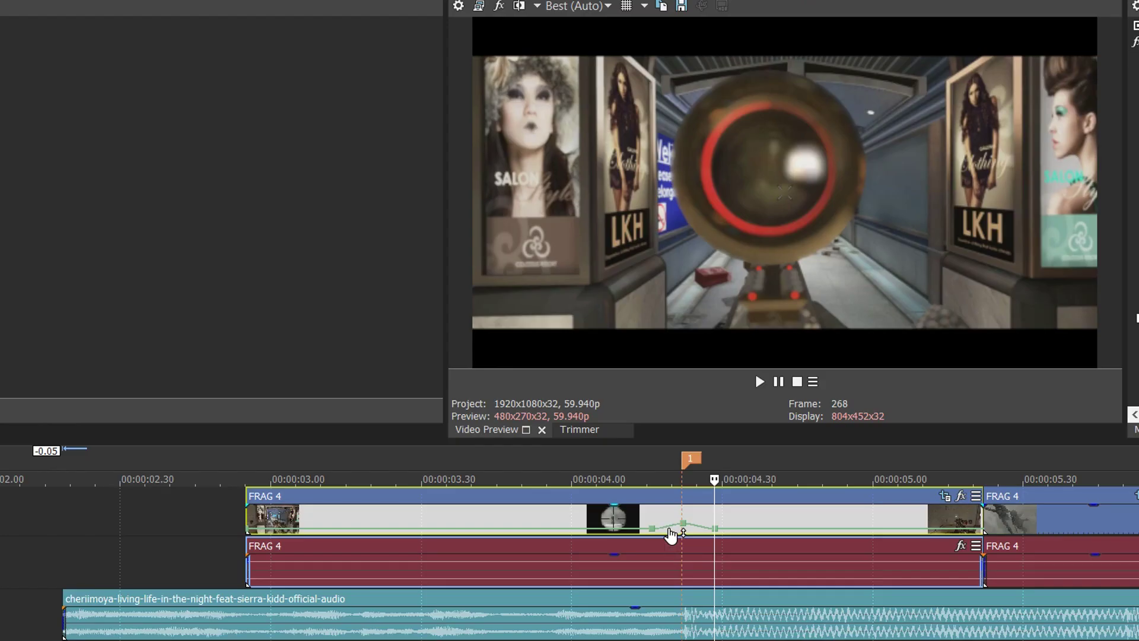
right_click(667, 527)
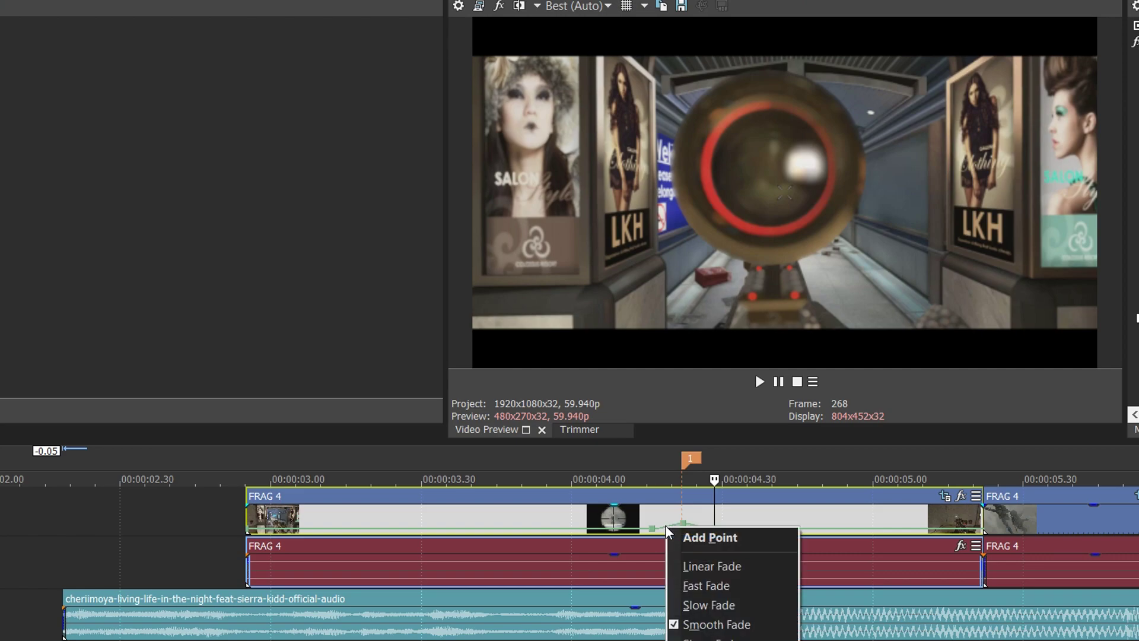
click(688, 603)
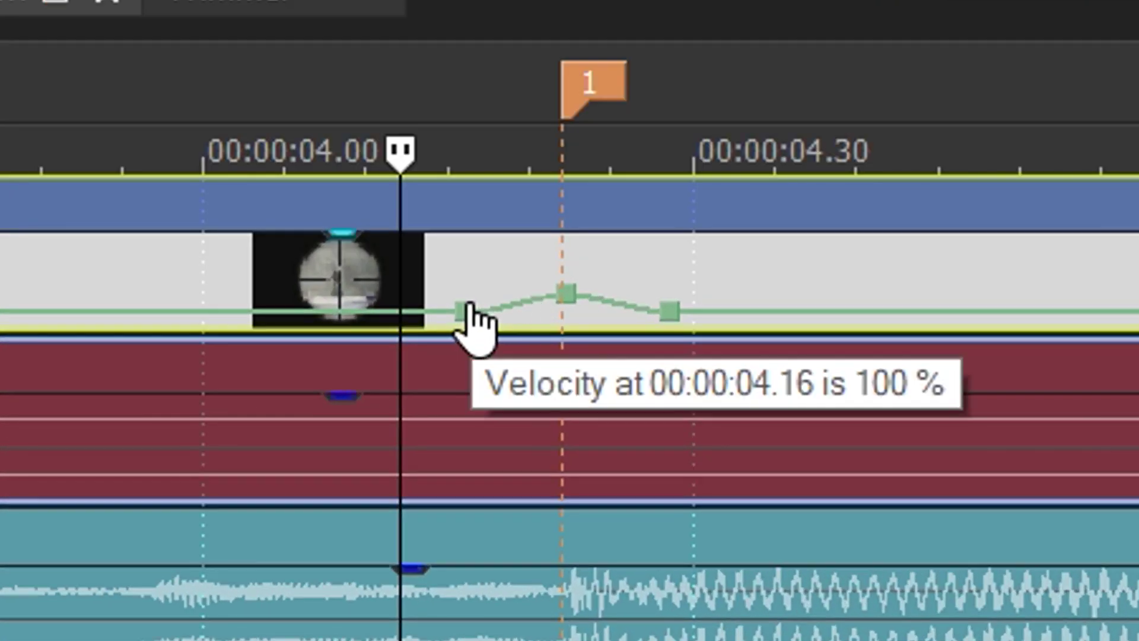
right_click(532, 299)
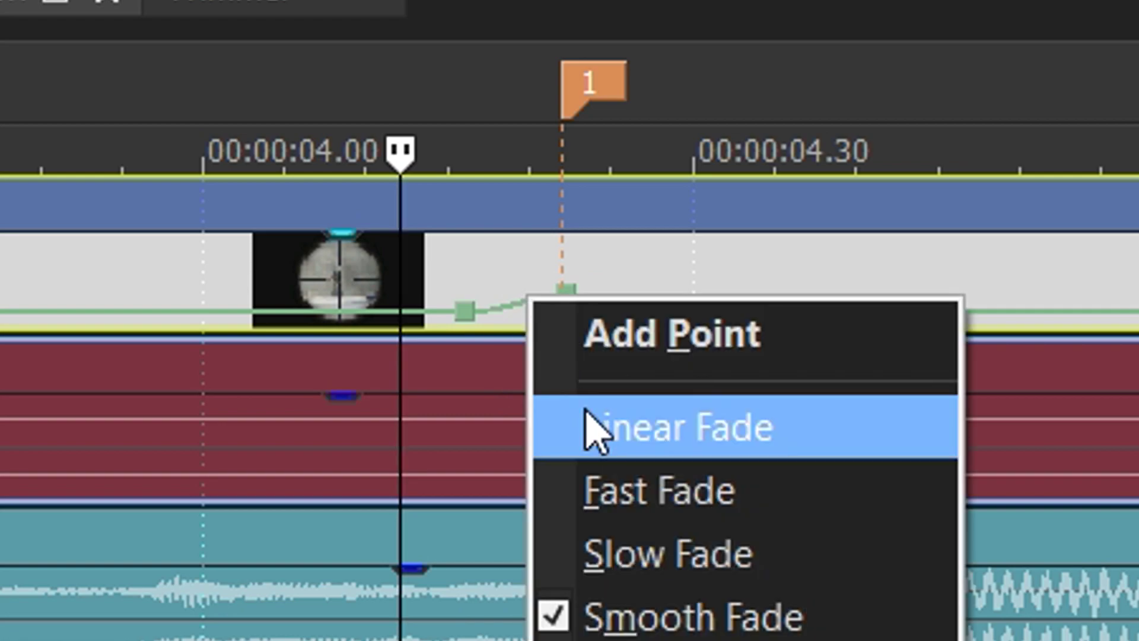
click(611, 554)
right_click(614, 305)
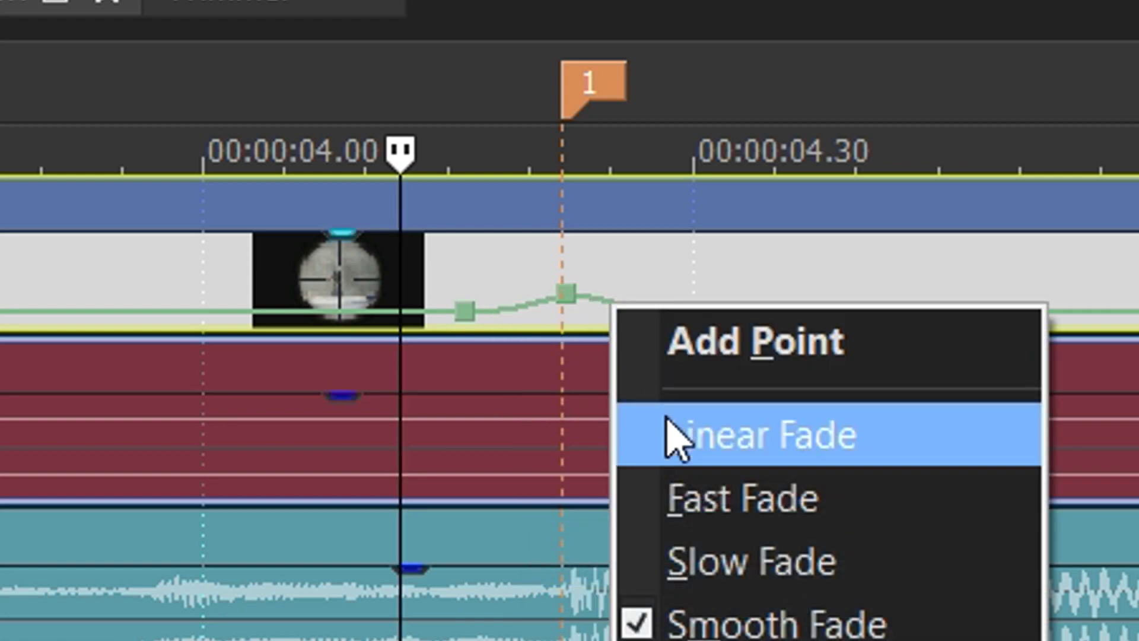
click(703, 497)
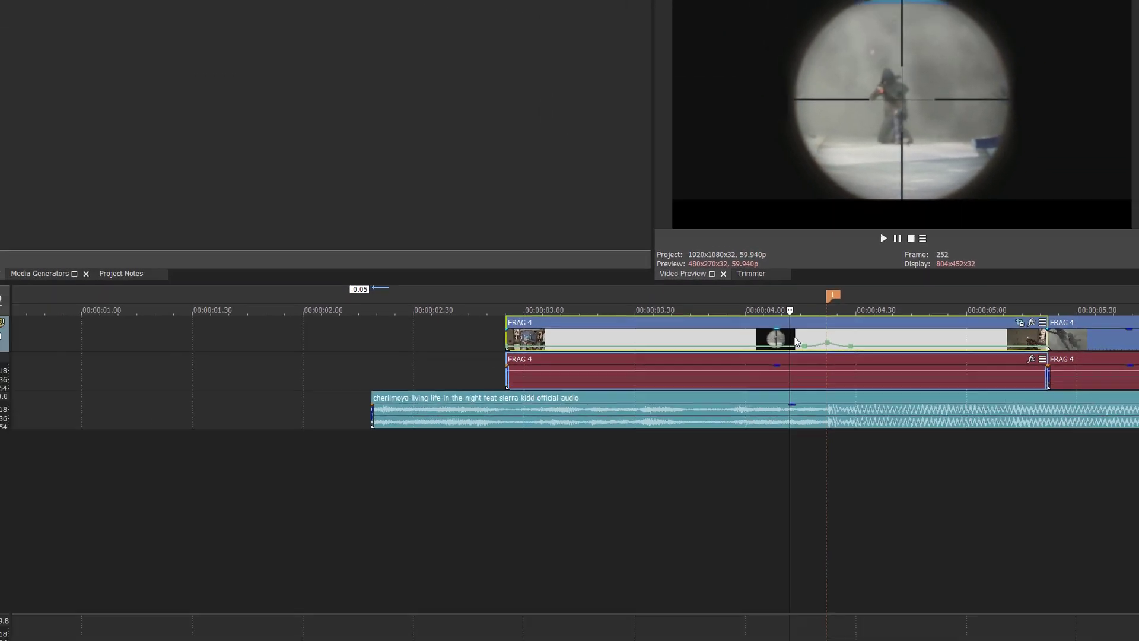
key(space)
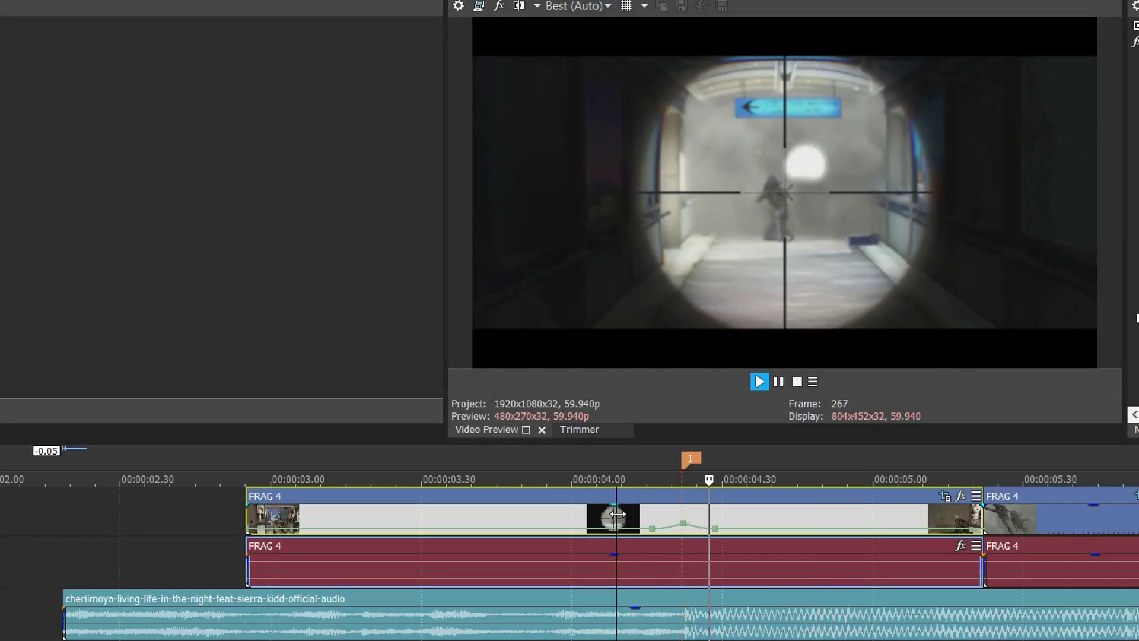
Preview from 00:00:03.42, then add a velocity point near 00:00:03.44 and lower its speed
key(space)
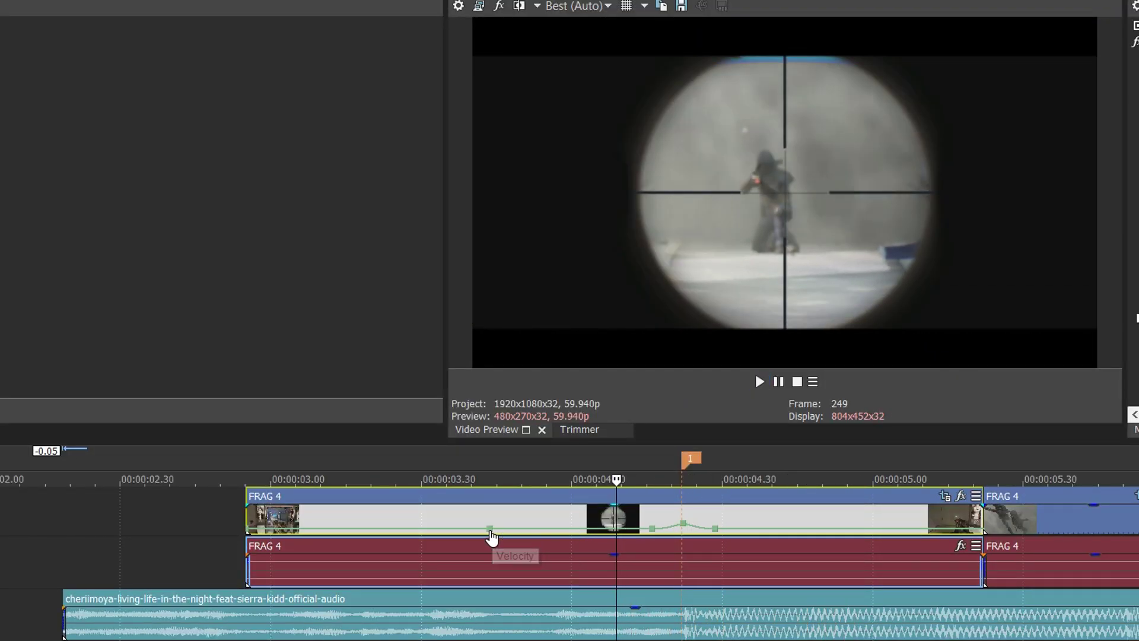
click(490, 533)
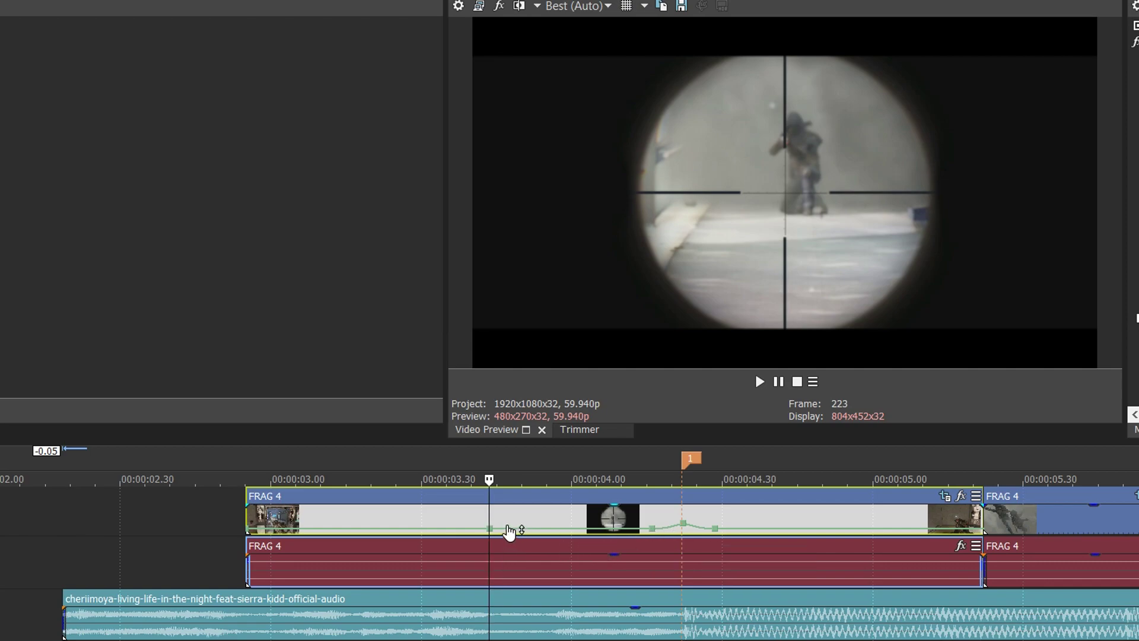
key(space)
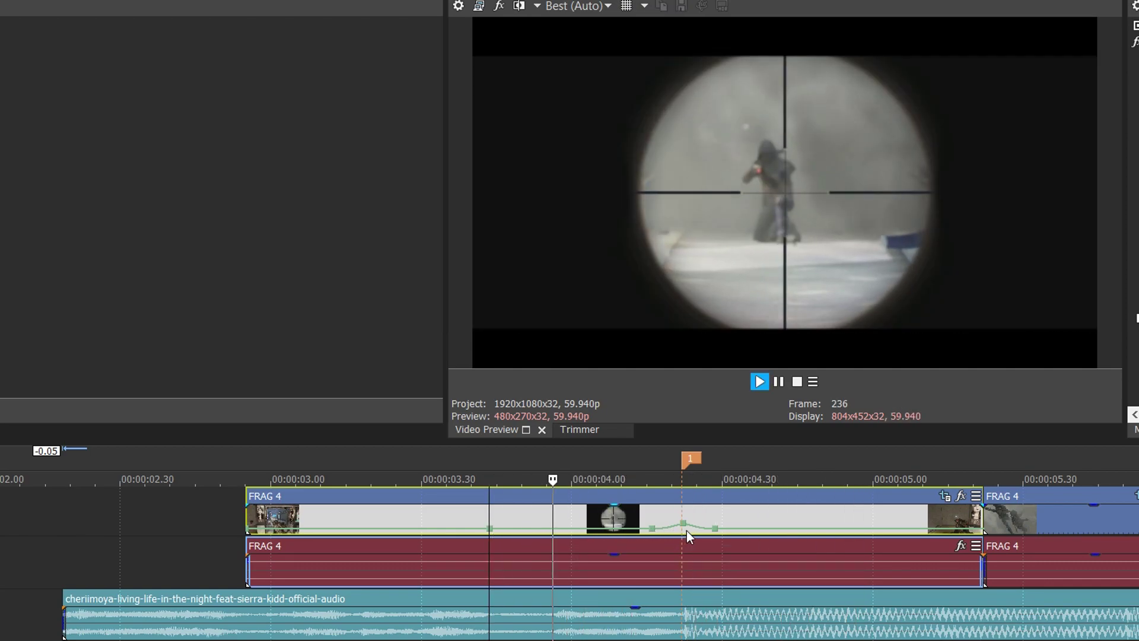
key(space)
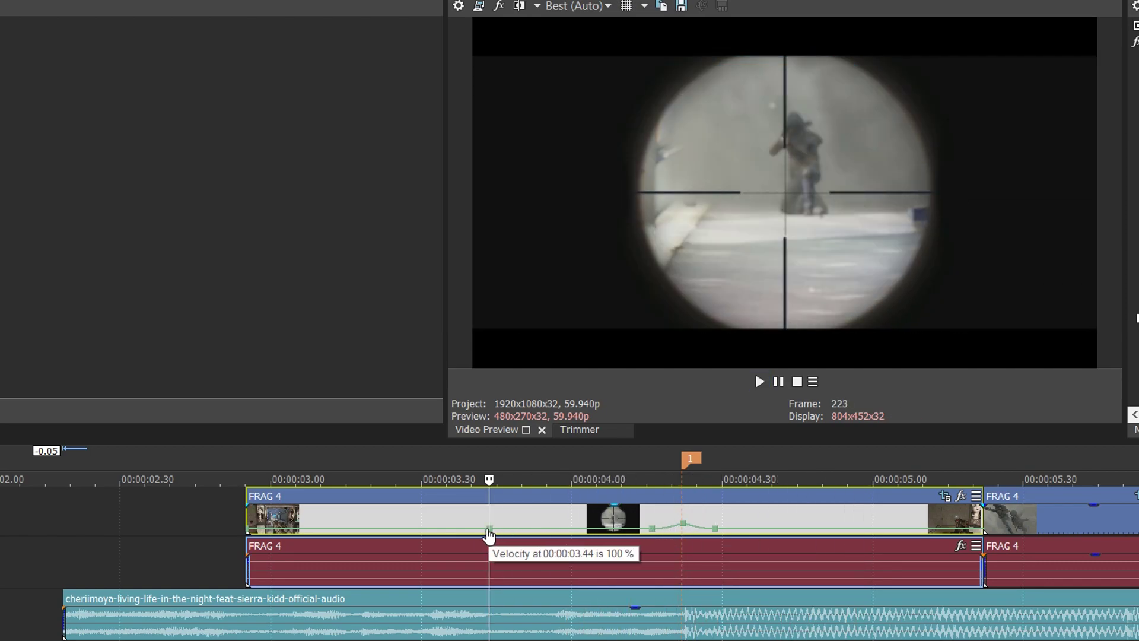
double_click(478, 529)
right_click(490, 528)
click(555, 616)
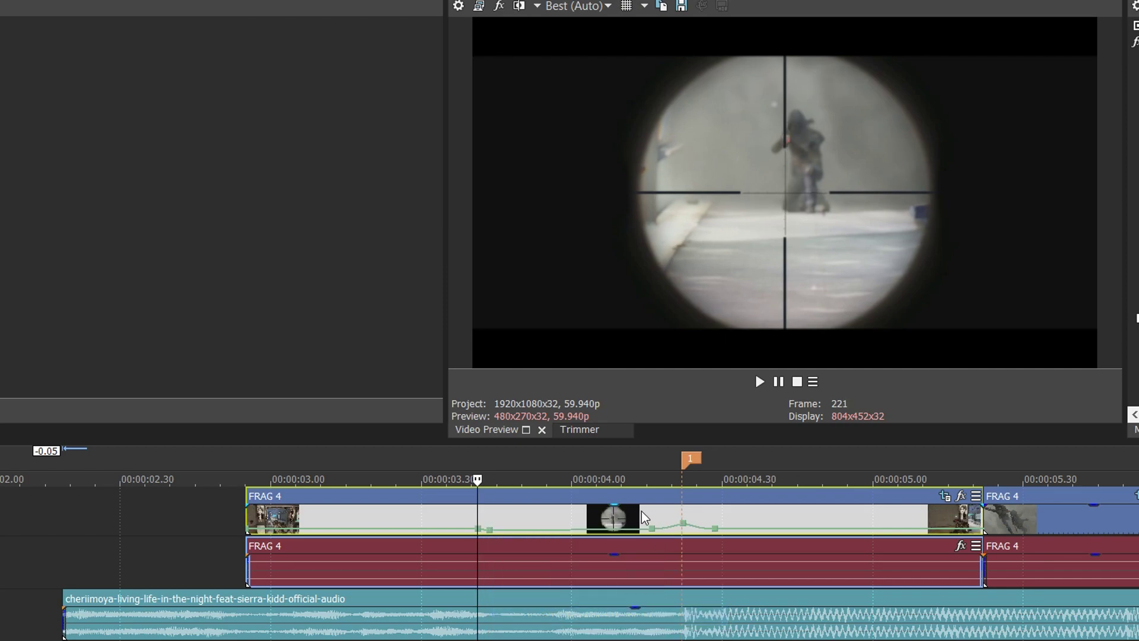
Set the velocity points after the peak to 50% forward velocity and play the ramp
right_click(652, 529)
click(687, 617)
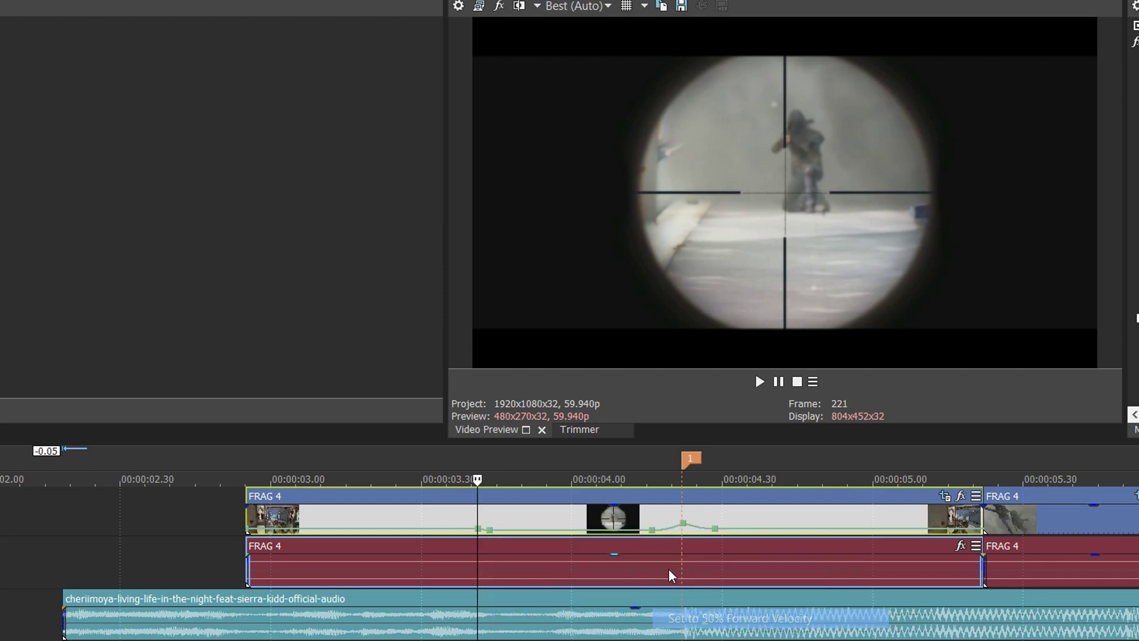
right_click(717, 528)
click(766, 598)
right_click(719, 532)
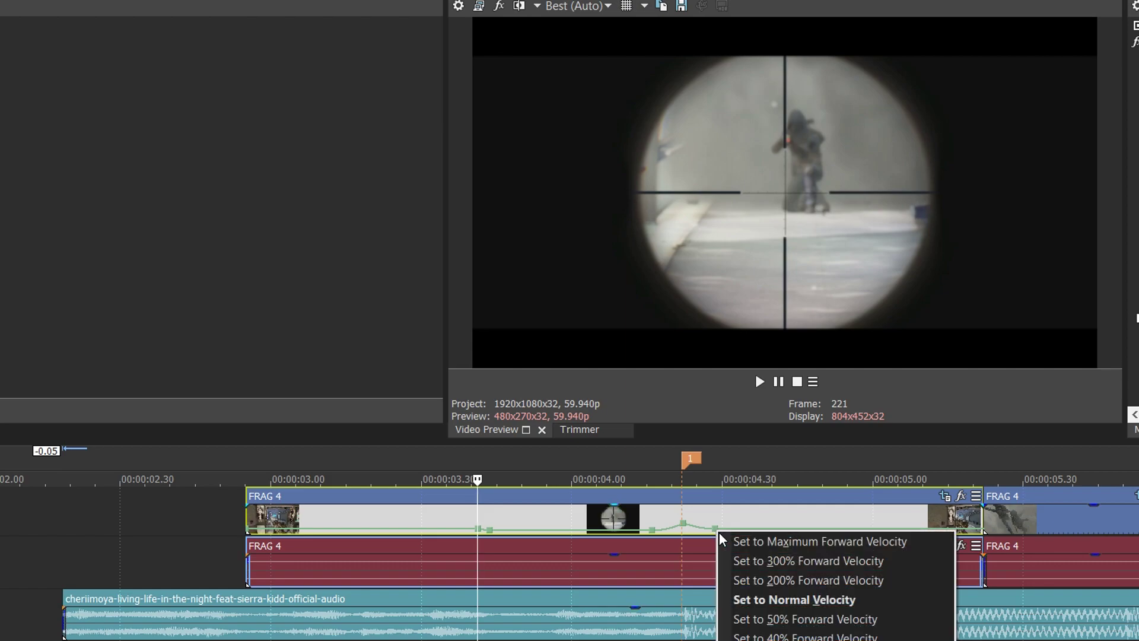
click(758, 618)
key(space)
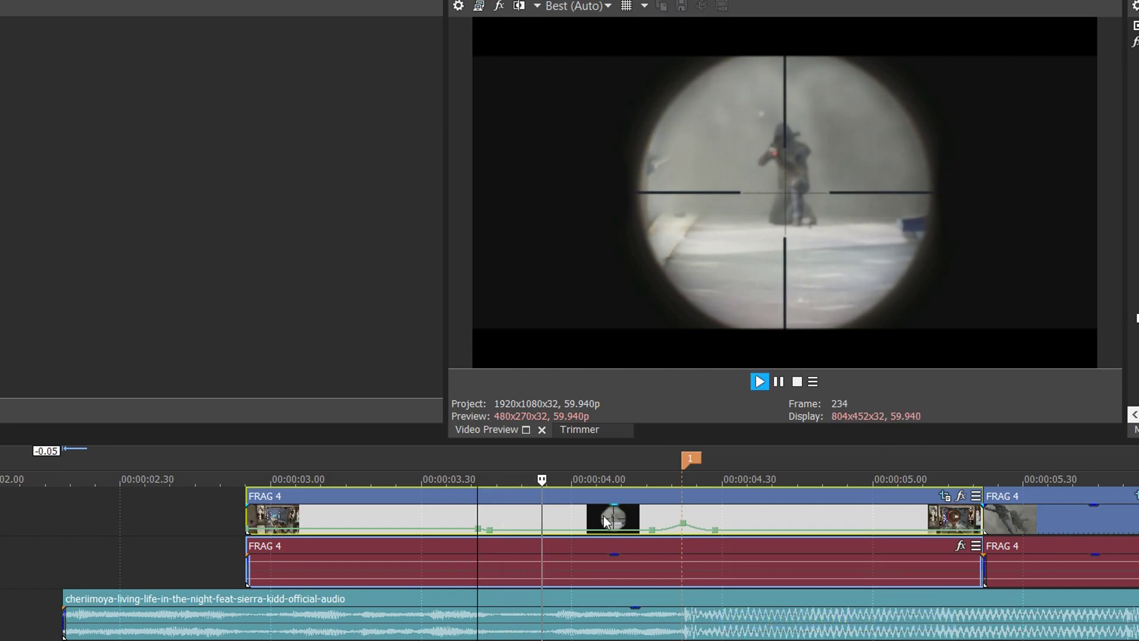
Reset the velocity point at 00:00:04.00 to normal speed and preview the ramp
click(677, 524)
key(space)
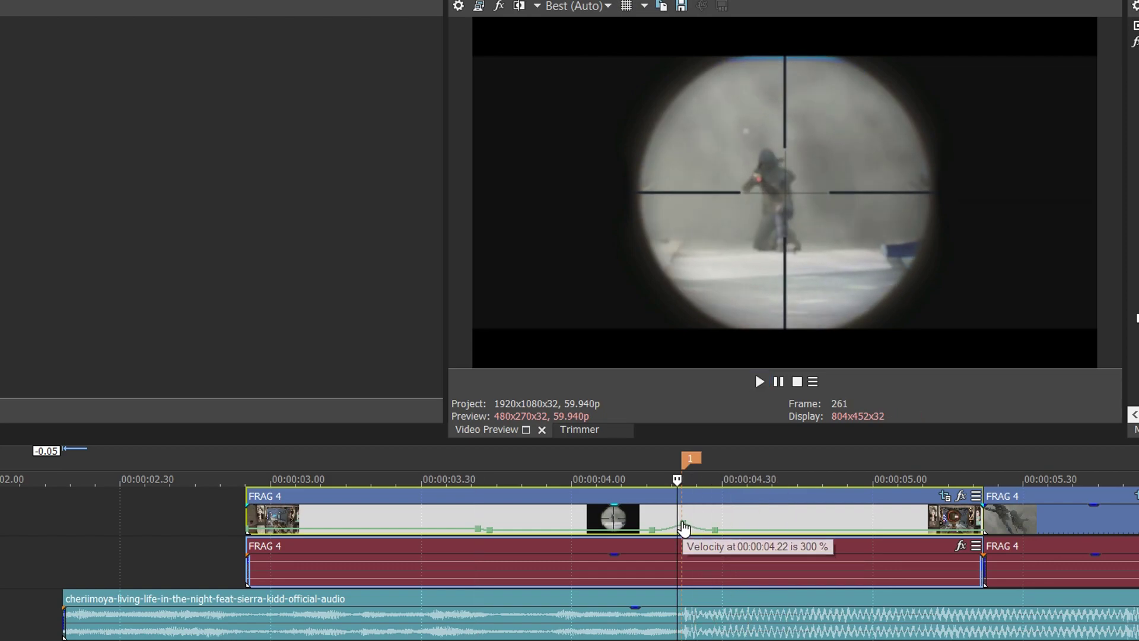
click(602, 536)
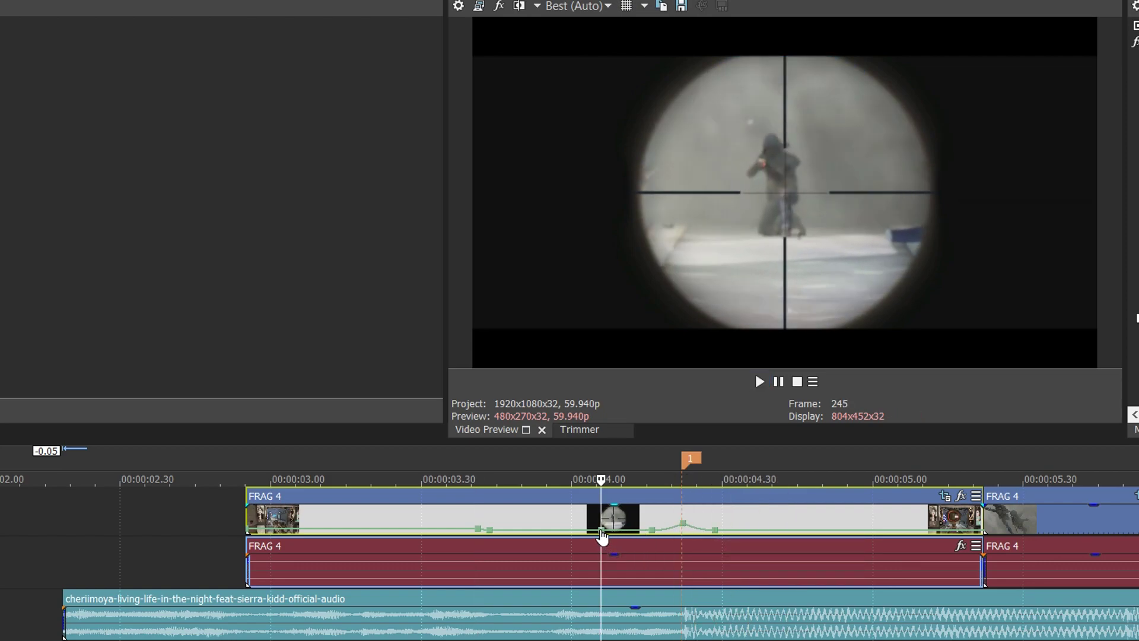
right_click(497, 534)
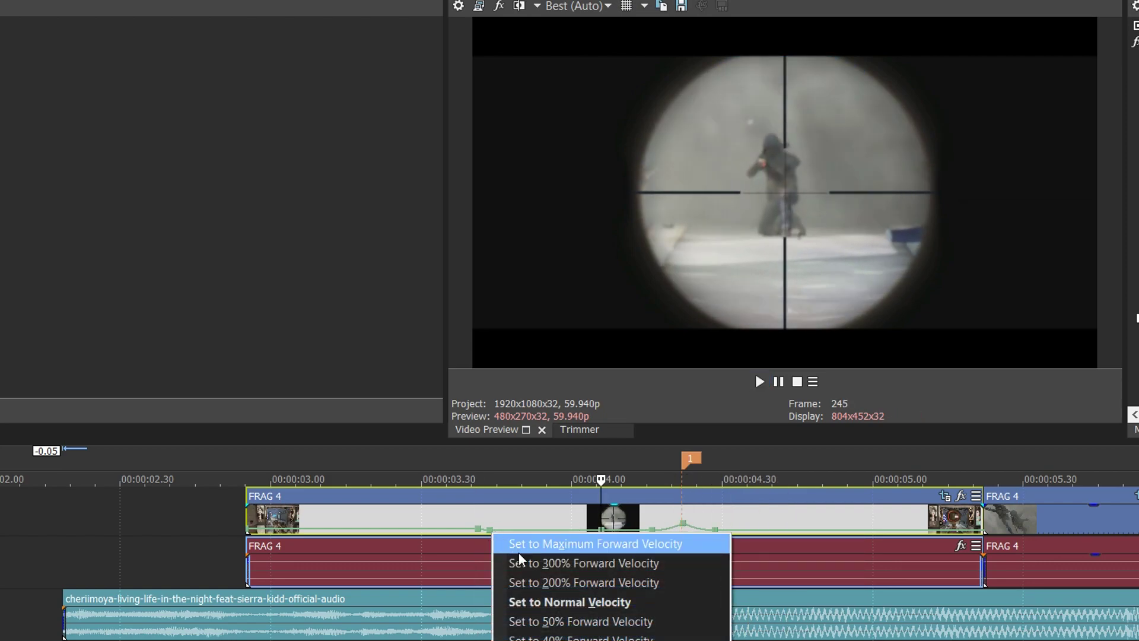
click(543, 601)
key(space)
key(space)
Drag the velocity peak at 00:00:04.22 up to about 826%, replaying the ramp to check it
drag(682, 524, 683, 516)
click(623, 522)
key(space)
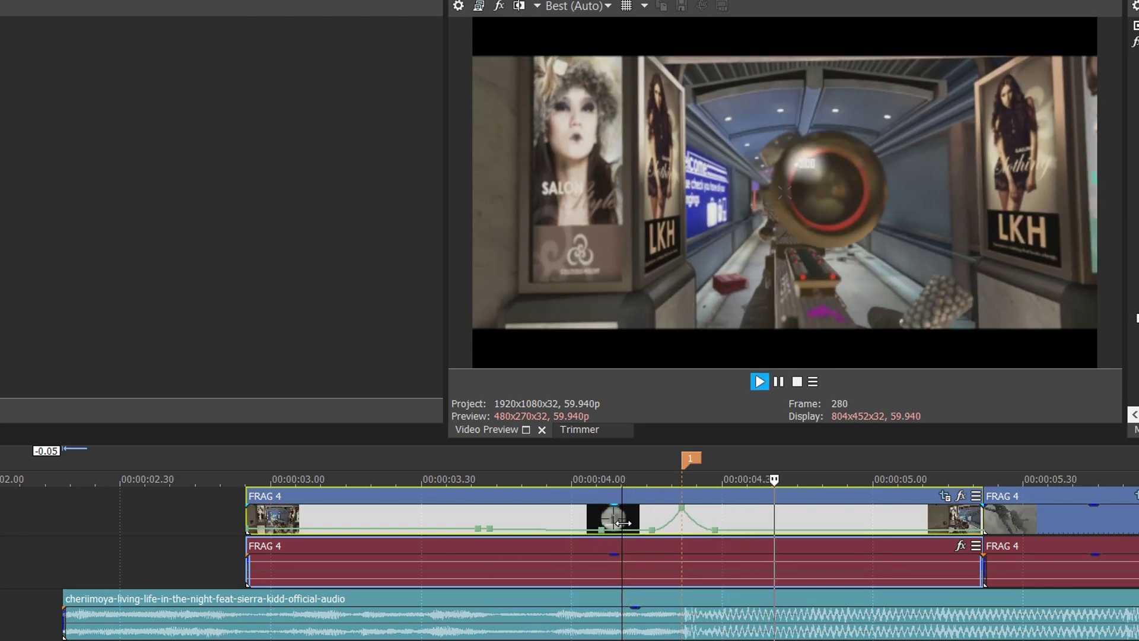
key(space)
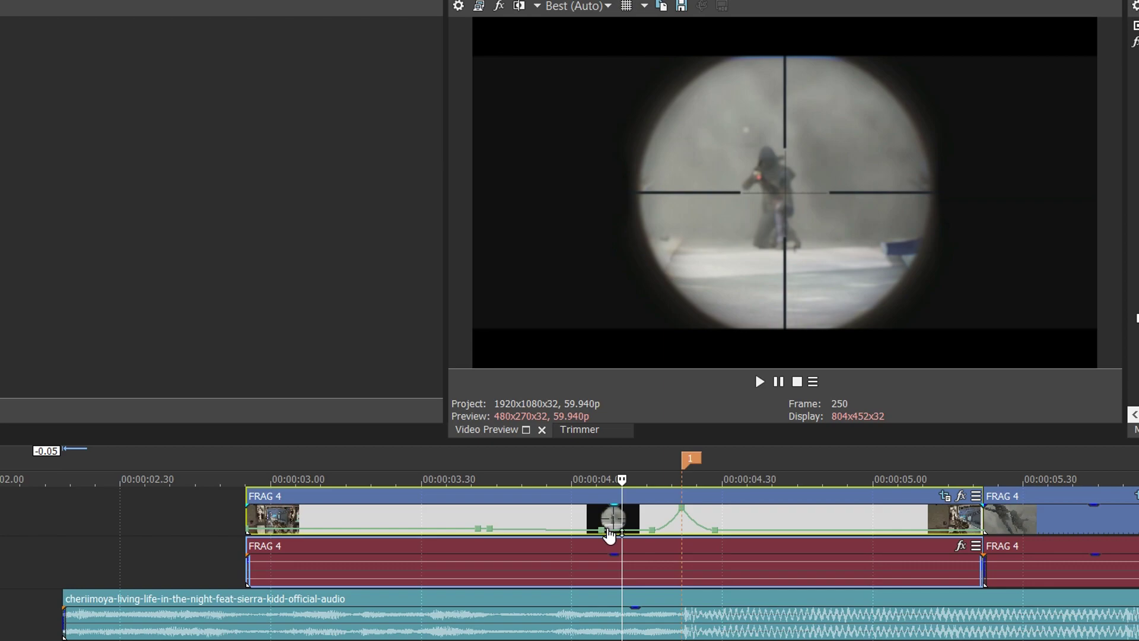
drag(682, 518, 682, 532)
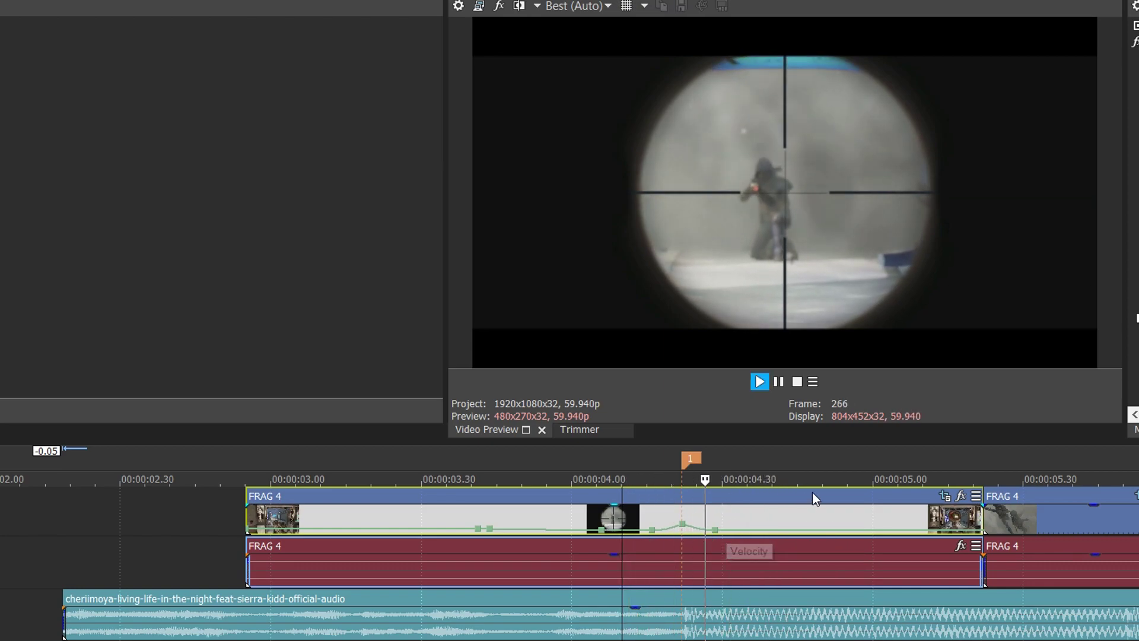
key(space)
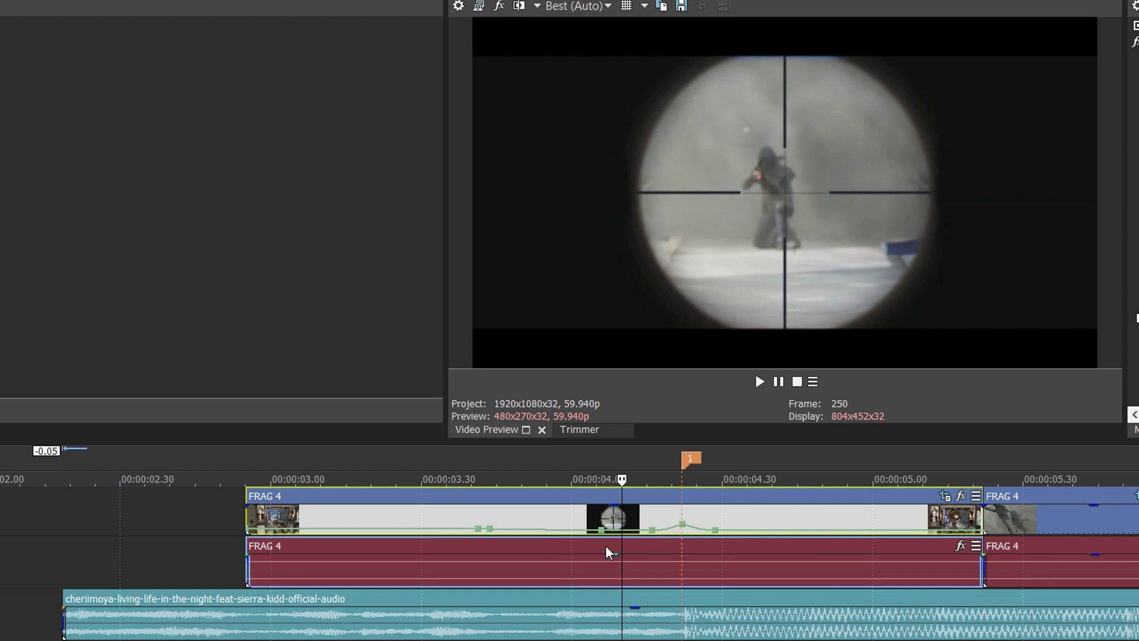
drag(684, 527, 684, 515)
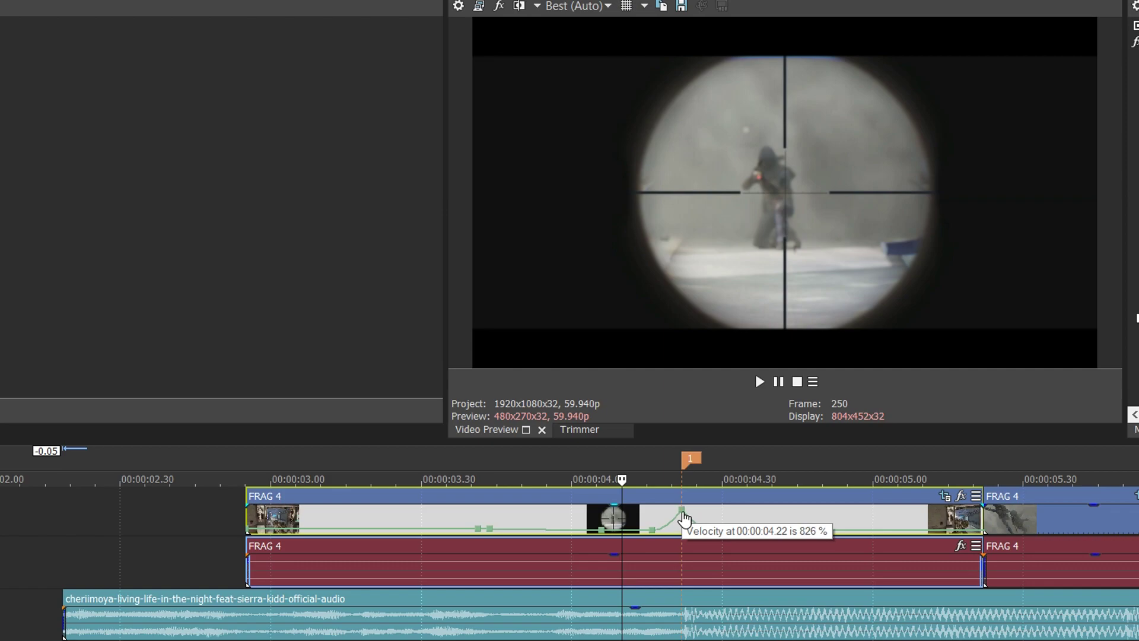
key(space)
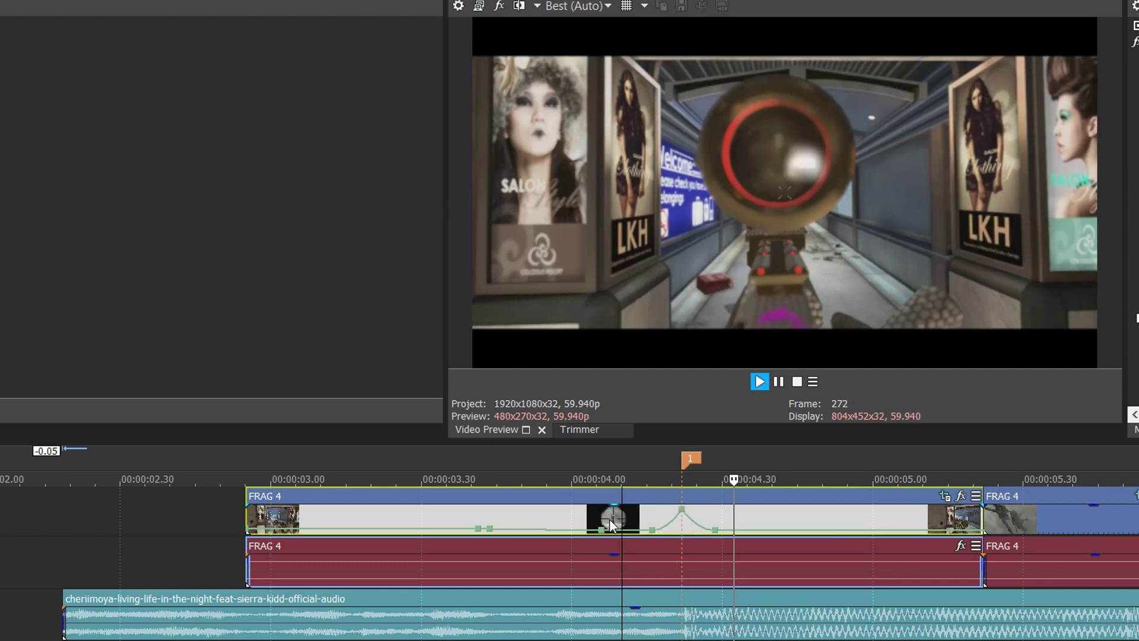
key(space)
key(space)
key(space)
key(space)
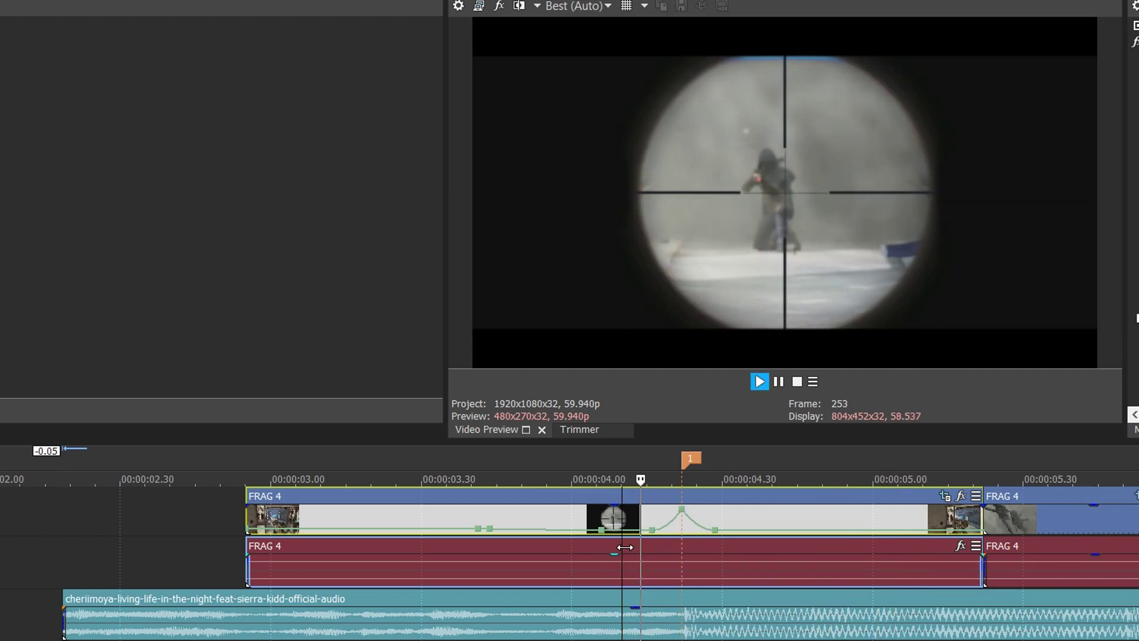
key(space)
key(space)
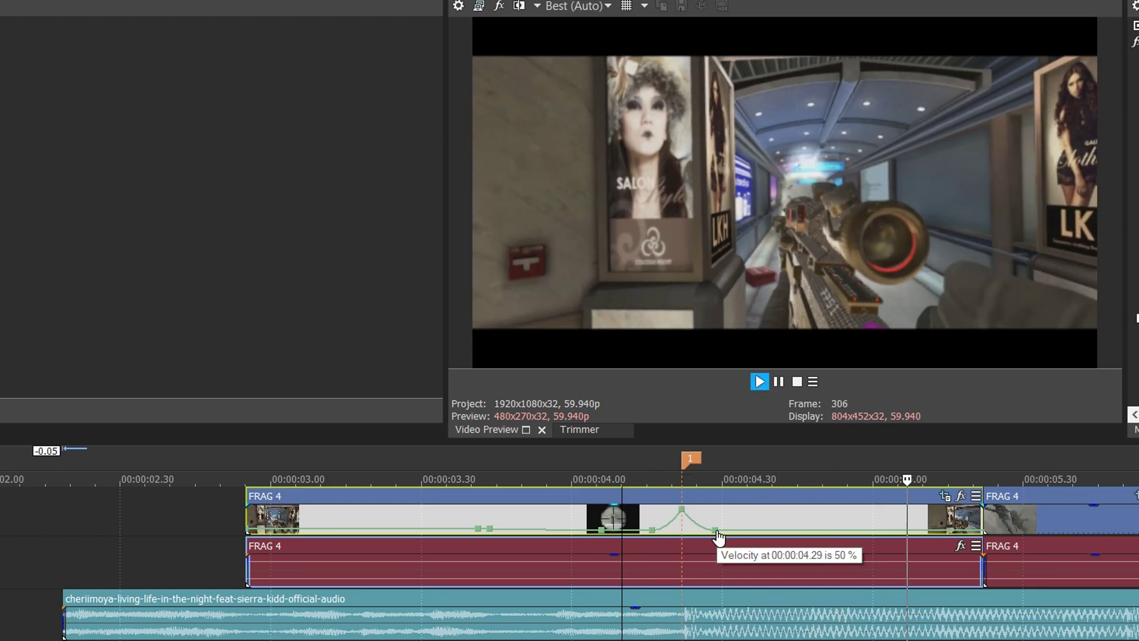
key(space)
key(space)
key(space)
key(space)
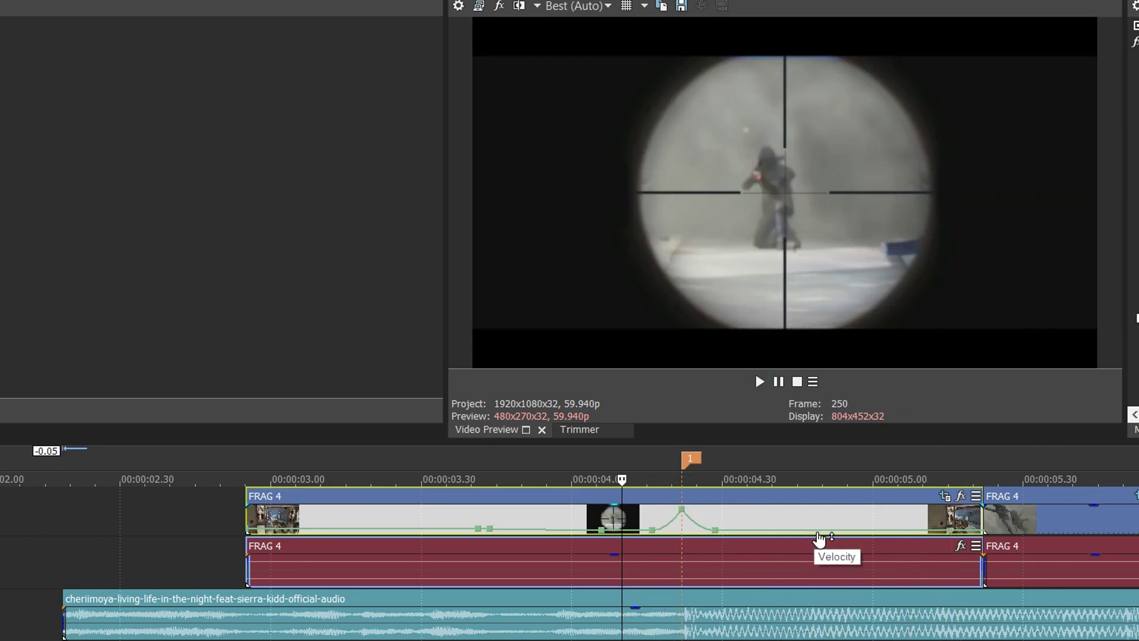
key(space)
click(446, 635)
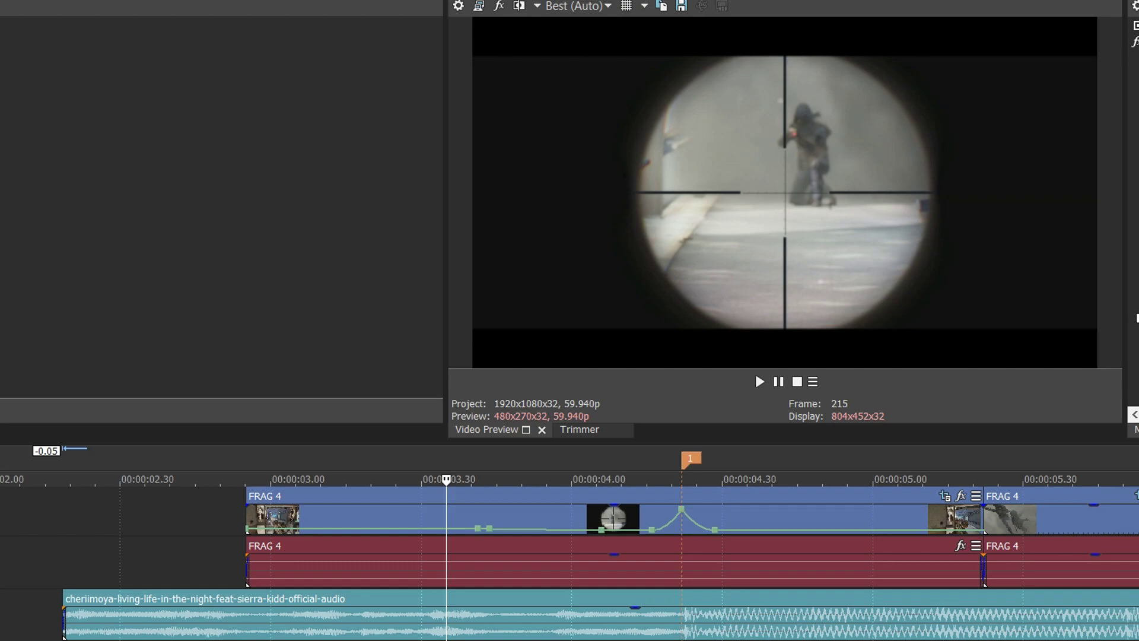
key(space)
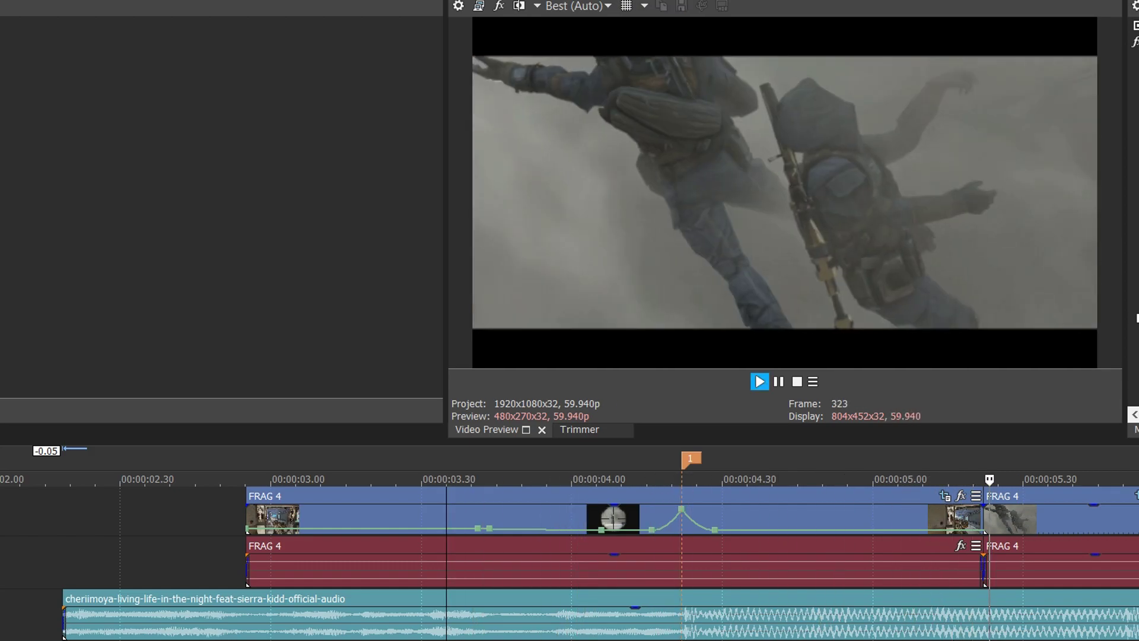
key(space)
key(space)
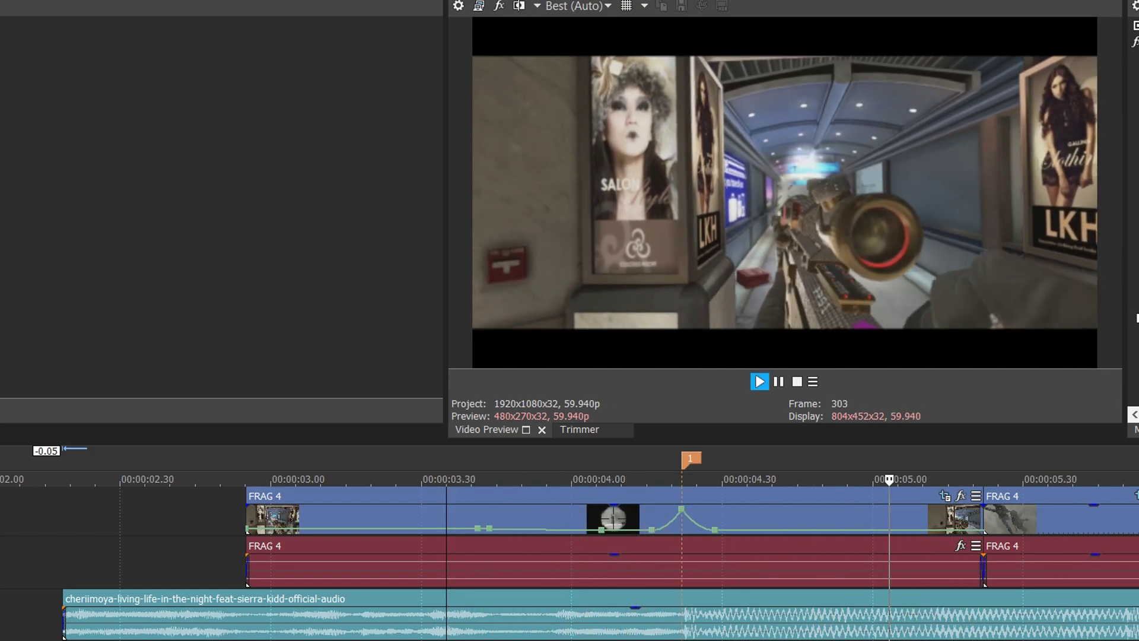
key(space)
click(703, 515)
drag(715, 530, 734, 529)
click(552, 630)
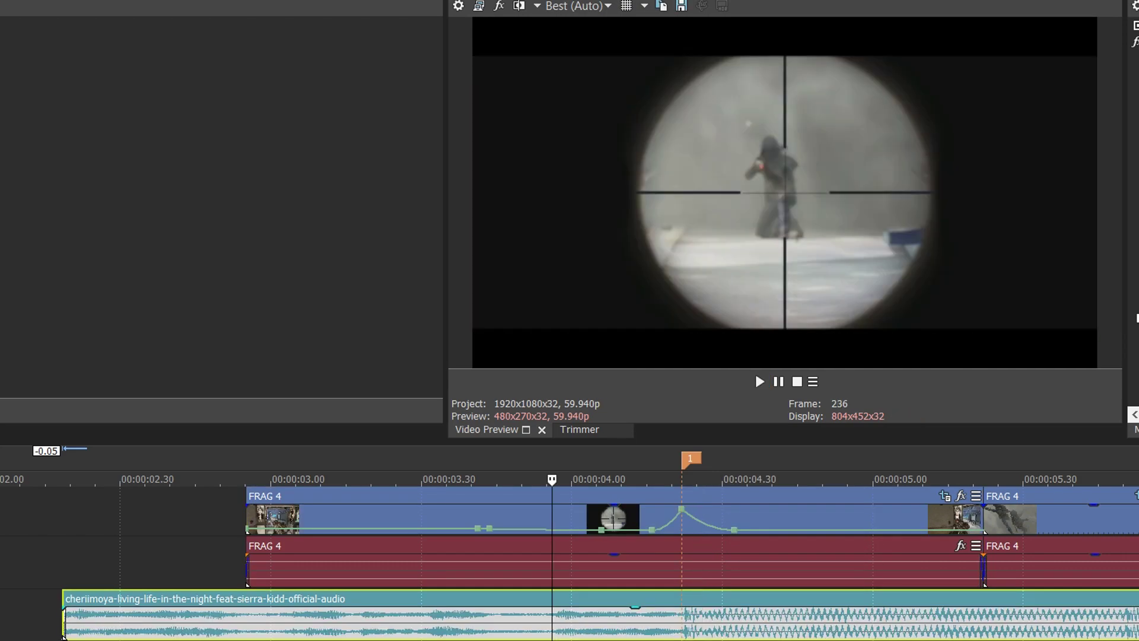
key(space)
key(space)
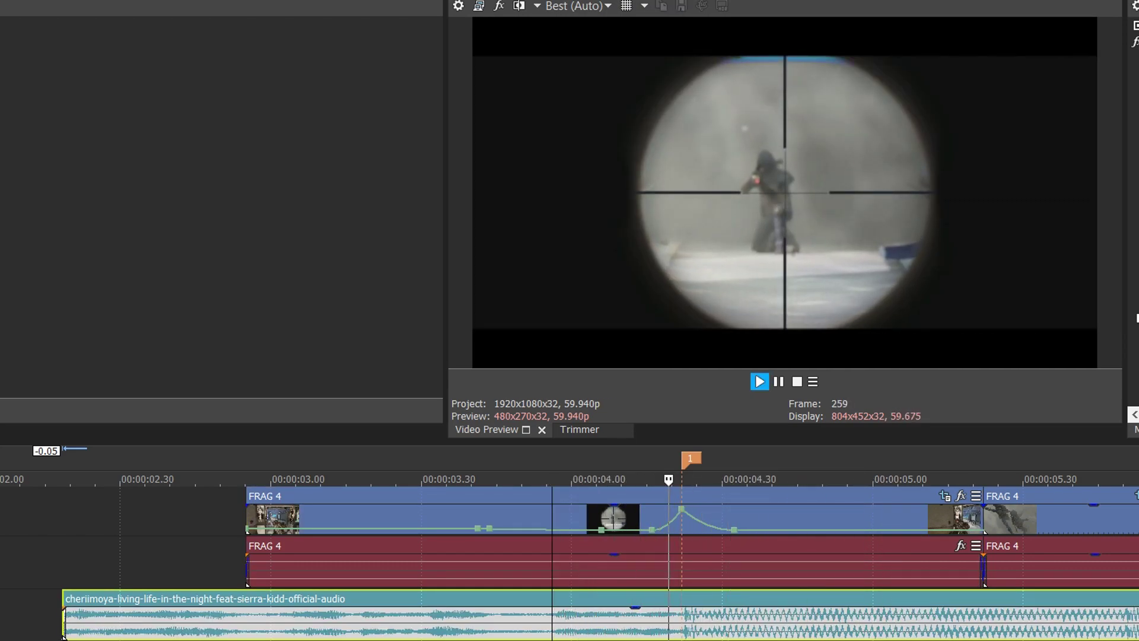
key(space)
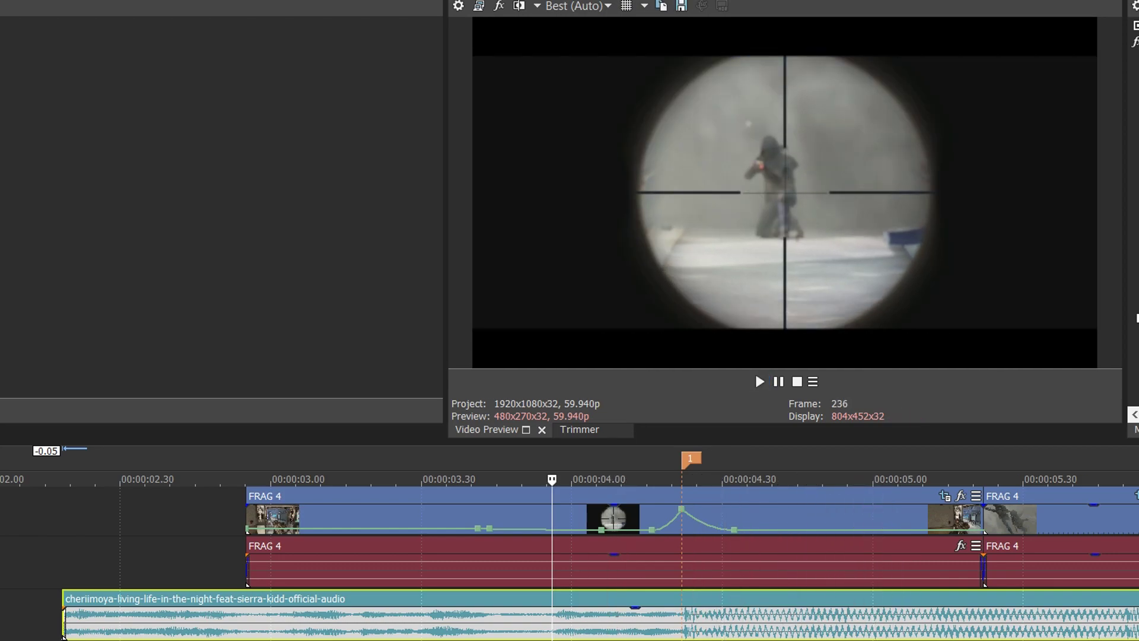
key(space)
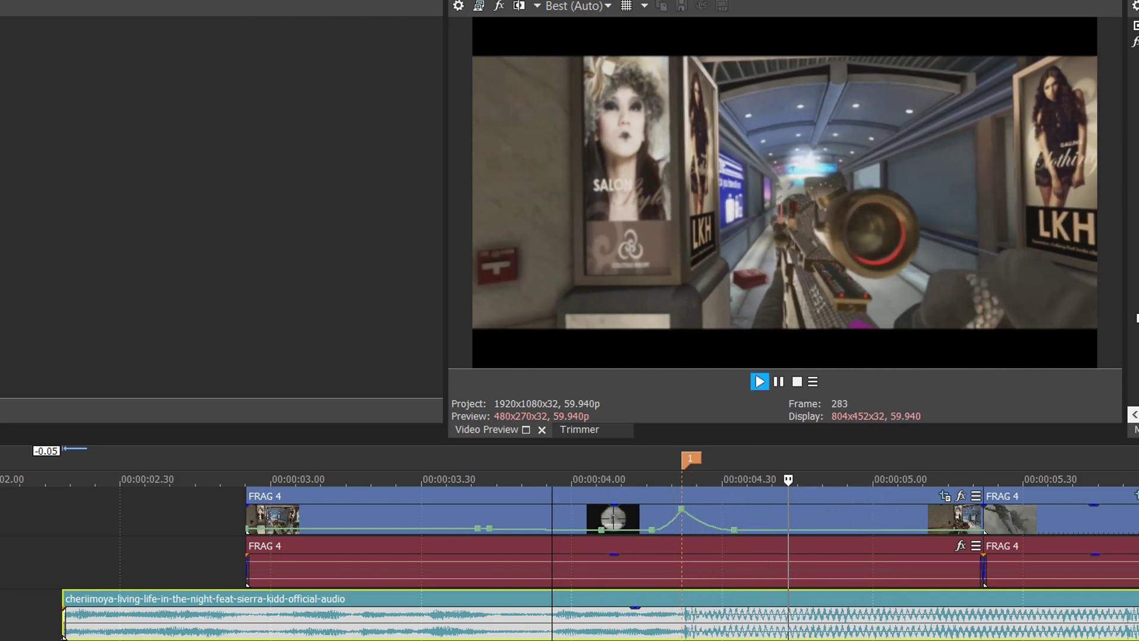
key(space)
key(space)
key(space)
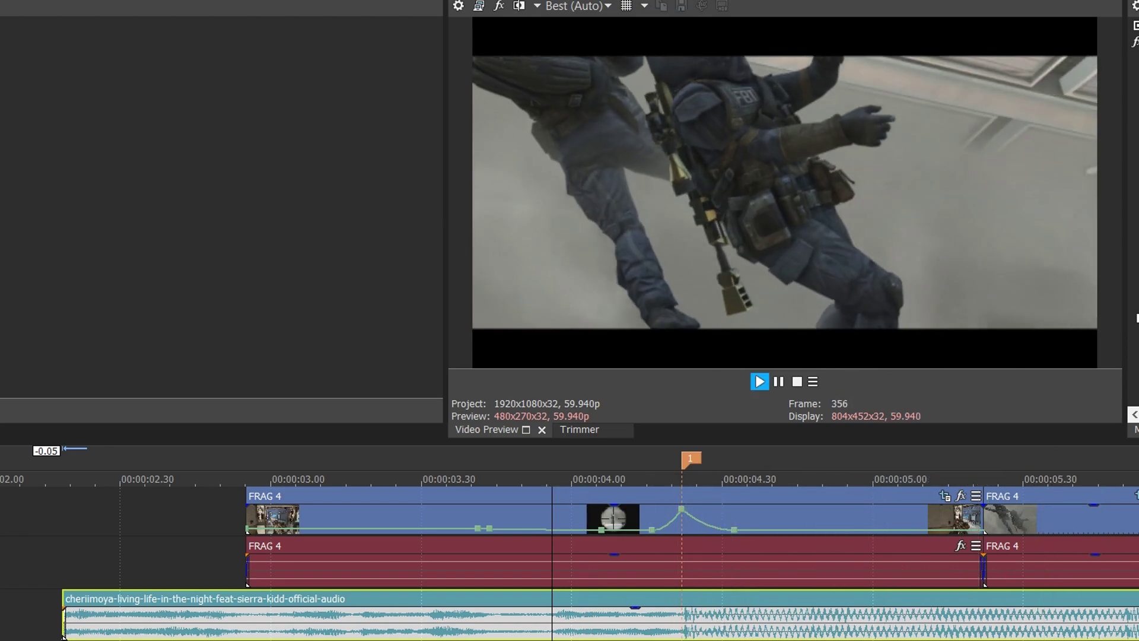
key(space)
key(space)
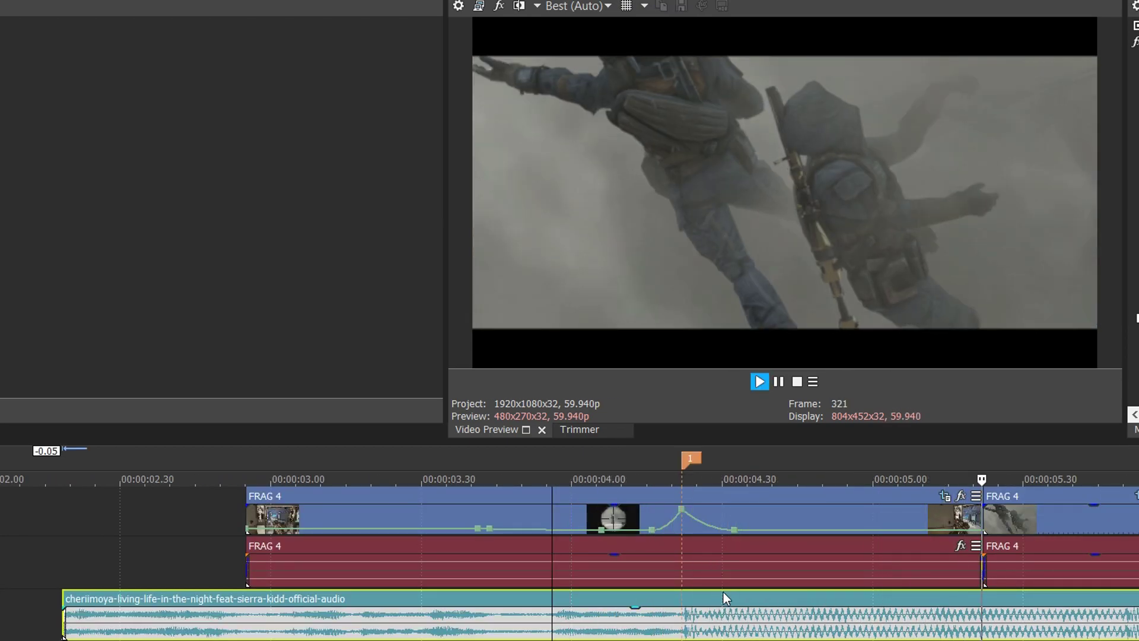
key(space)
scroll(827, 518, down, 2)
key(space)
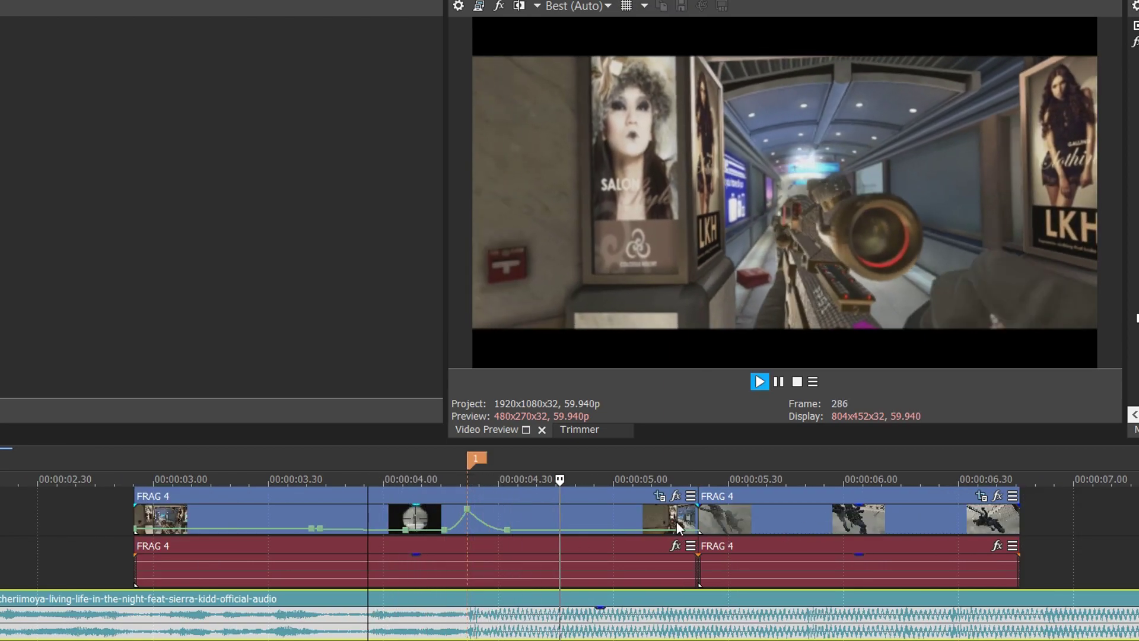
Play through the end of the first FRAG 4 clip to find where it should end
click(632, 518)
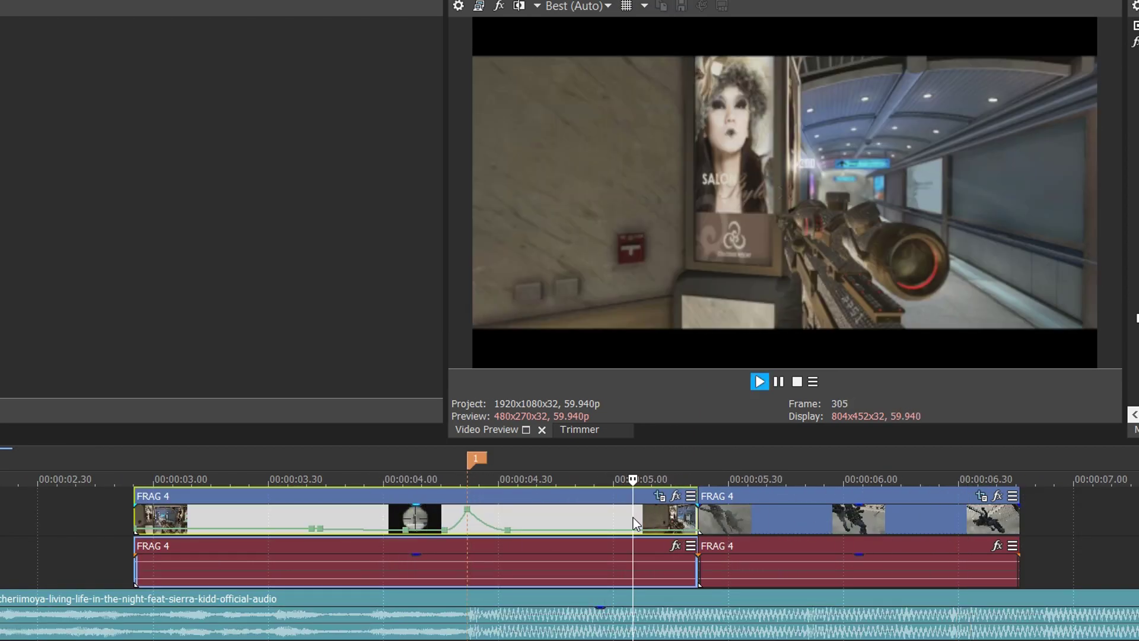
key(space)
key(space)
key(space)
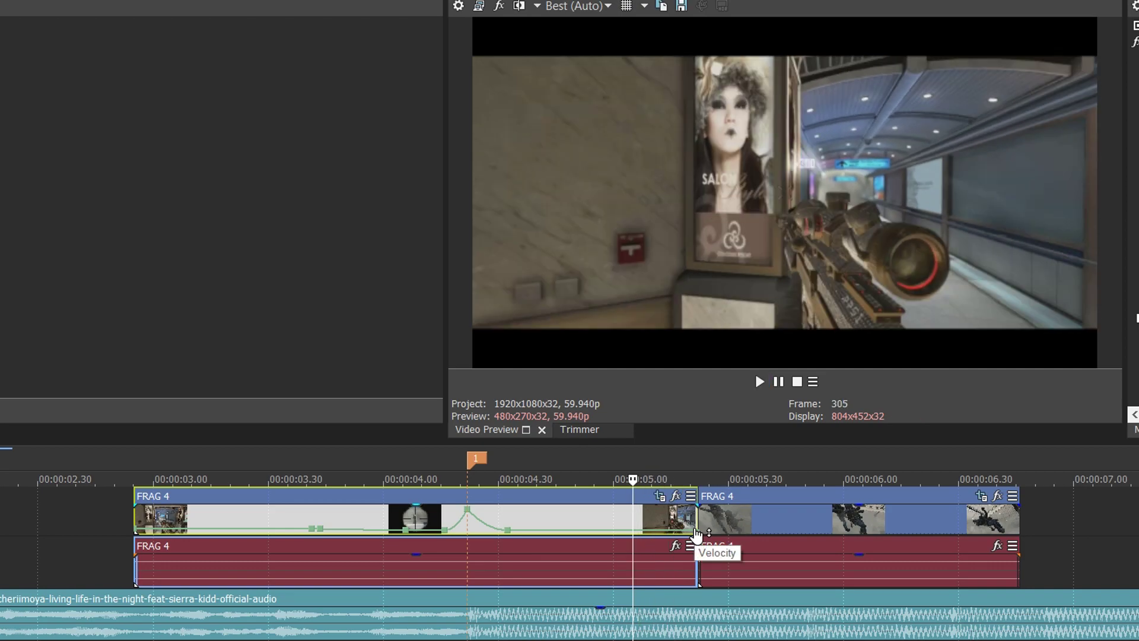
click(536, 513)
key(space)
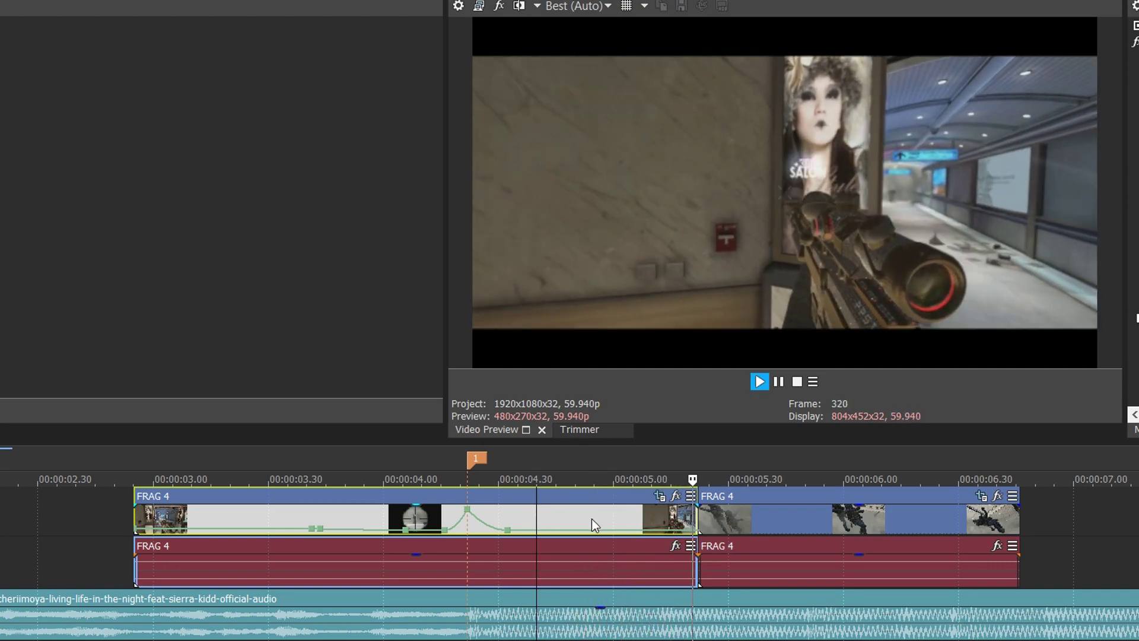
key(space)
click(624, 515)
key(space)
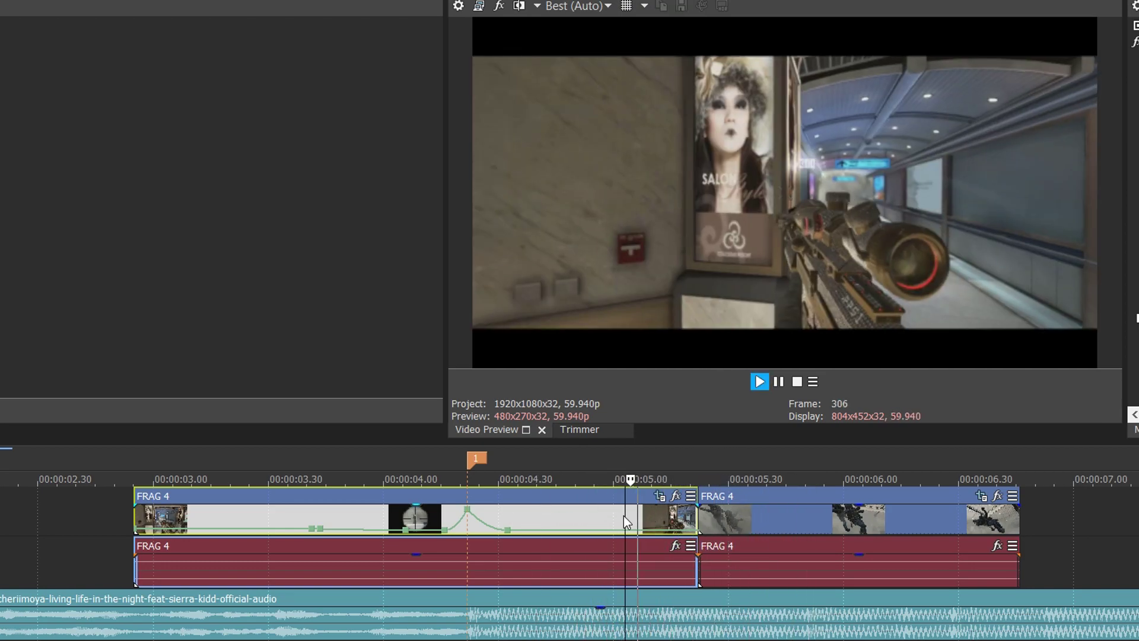
Split the first clip right after the kill, delete the leftover, and butt the second clip against it
key(space)
key(space)
key(space)
click(653, 579)
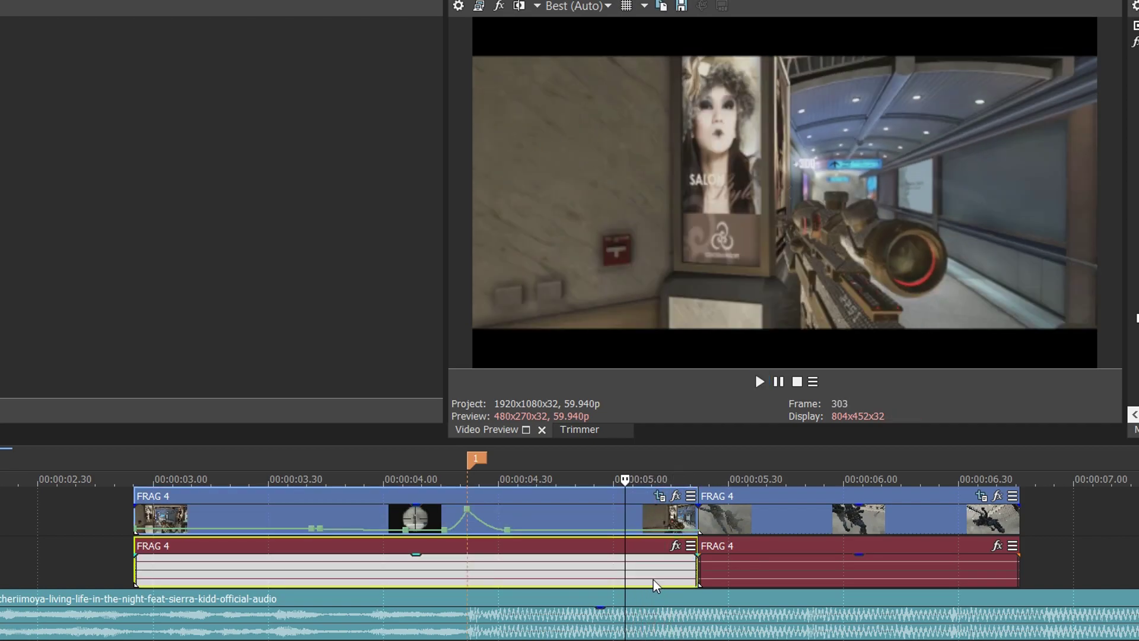
key(space)
key(space)
click(660, 578)
key(space)
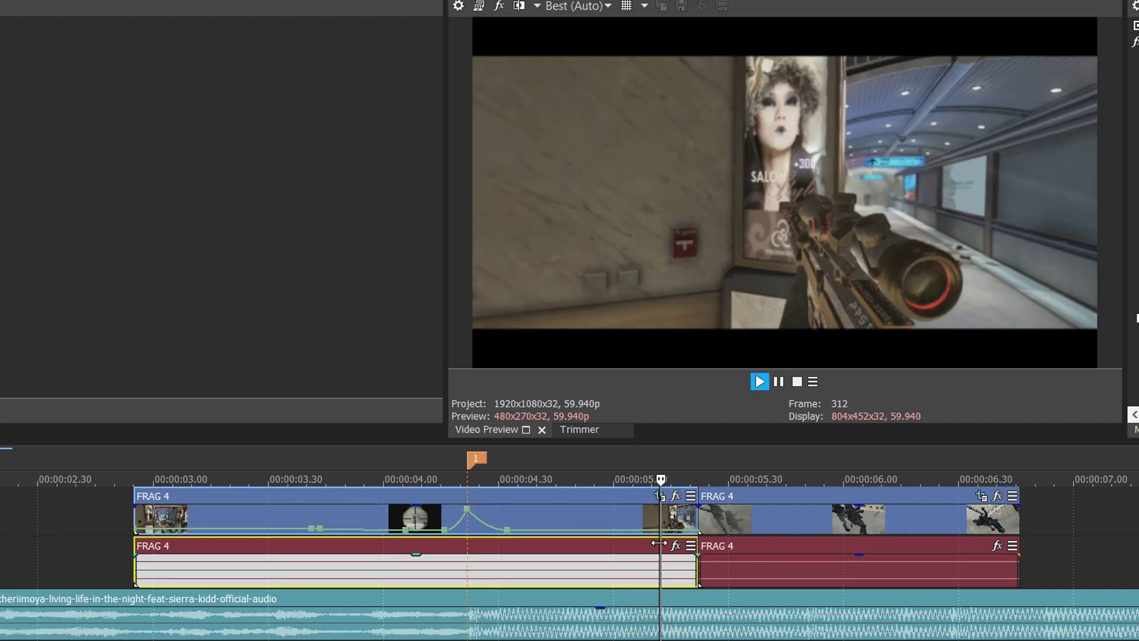
key(space)
key(s)
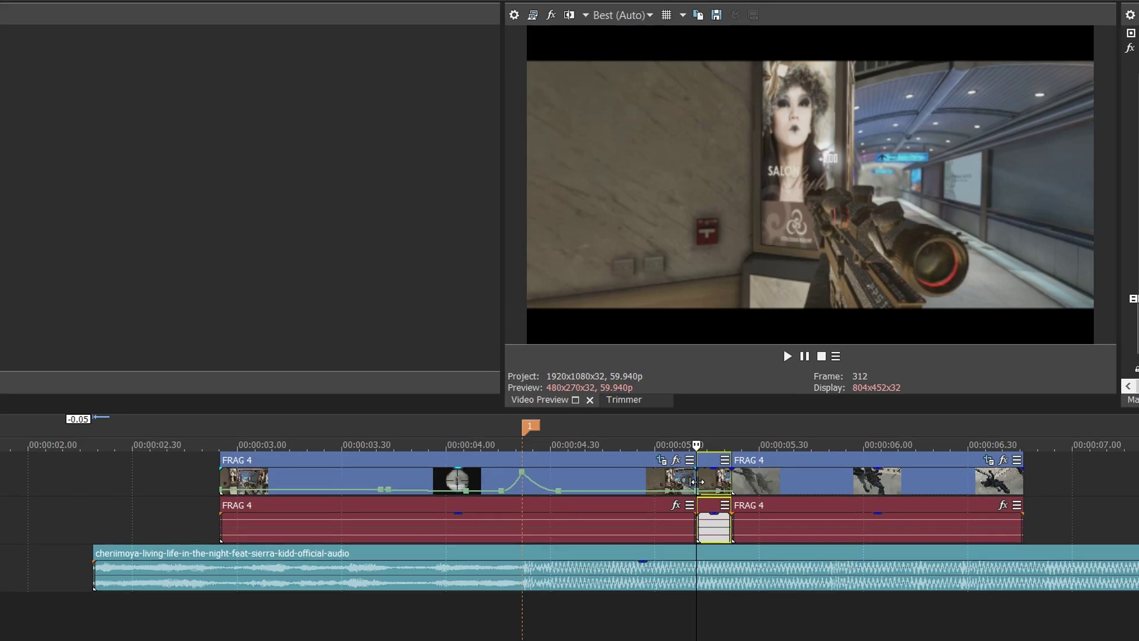
key(Delete)
drag(729, 525, 693, 526)
drag(813, 390, 810, 390)
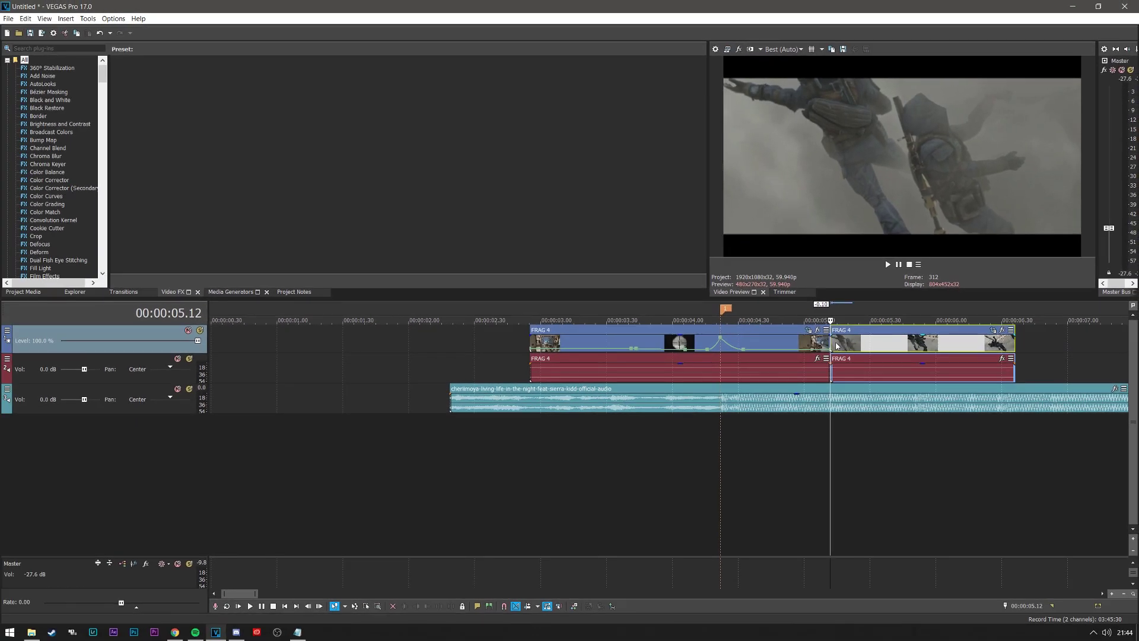
Add a velocity envelope to the second FRAG 4 clip and place the edit point at the 5.12 cut
right_click(841, 346)
mouse_move(953, 516)
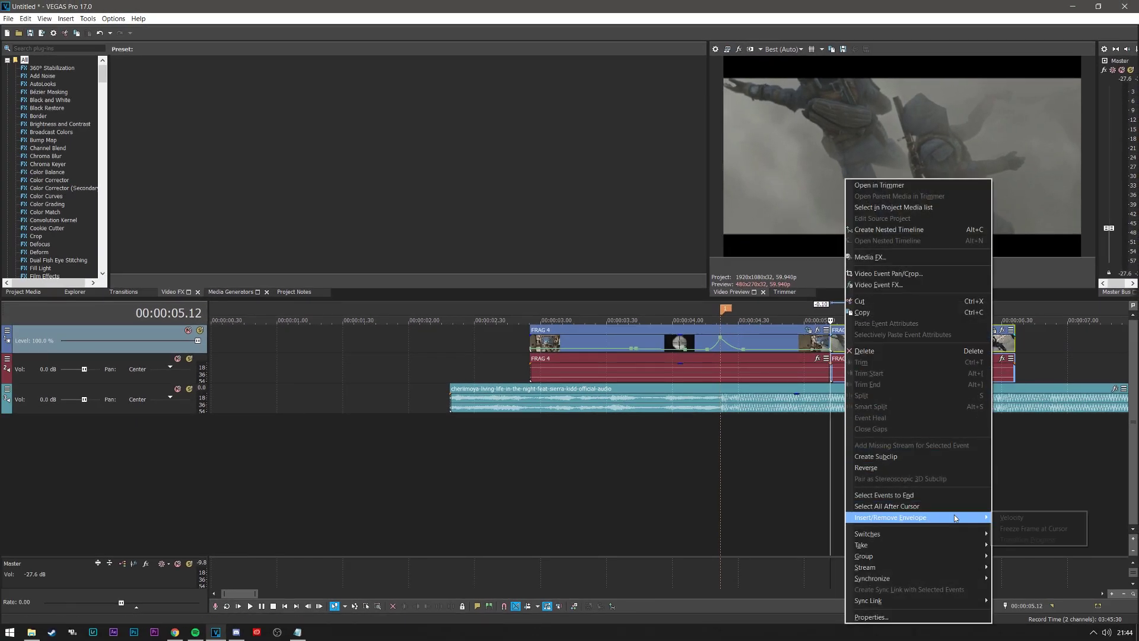
click(1015, 519)
scroll(884, 379, up, 1)
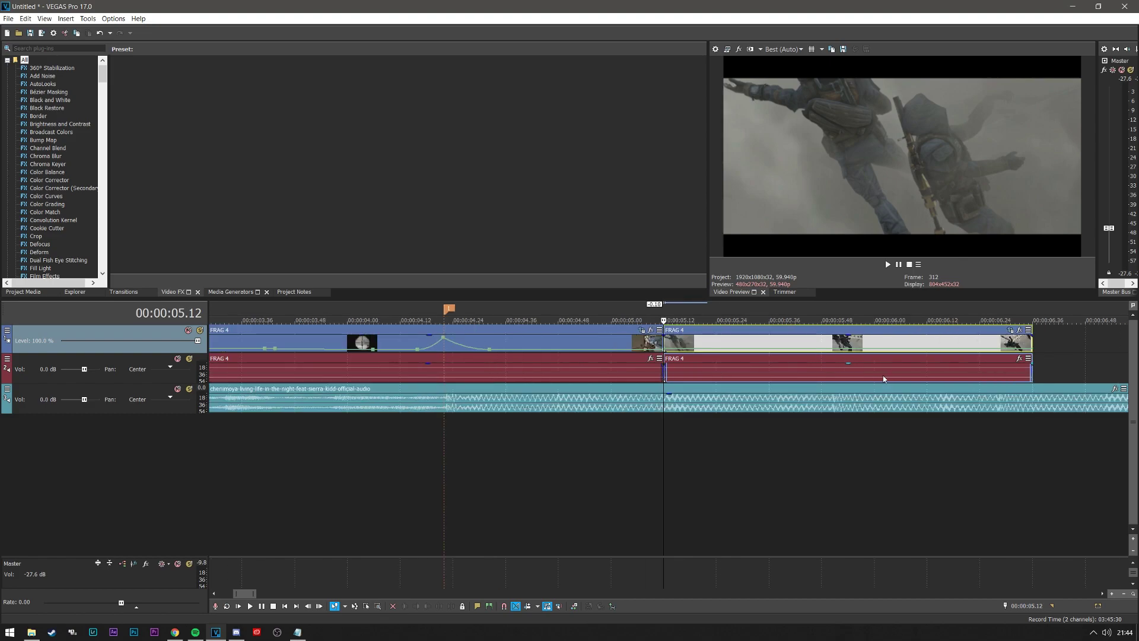
click(594, 349)
click(620, 350)
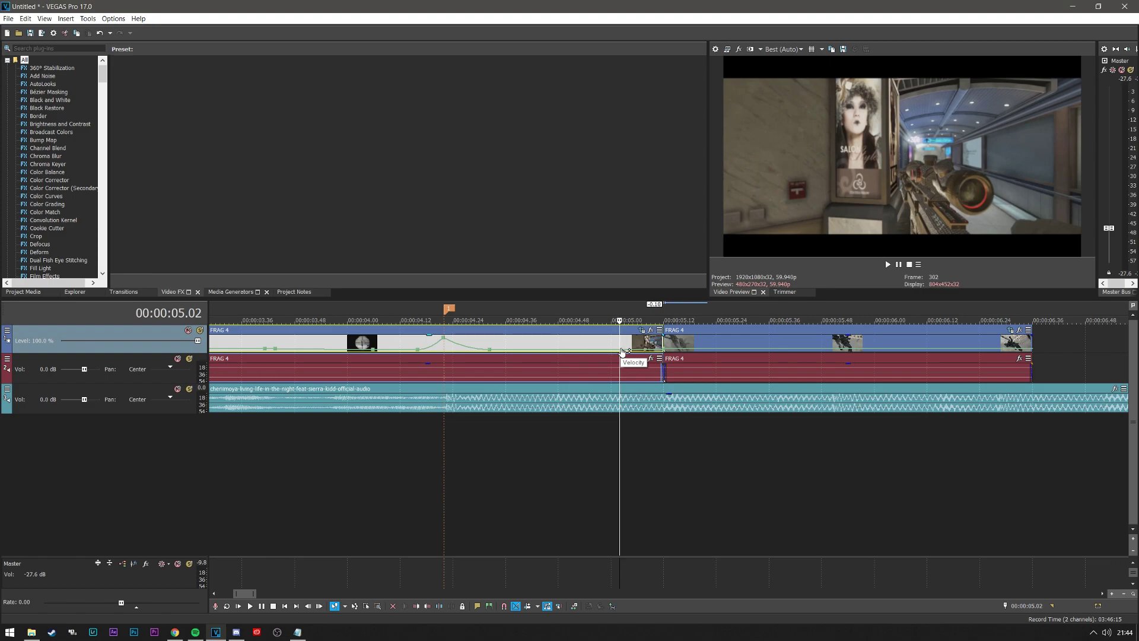
click(663, 340)
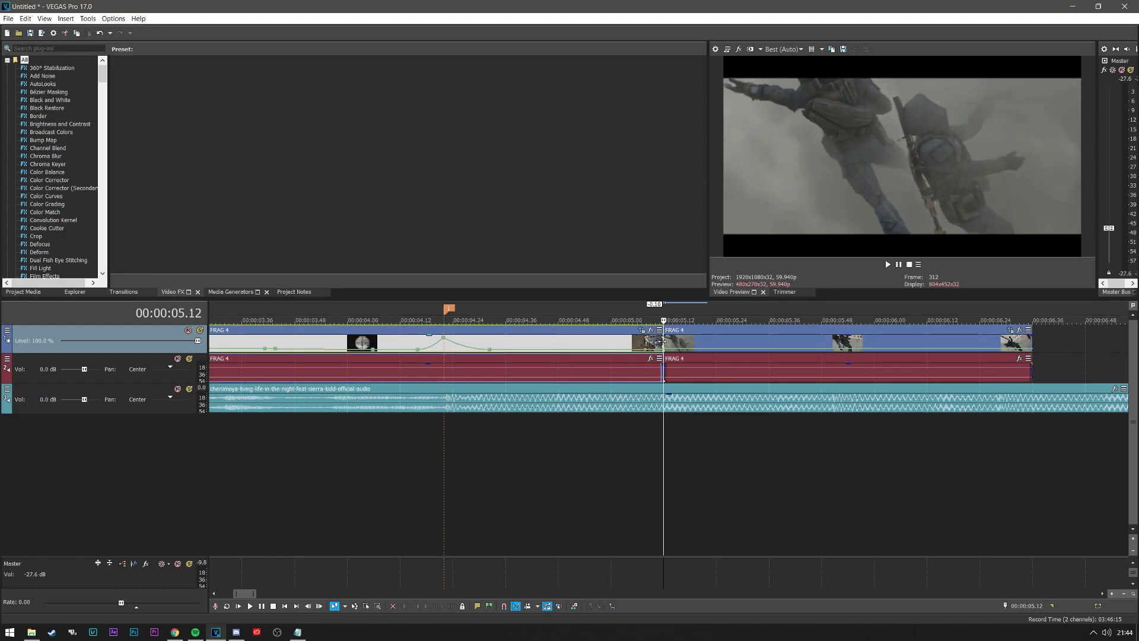
key(Left)
key(Left)
key(Left)
key(Left)
key(Left)
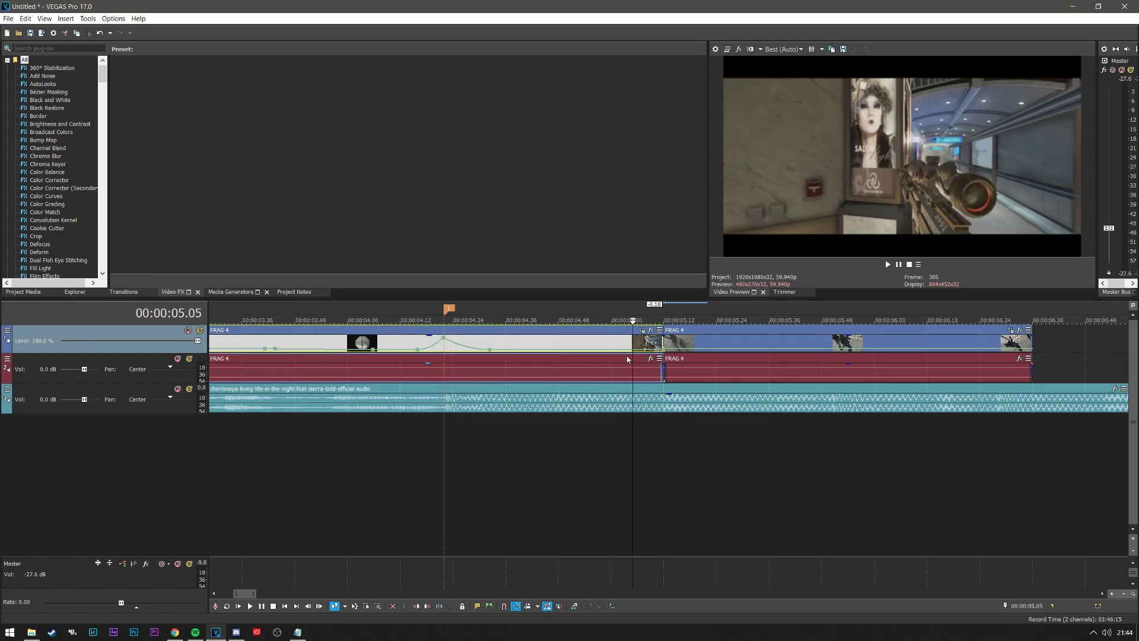
click(629, 354)
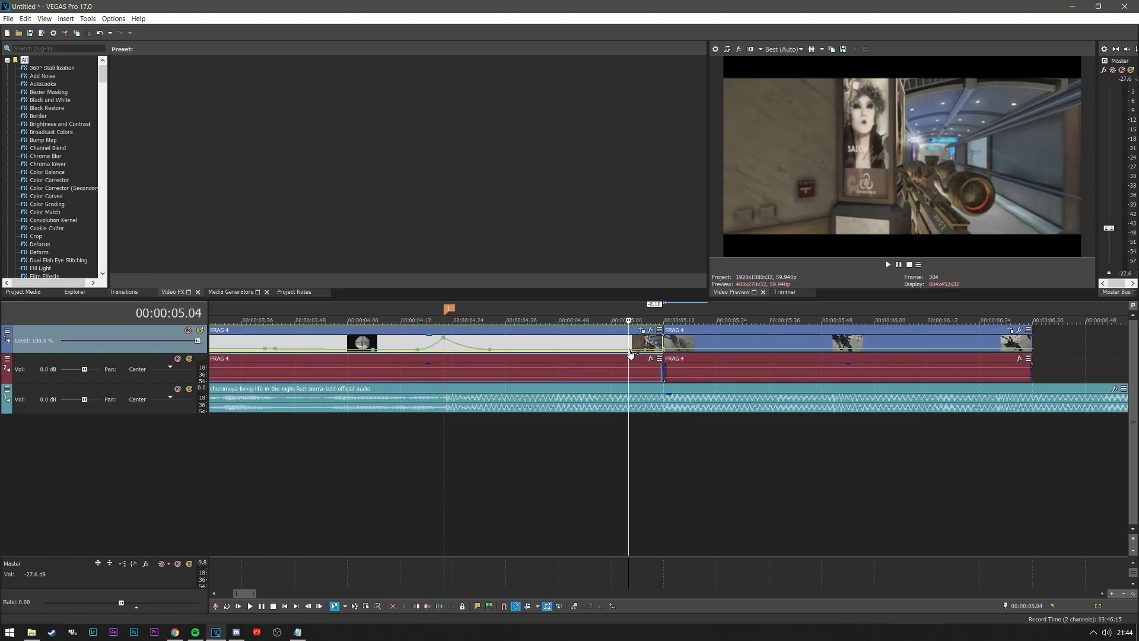
click(660, 350)
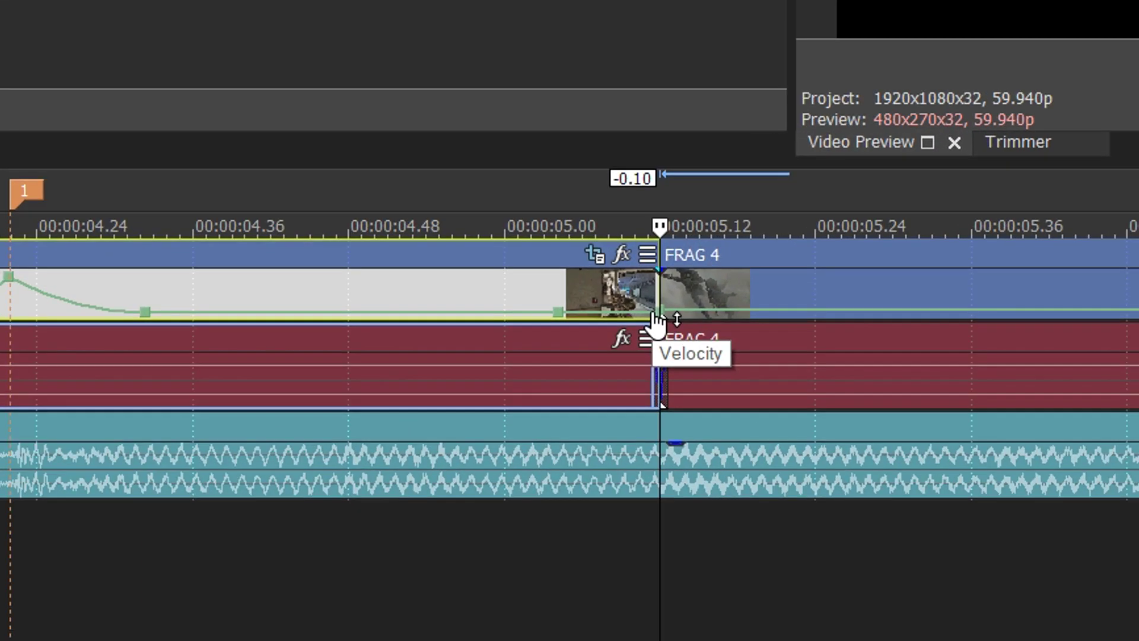
Set the cut's velocity points to 300% with slow fade curves, then lower one to about 247%
right_click(656, 324)
click(735, 364)
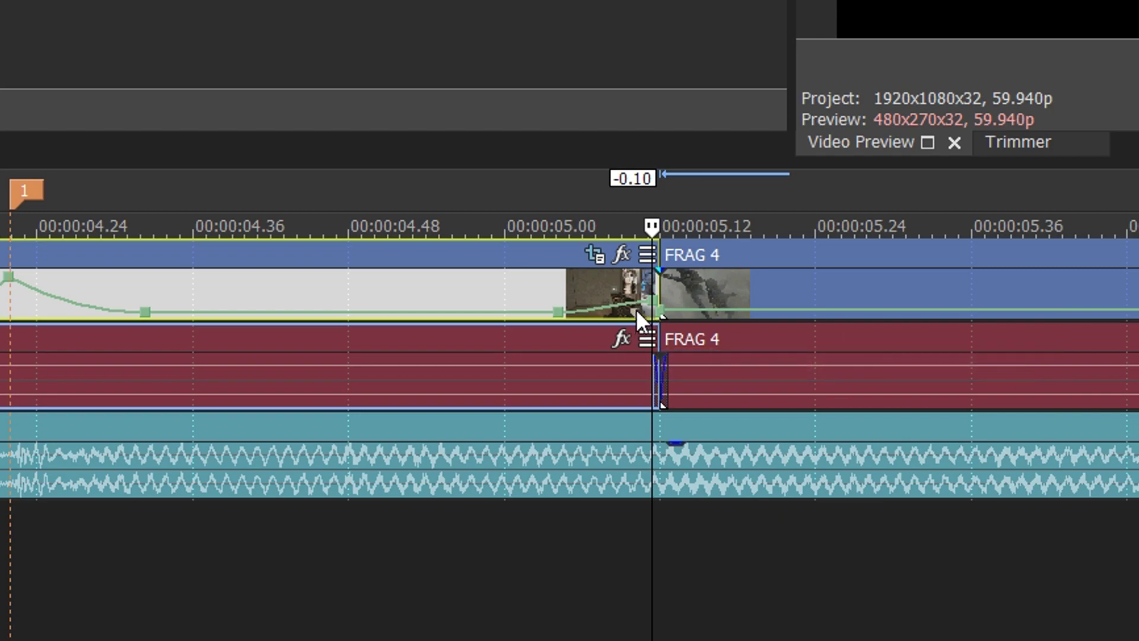
right_click(636, 309)
click(691, 431)
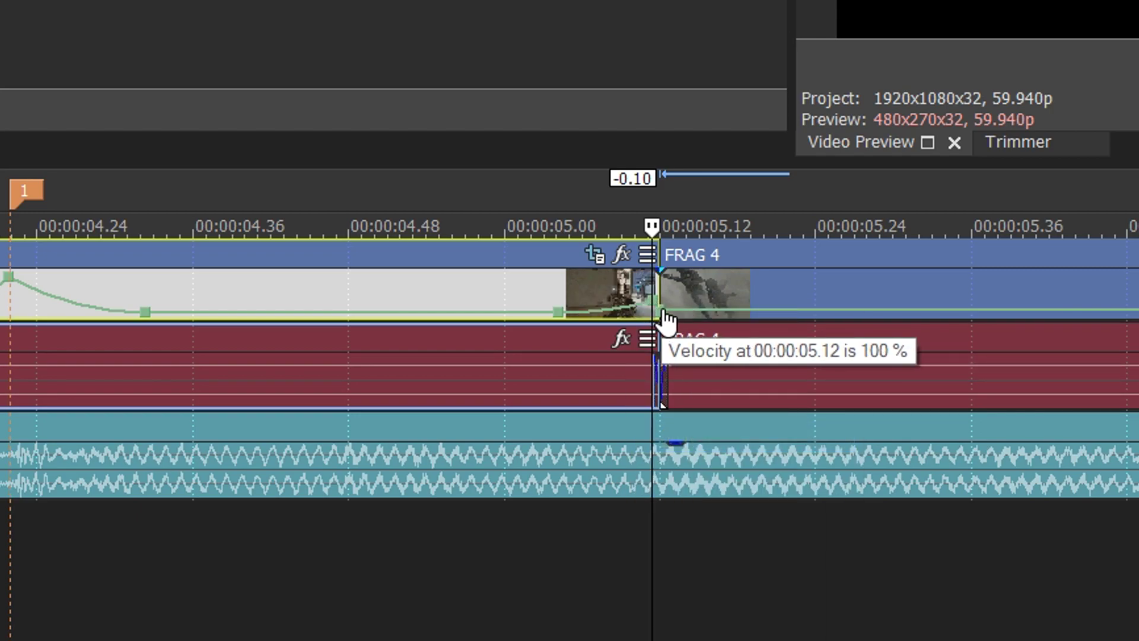
right_click(646, 307)
click(682, 442)
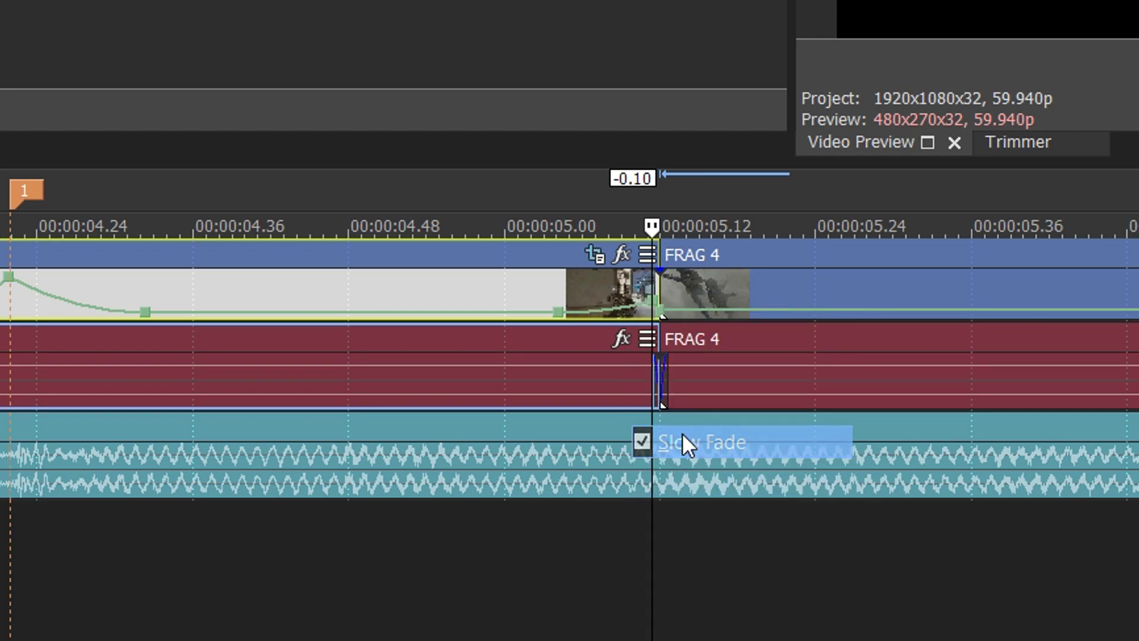
right_click(661, 308)
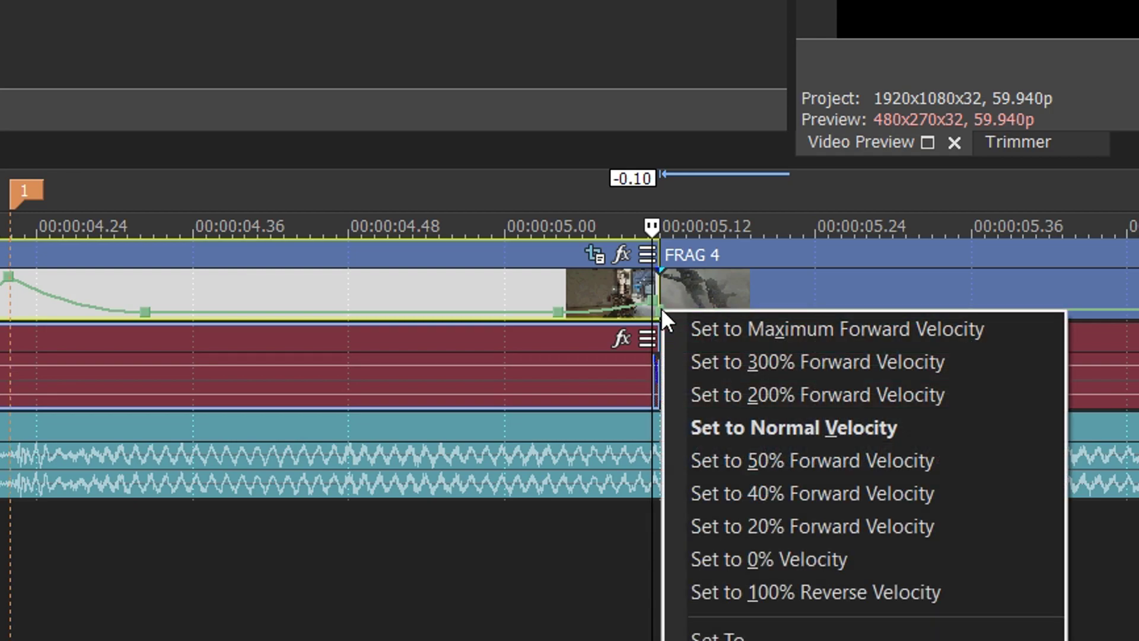
click(693, 361)
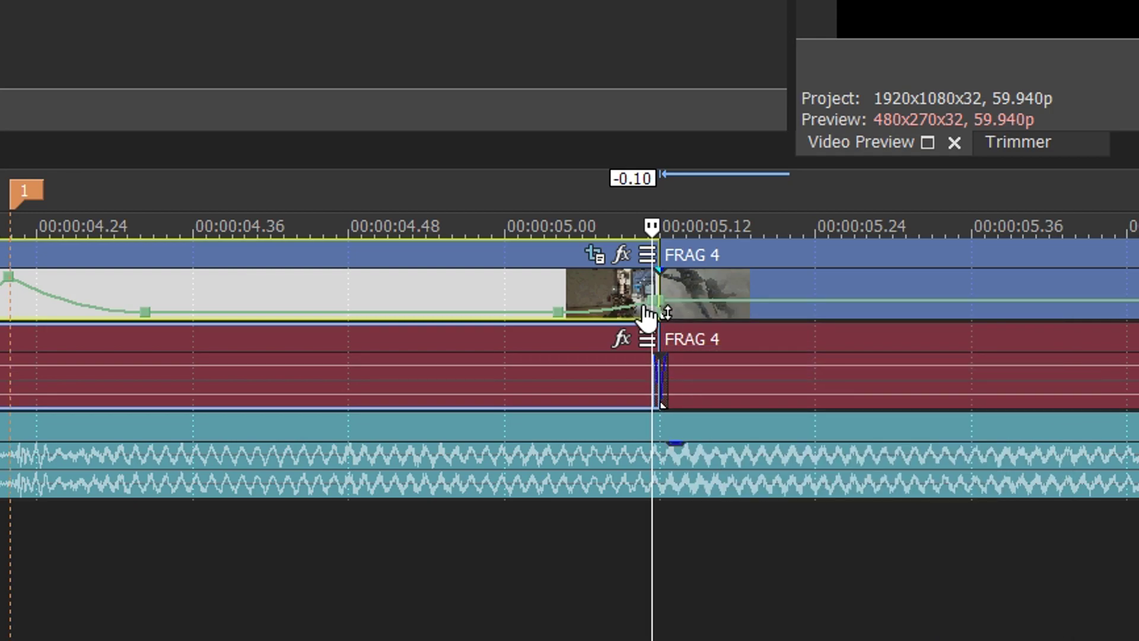
scroll(770, 318, up, 5)
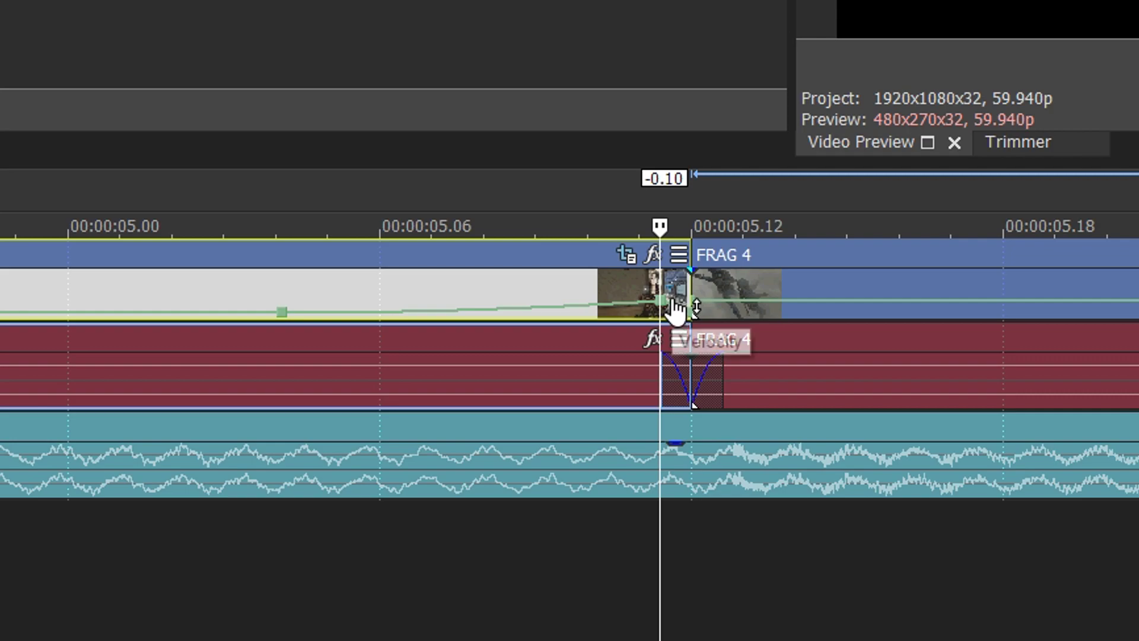
drag(682, 306, 690, 308)
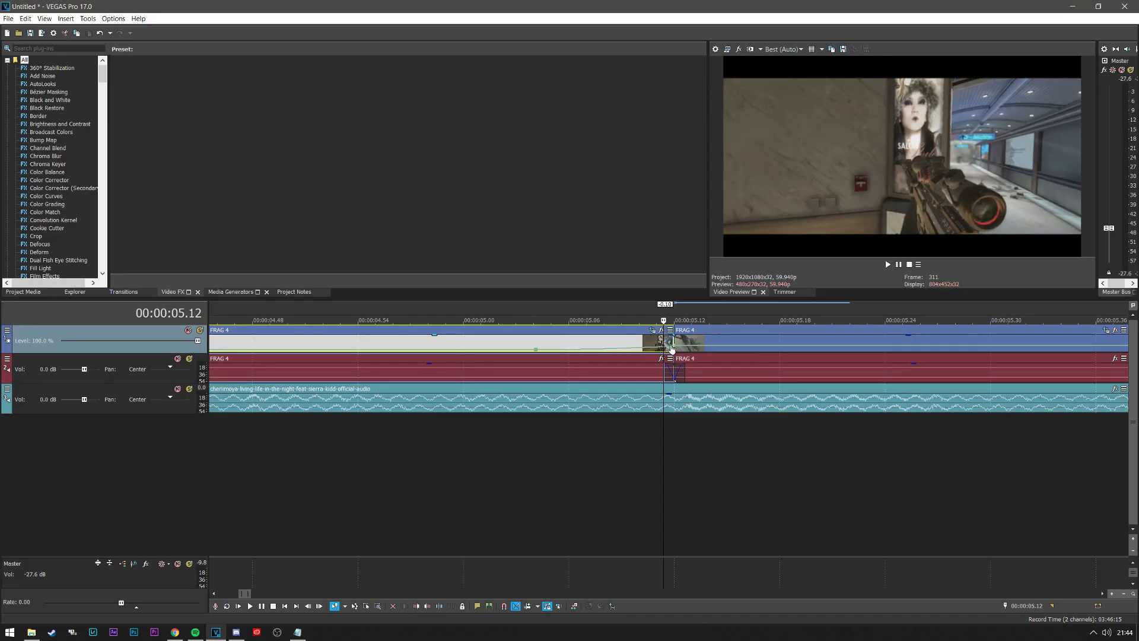
Reset the envelope point to 300% forward velocity and play the new speed ramp
right_click(671, 349)
click(691, 361)
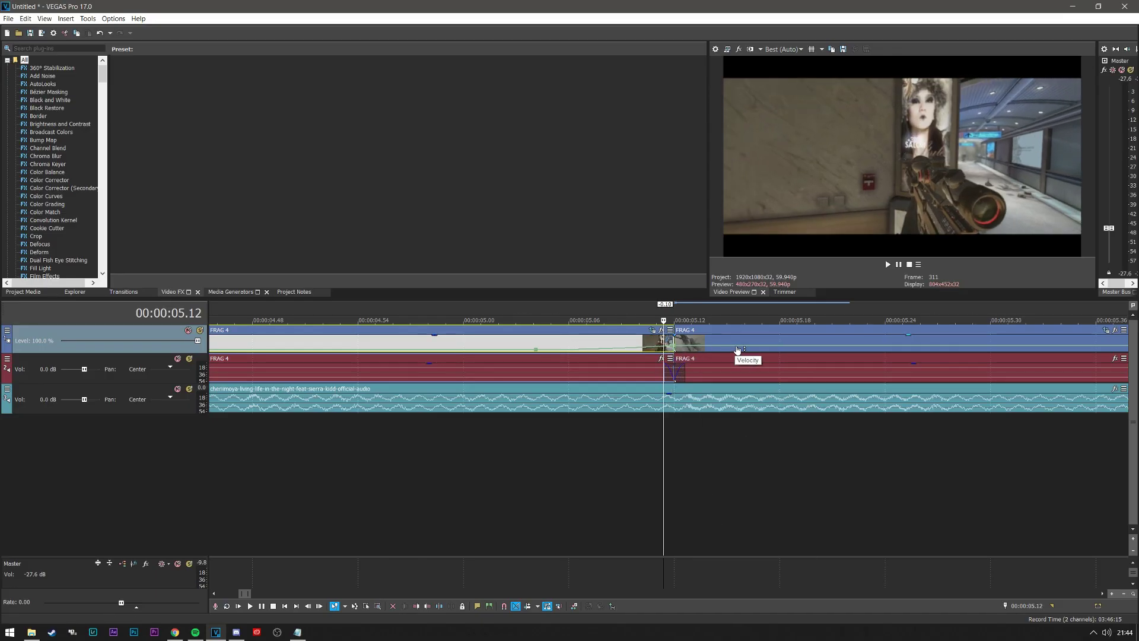
click(681, 343)
key(space)
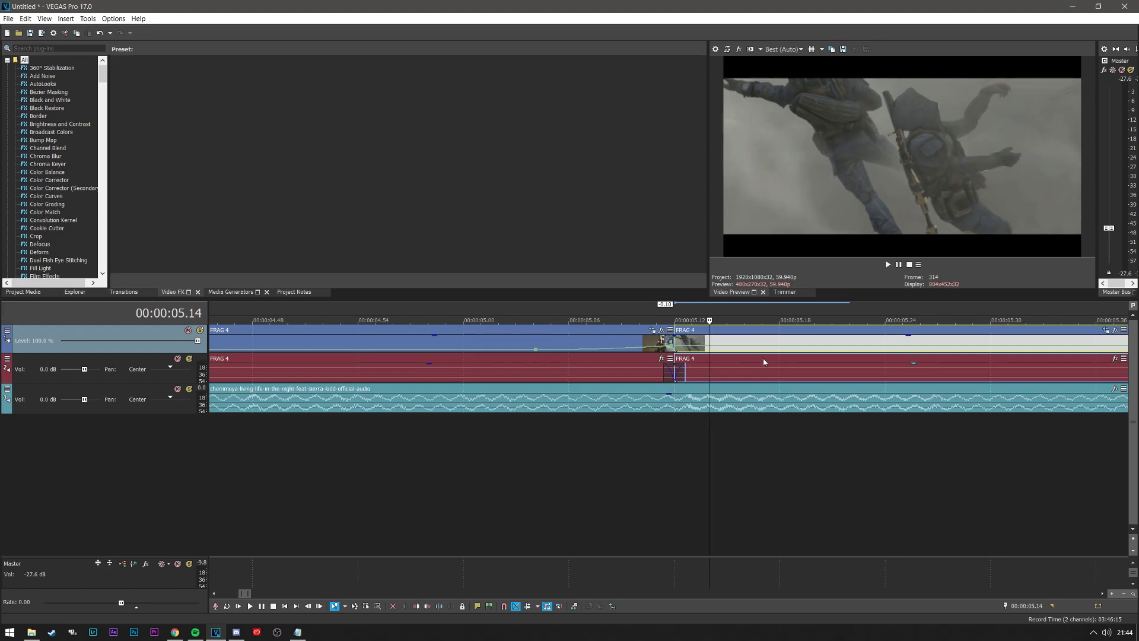
Drop the transition velocity point on the second FRAG 4 clip to about 50% with a fast fade
right_click(817, 348)
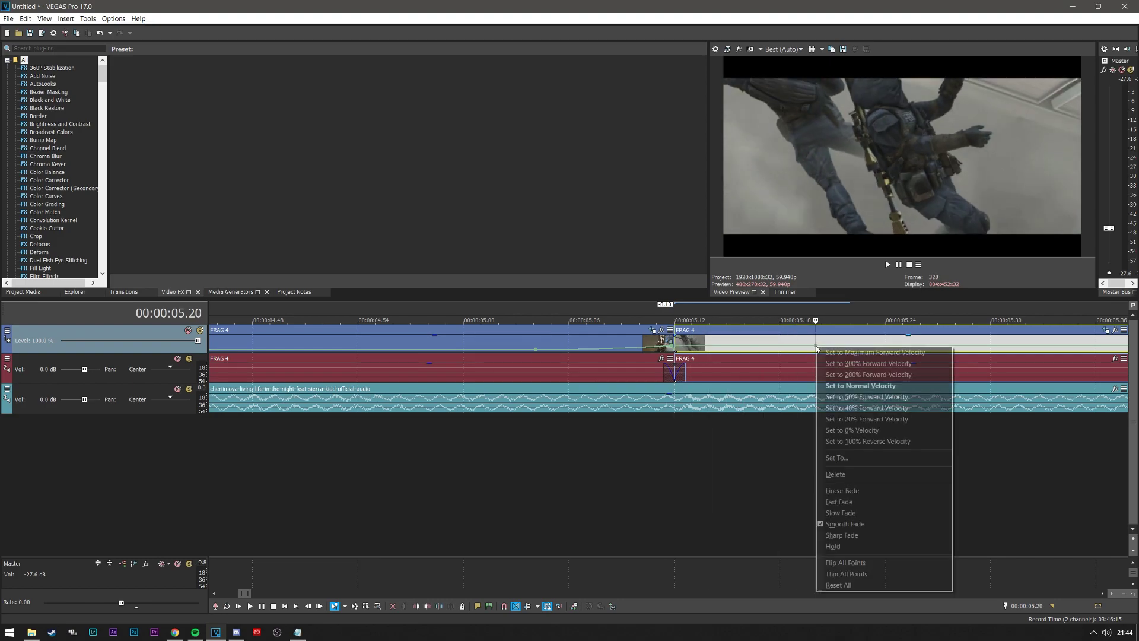
click(850, 396)
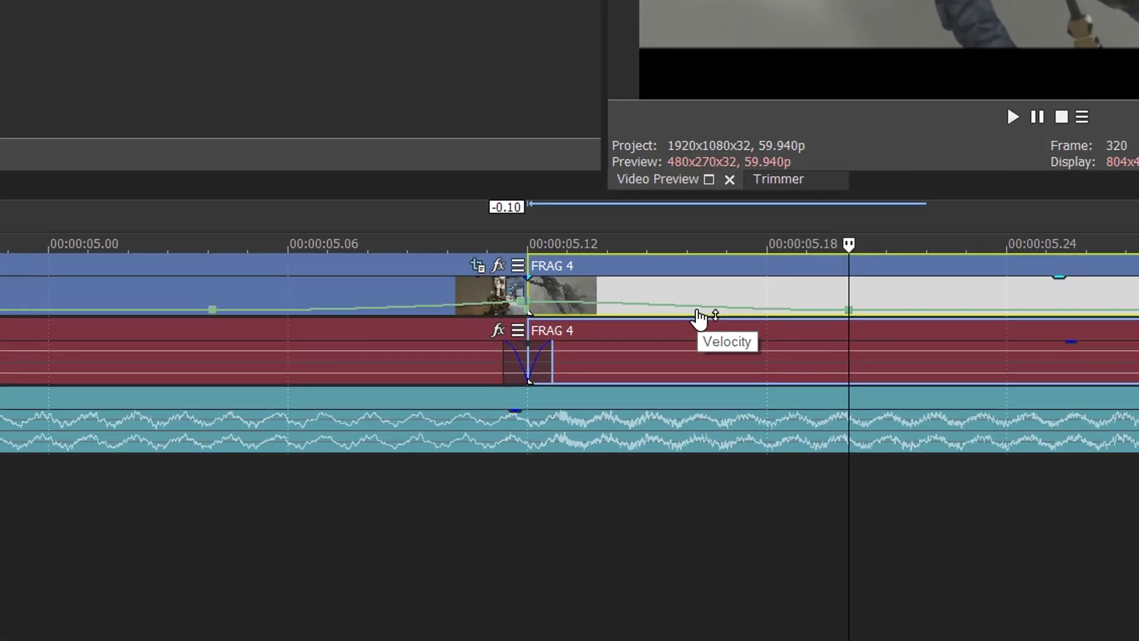
right_click(727, 347)
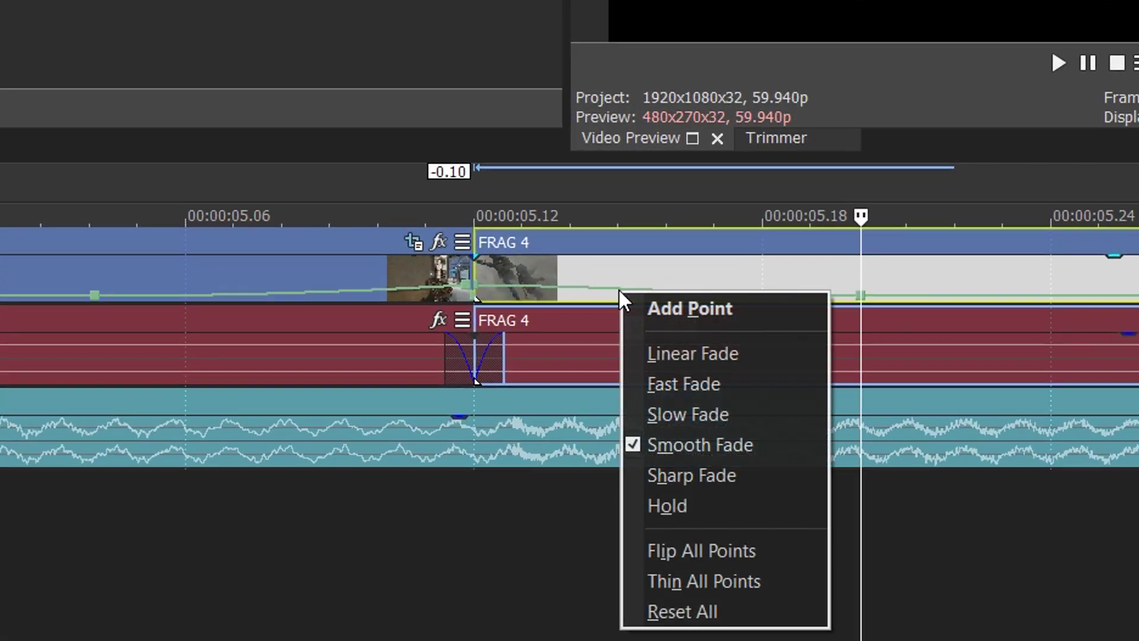
click(664, 383)
scroll(414, 322, down, 5)
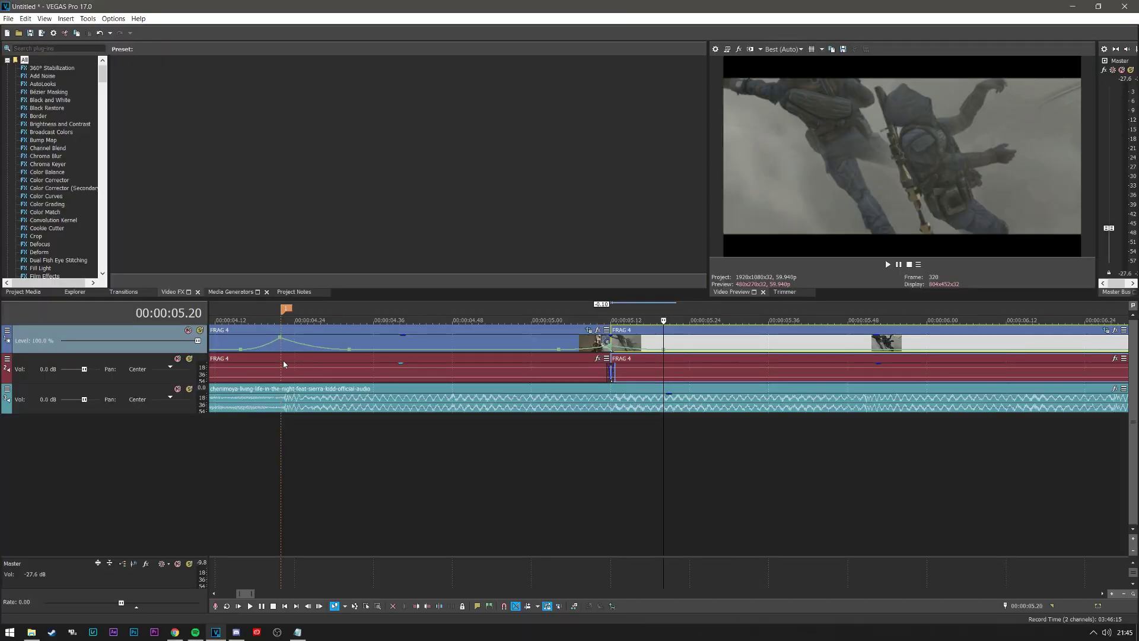
Play back the transition from 00:00:05.00, just before the cut
click(532, 352)
scroll(533, 352, down, 3)
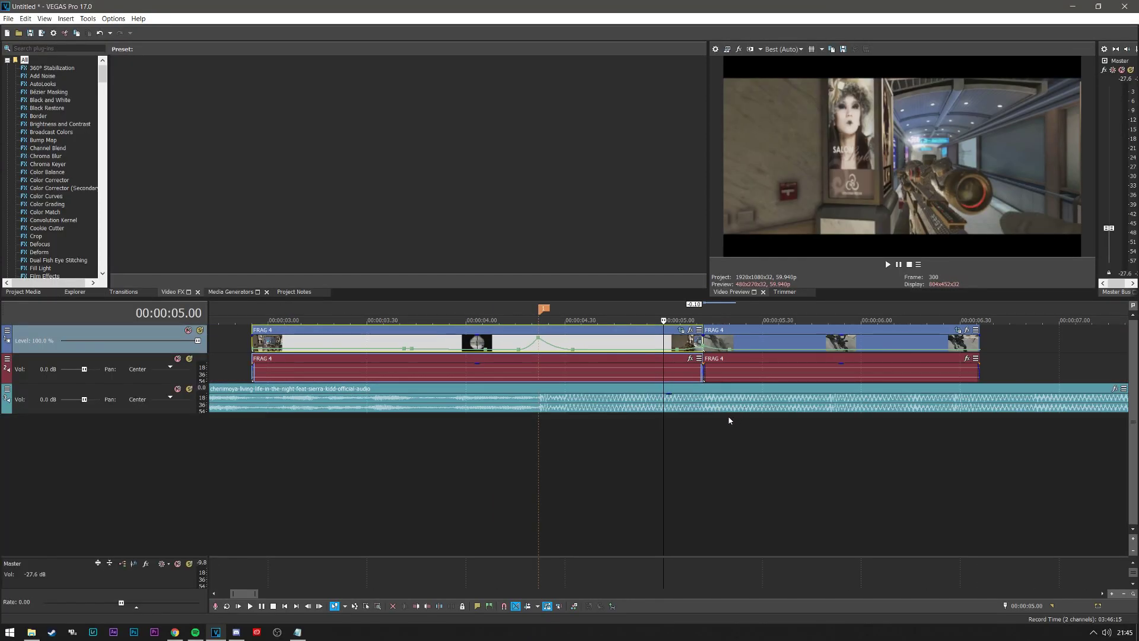
key(space)
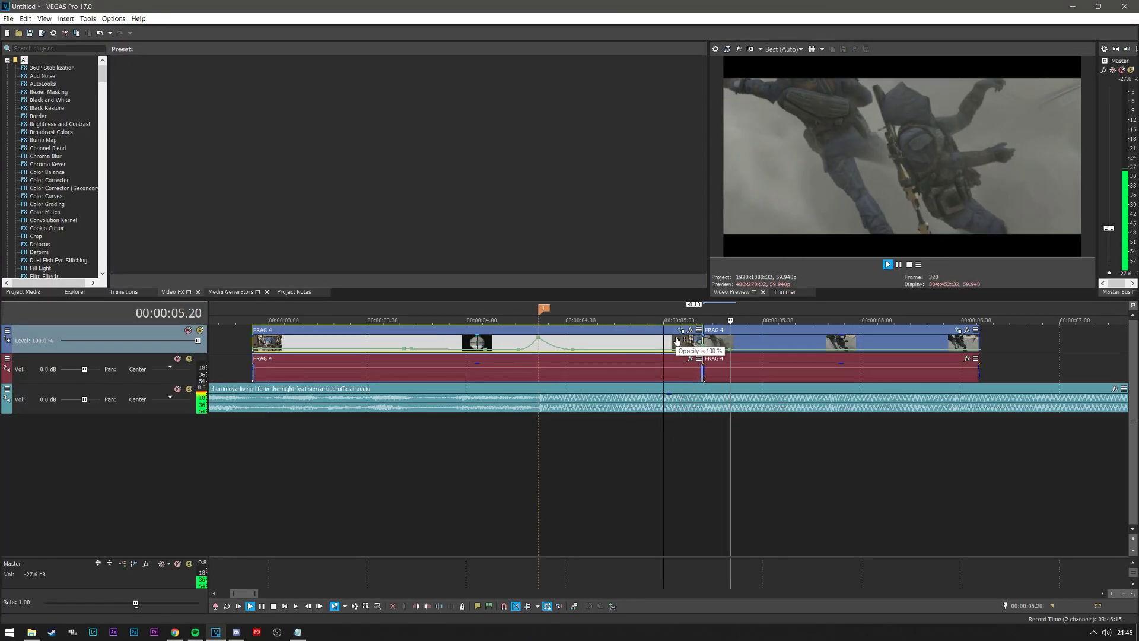
key(space)
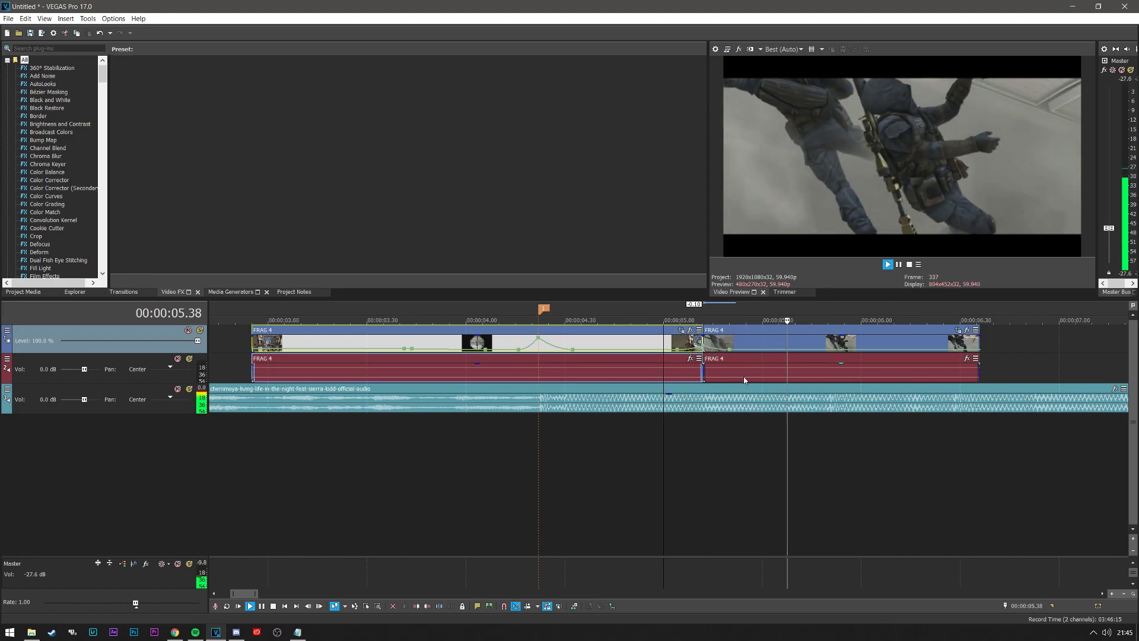
key(space)
Raise the velocity point in the second FRAG 4 clip to about 74% and preview it
click(709, 346)
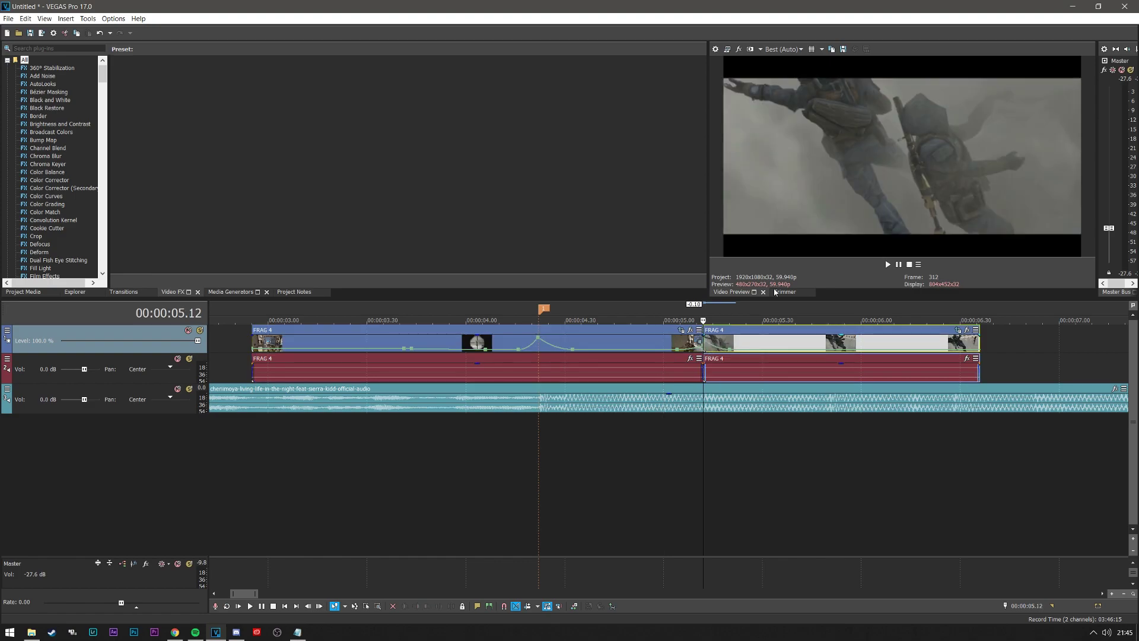
key(space)
key(space)
key(space)
key(space)
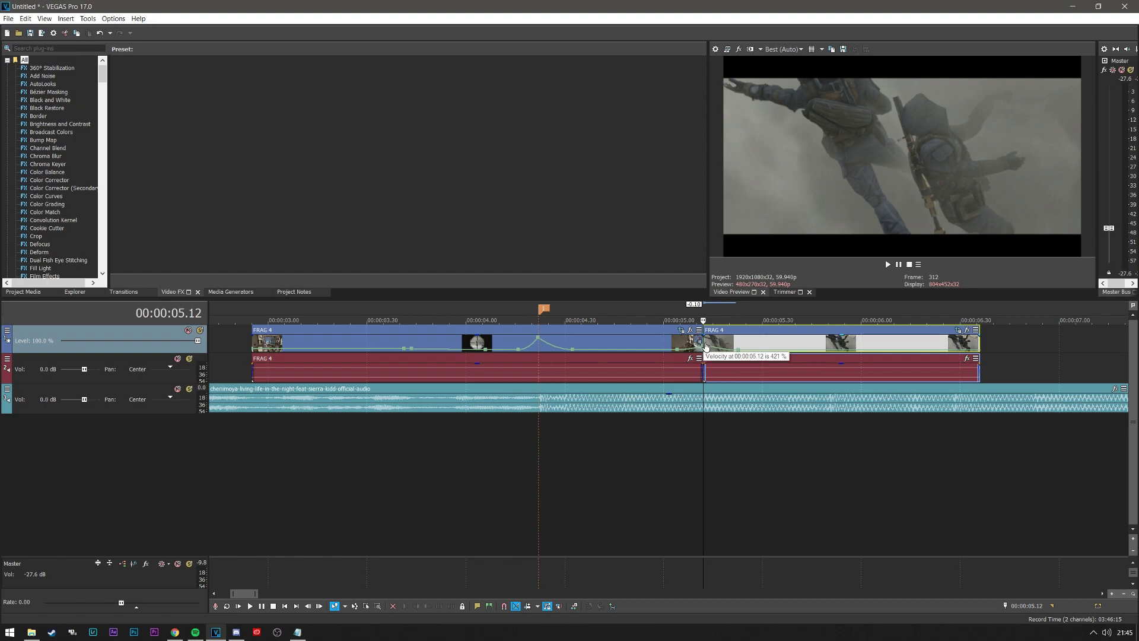
key(space)
drag(737, 350, 739, 350)
key(space)
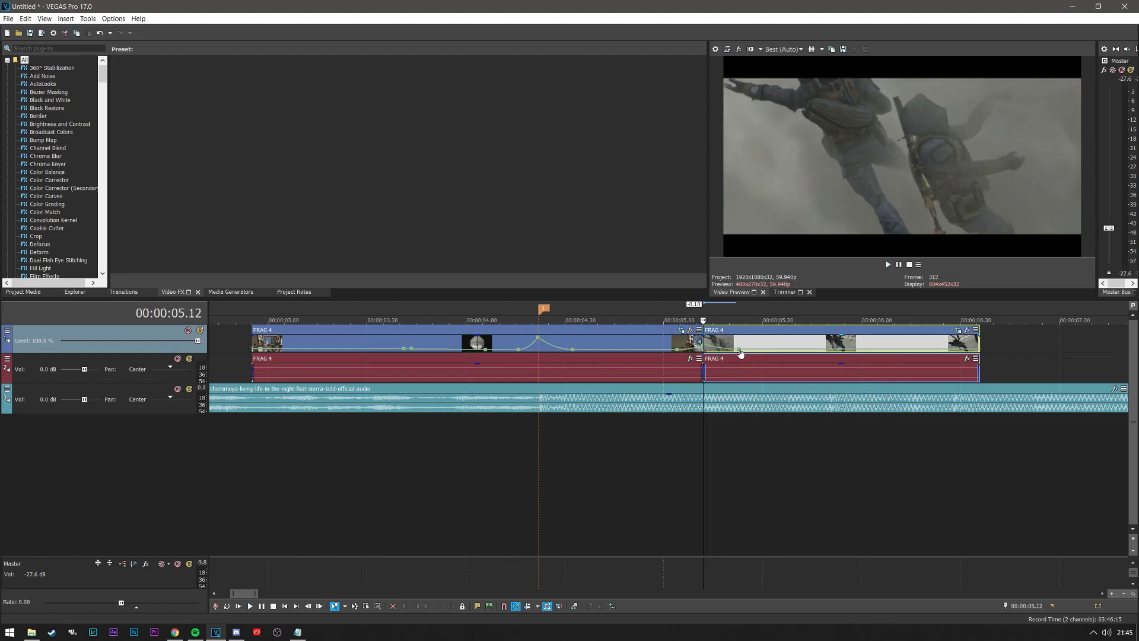
Change the velocity point's fade curve, replay the ramp and move toward the next beat
right_click(739, 350)
click(778, 401)
key(space)
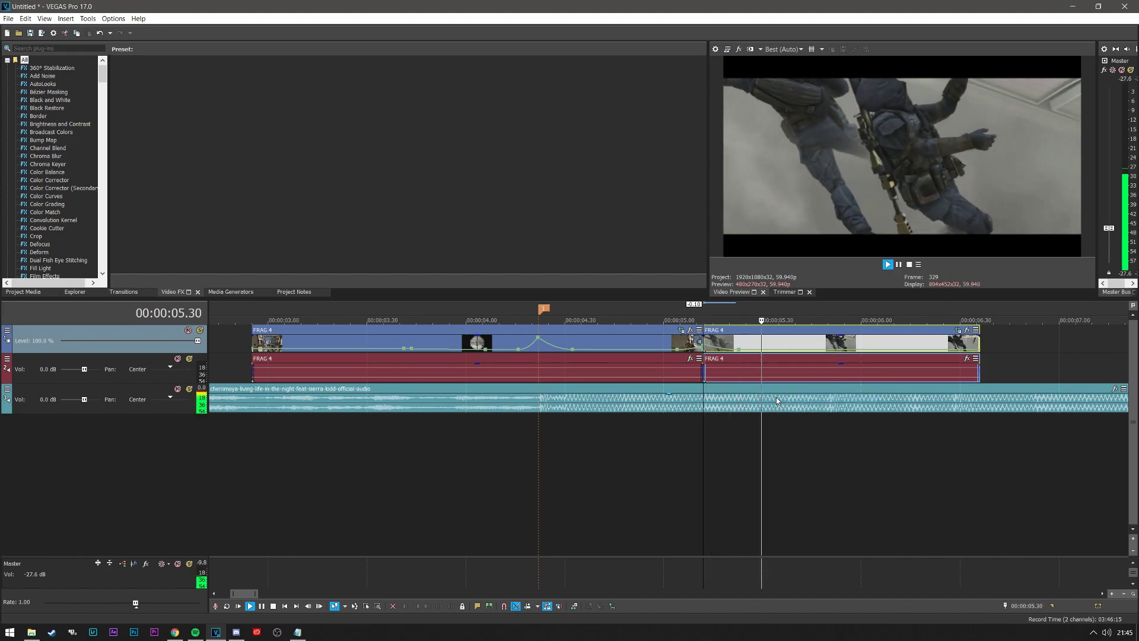
key(space)
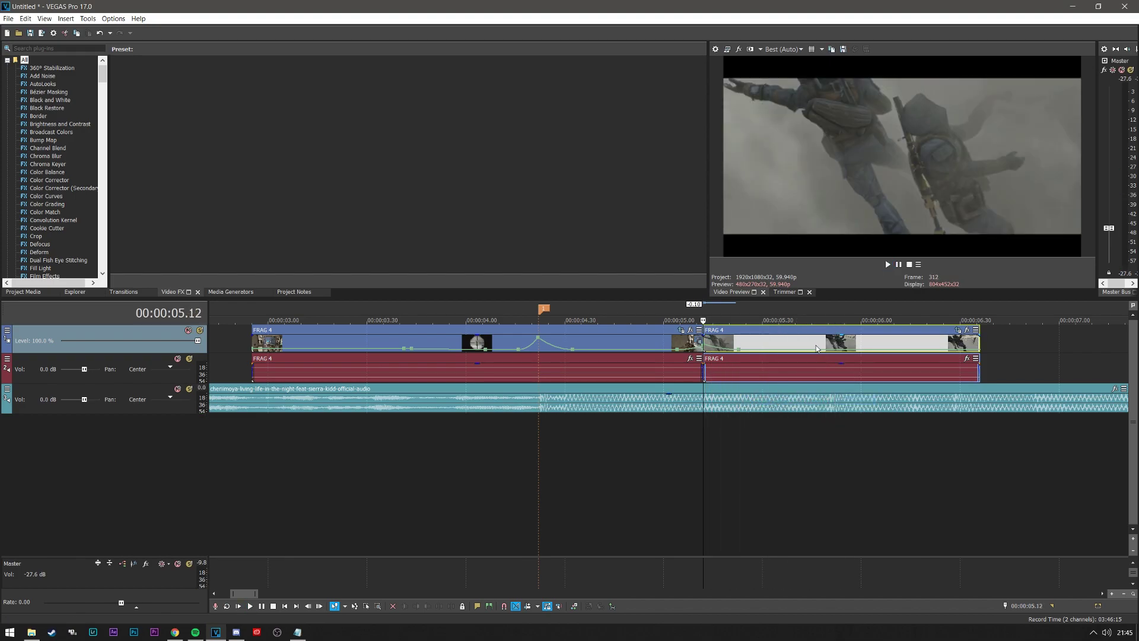
click(816, 347)
click(802, 340)
Add marker 2 on the beat at 00:00:05.50
click(828, 343)
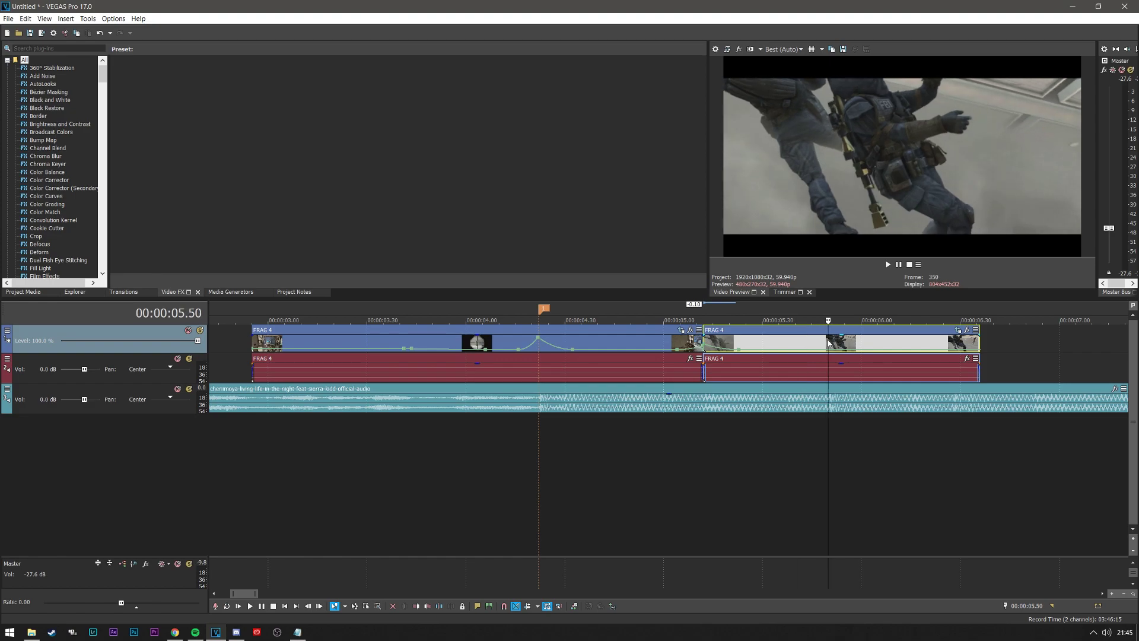
key(m)
click(804, 343)
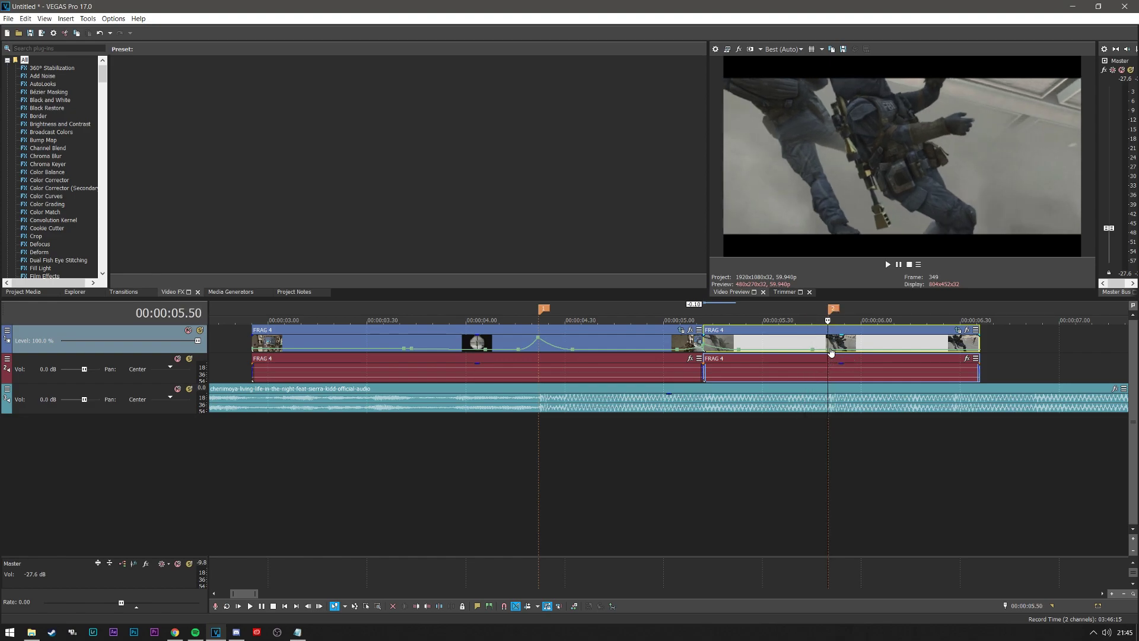
right_click(833, 354)
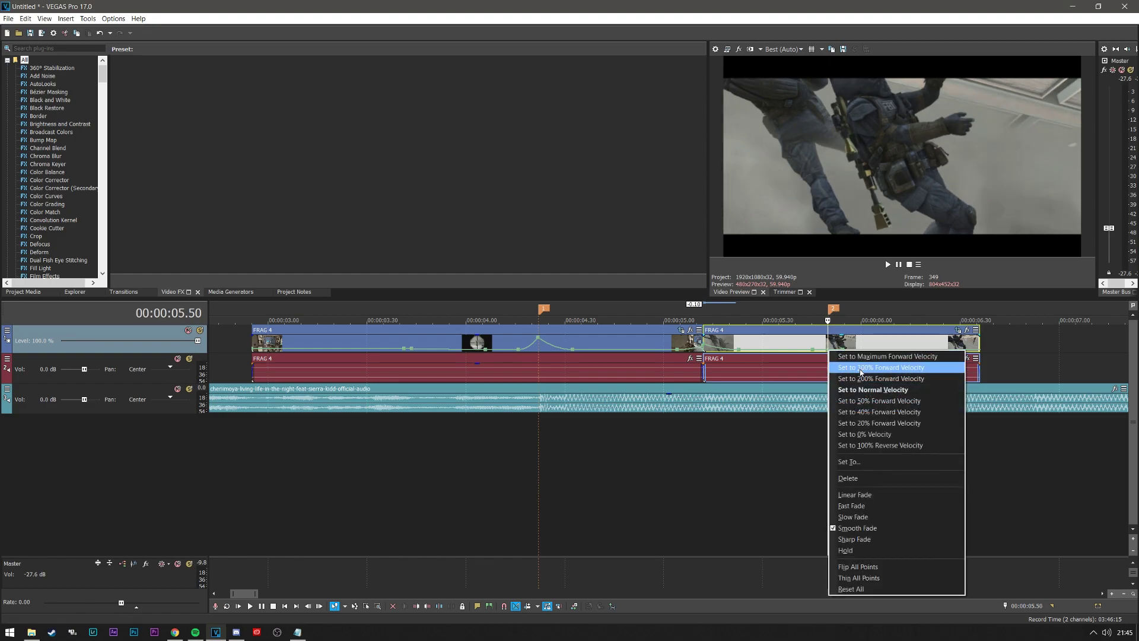
click(828, 349)
Make the velocity segments around marker 2 a Slow Fade and a Fast Fade
right_click(822, 349)
click(837, 390)
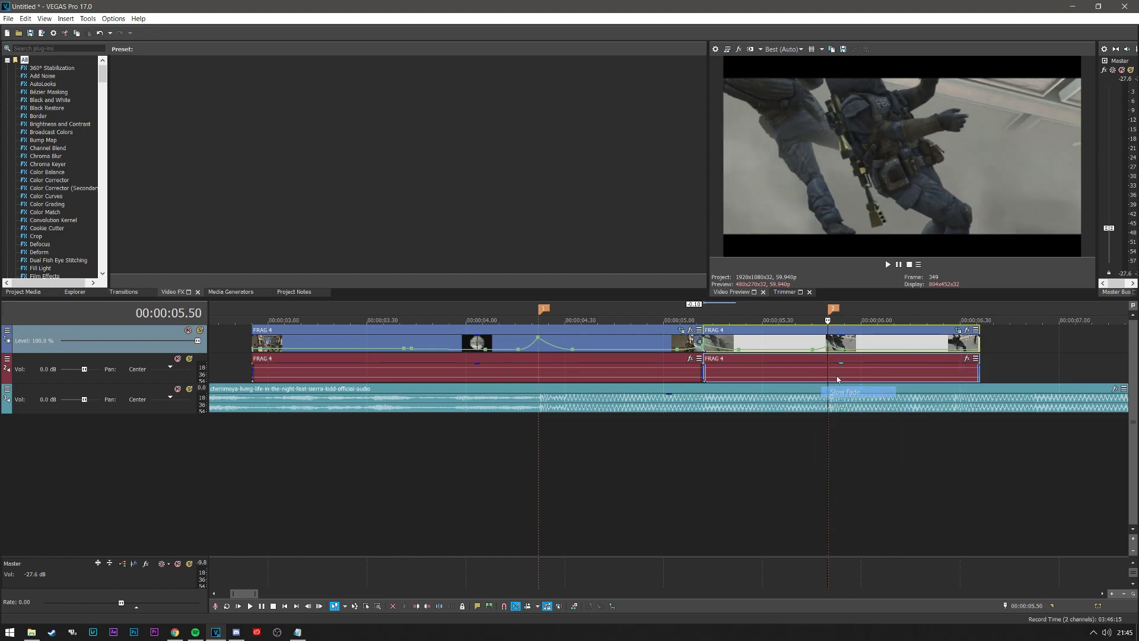
right_click(835, 350)
click(838, 381)
Play back the ramp around marker 2 from 00:00:05.45 to check it
click(812, 343)
key(space)
key(space)
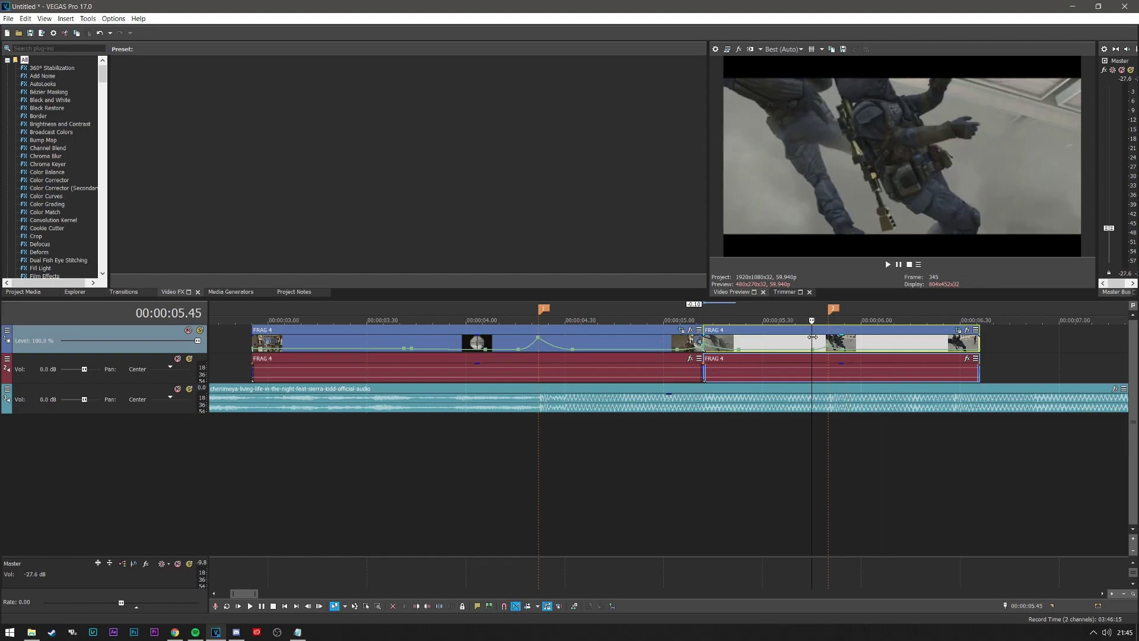
key(space)
key(space)
click(792, 372)
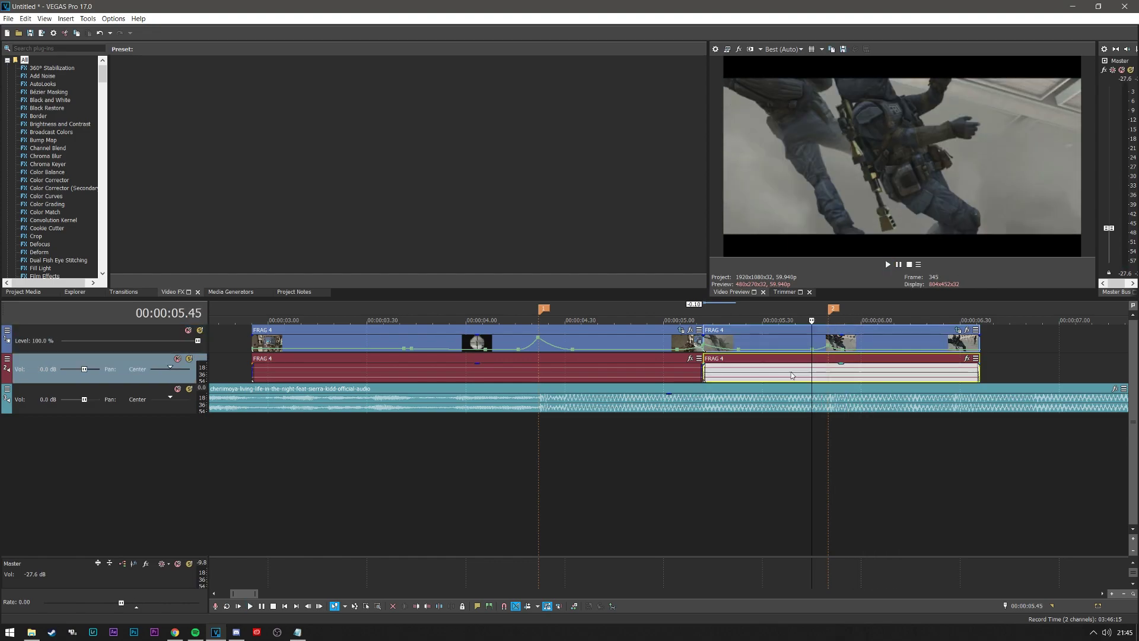
key(space)
key(space)
key(space)
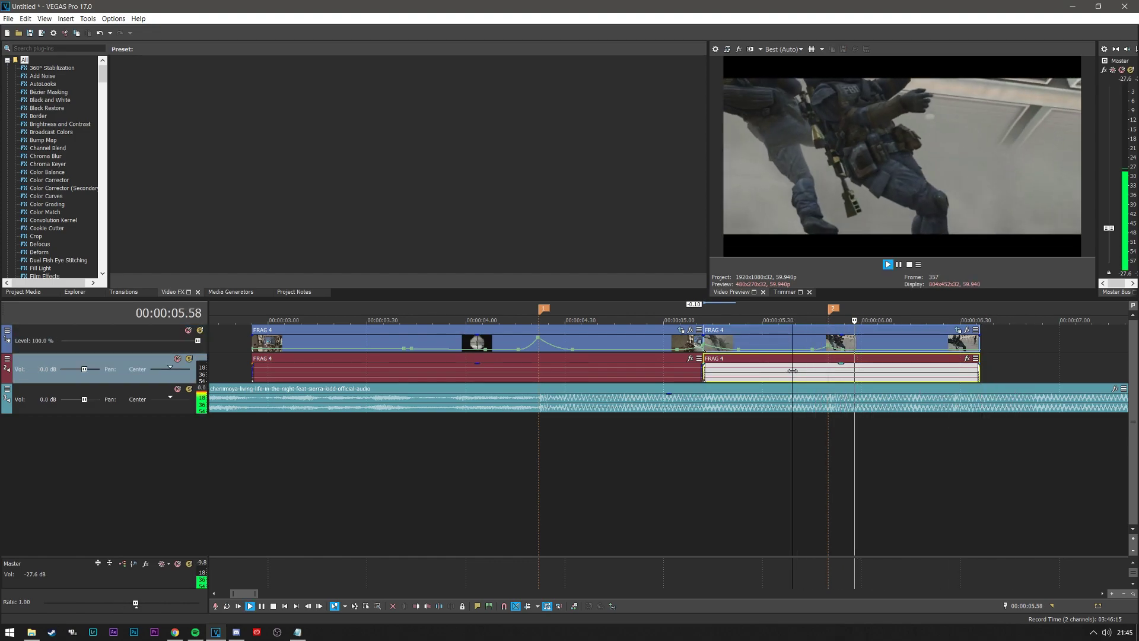
key(space)
click(594, 401)
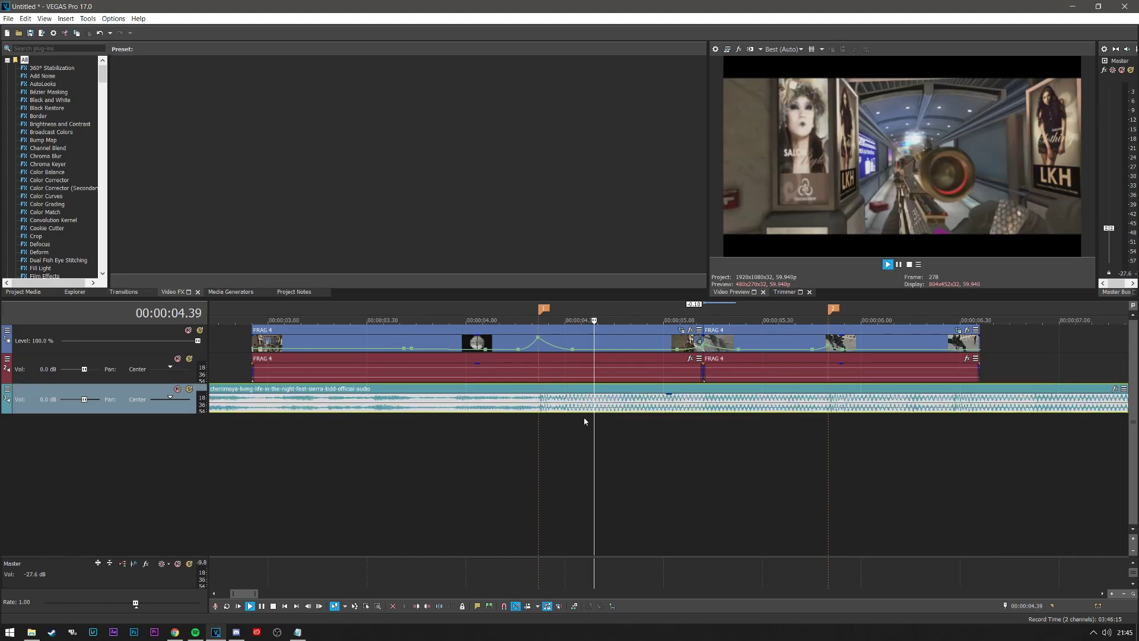
key(space)
key(space)
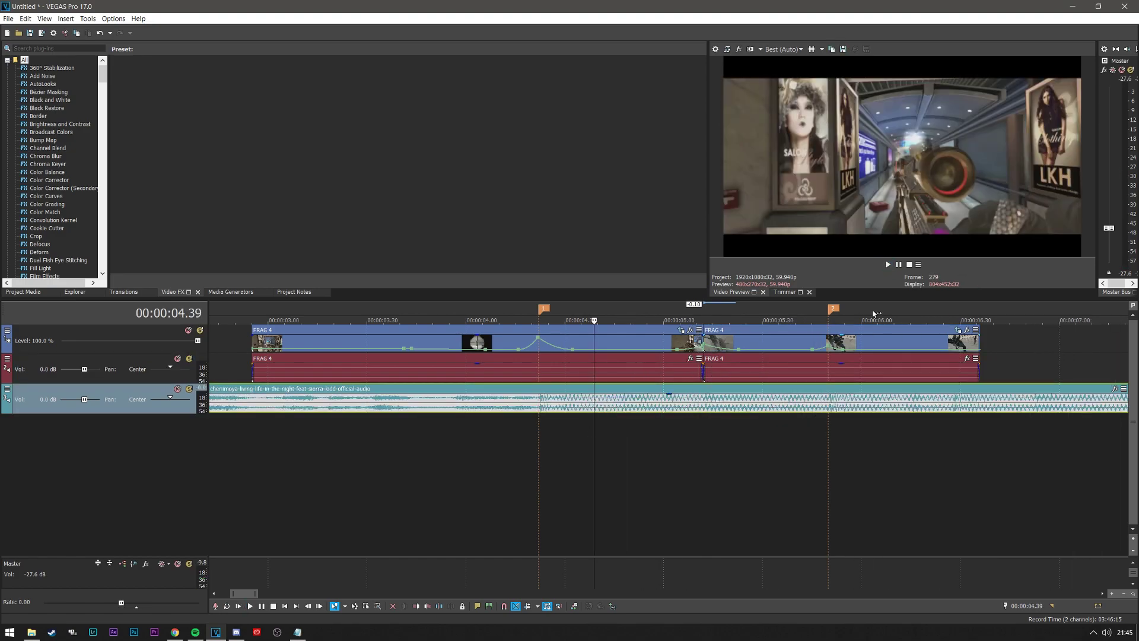
click(817, 341)
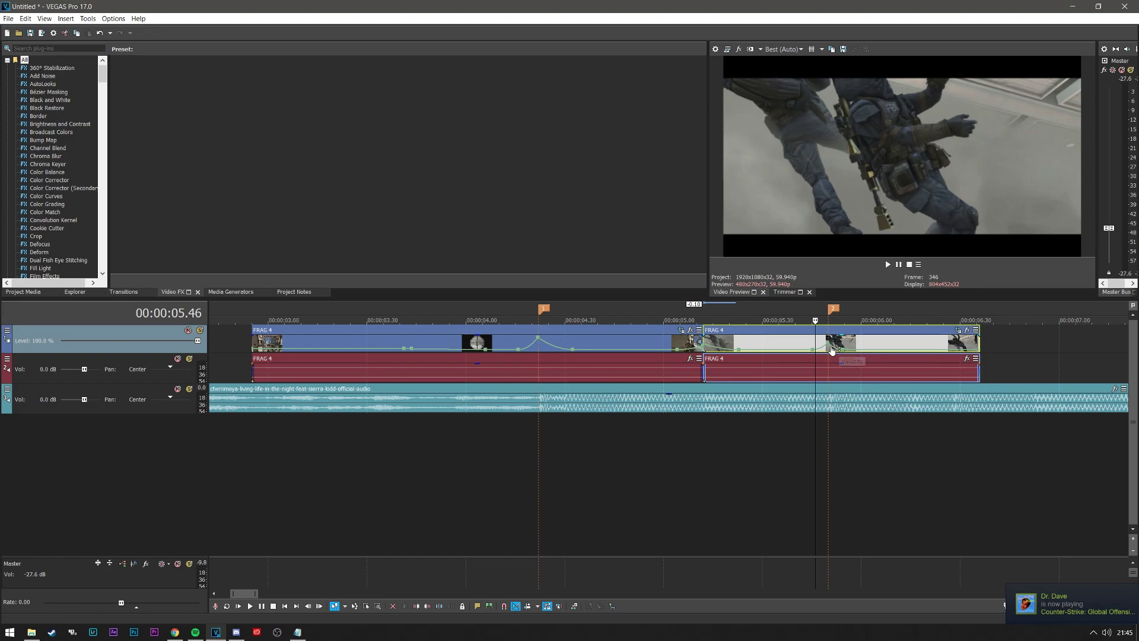
key(space)
key(space)
key(space)
key(space)
key(space)
key(space)
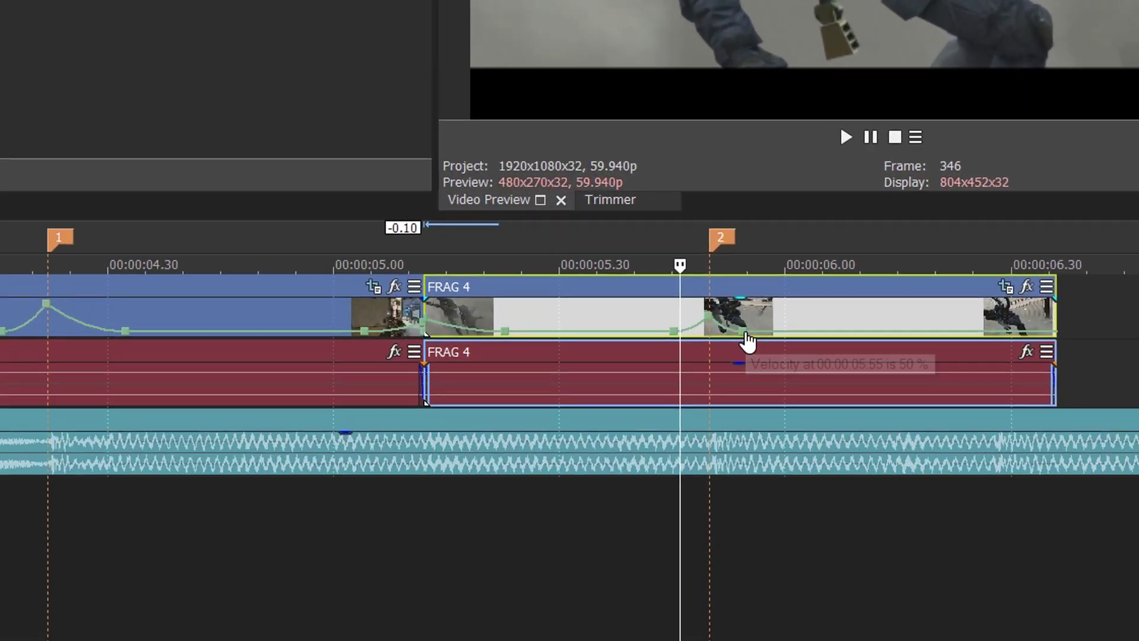
Shift the velocity point after marker 2 to 00:00:05.59 and move the earlier point left
drag(844, 350, 857, 351)
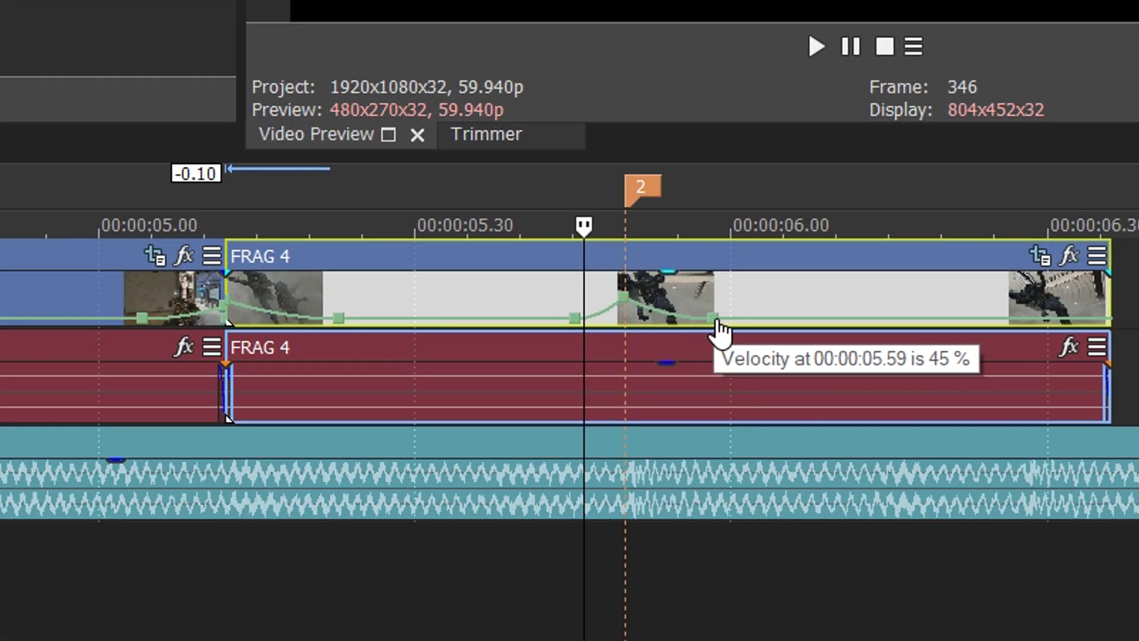
key(space)
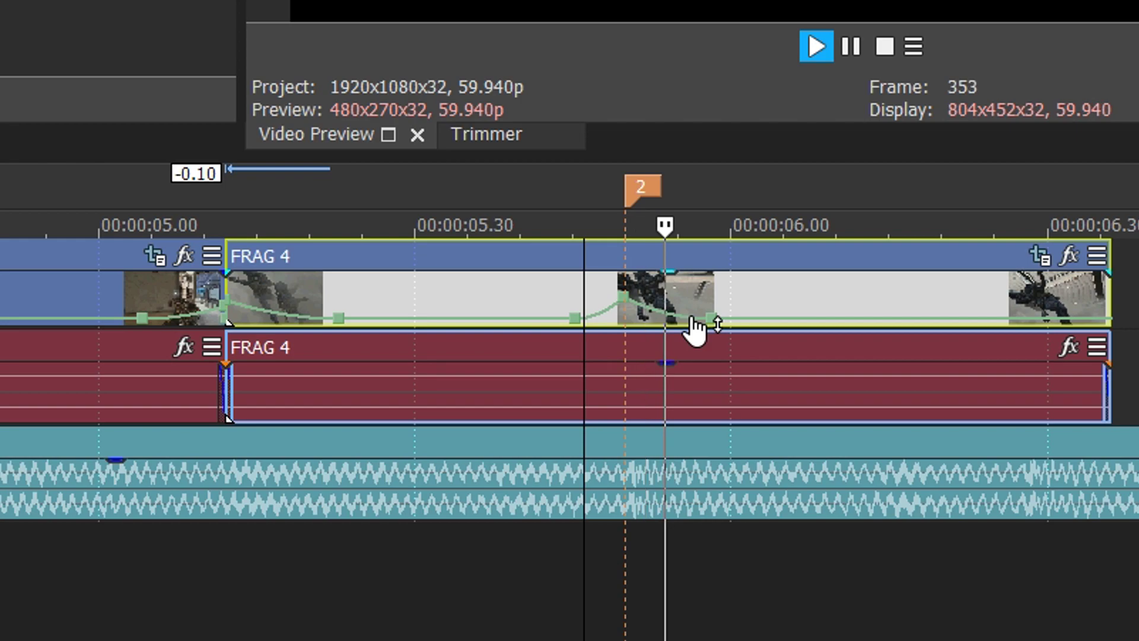
key(space)
drag(710, 324, 699, 323)
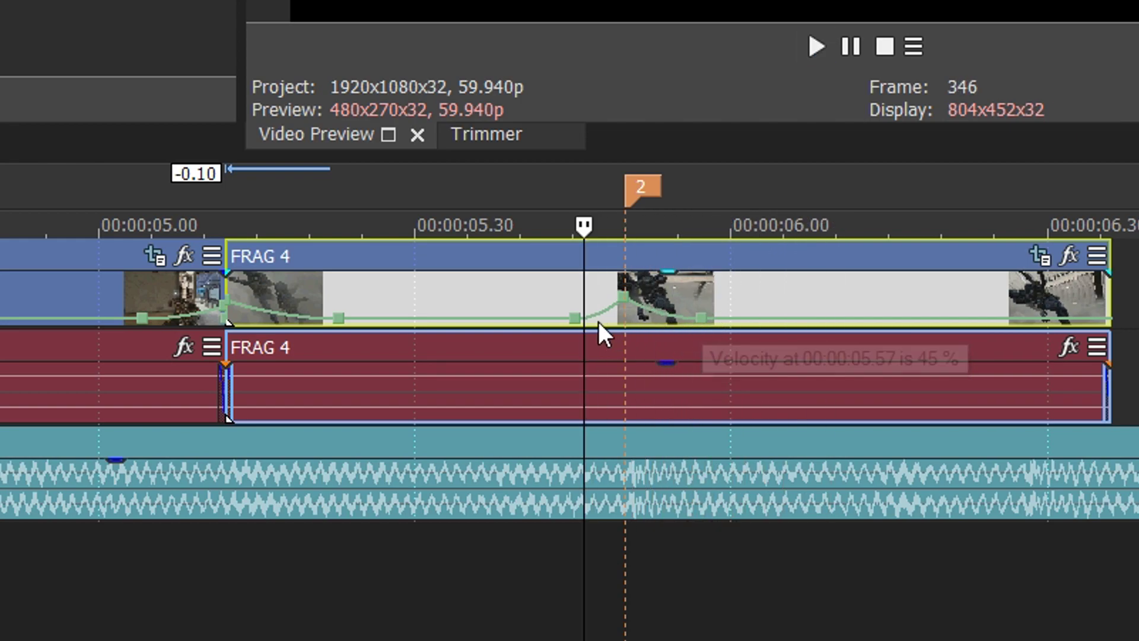
drag(574, 321, 551, 320)
click(522, 290)
key(space)
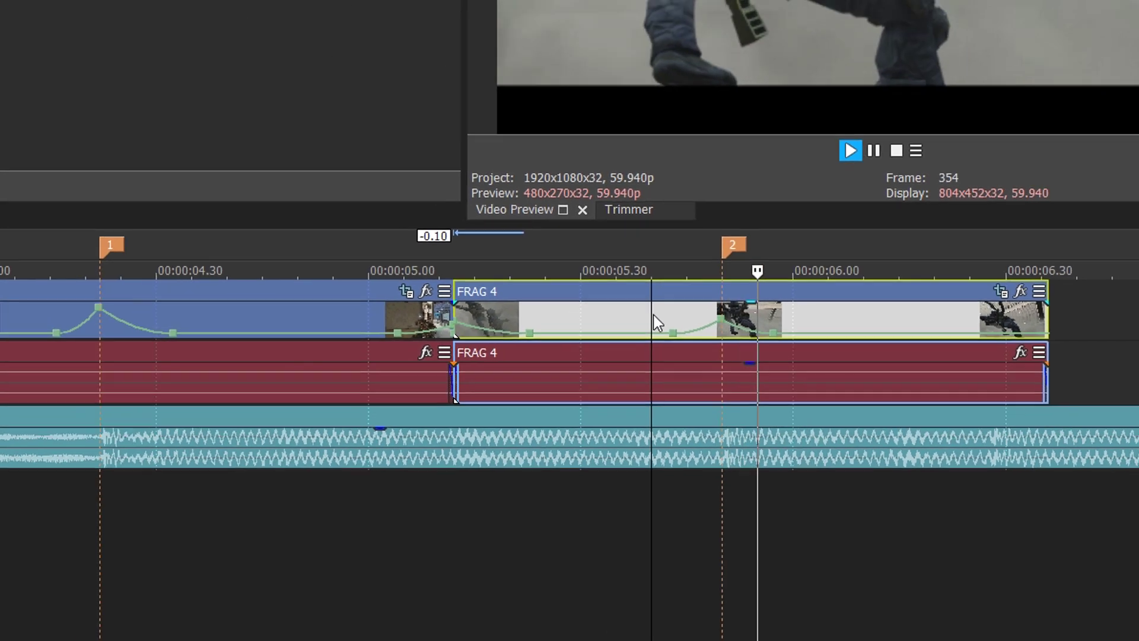
key(space)
key(space)
key(space)
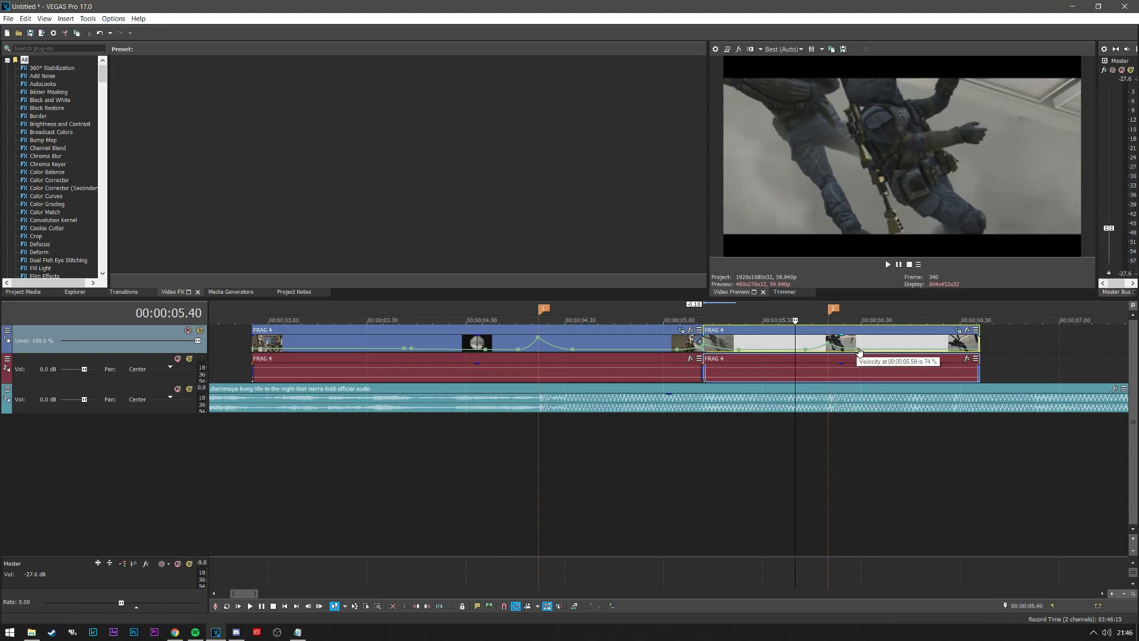
key(space)
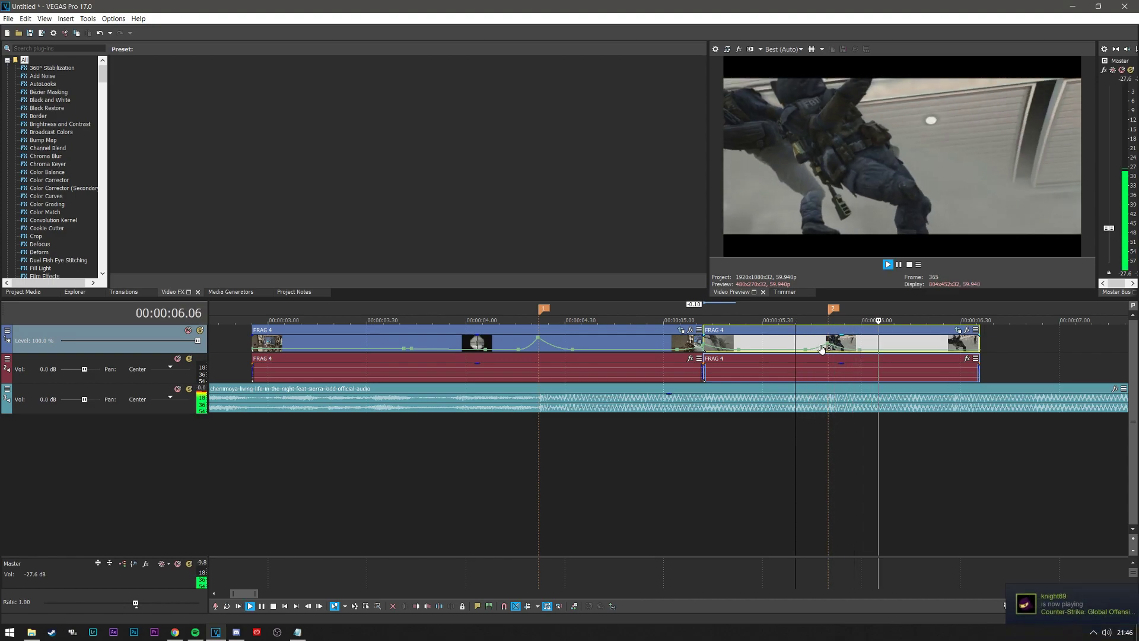
key(space)
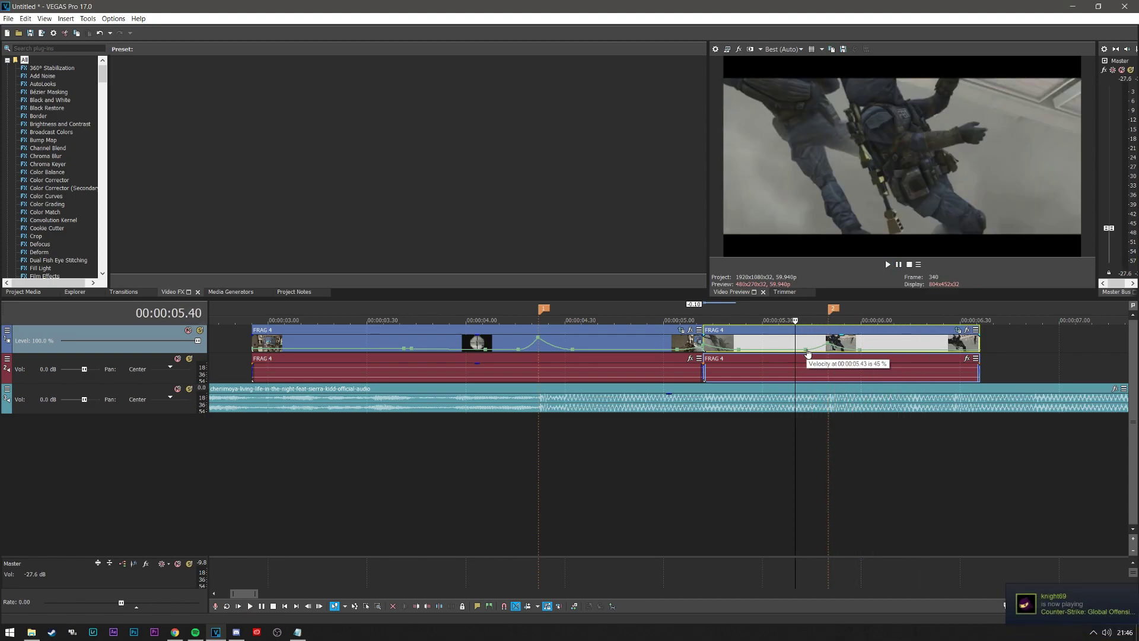
Lower the velocity point to 16% with a smooth curve, replaying from 00:00:05.07
drag(807, 352, 806, 353)
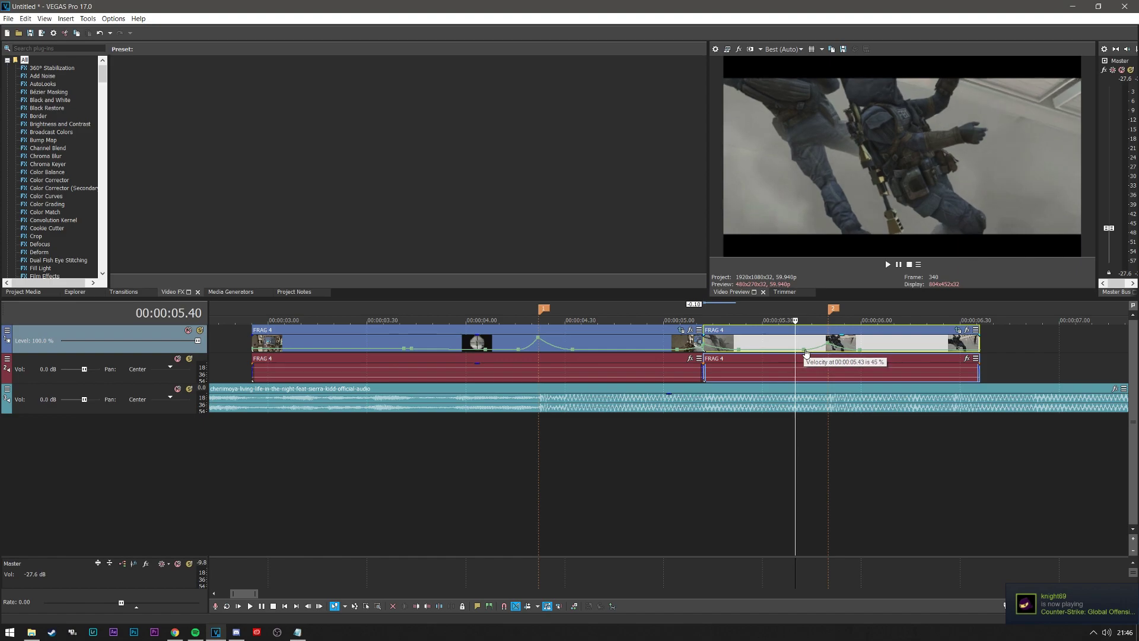
key(space)
key(space)
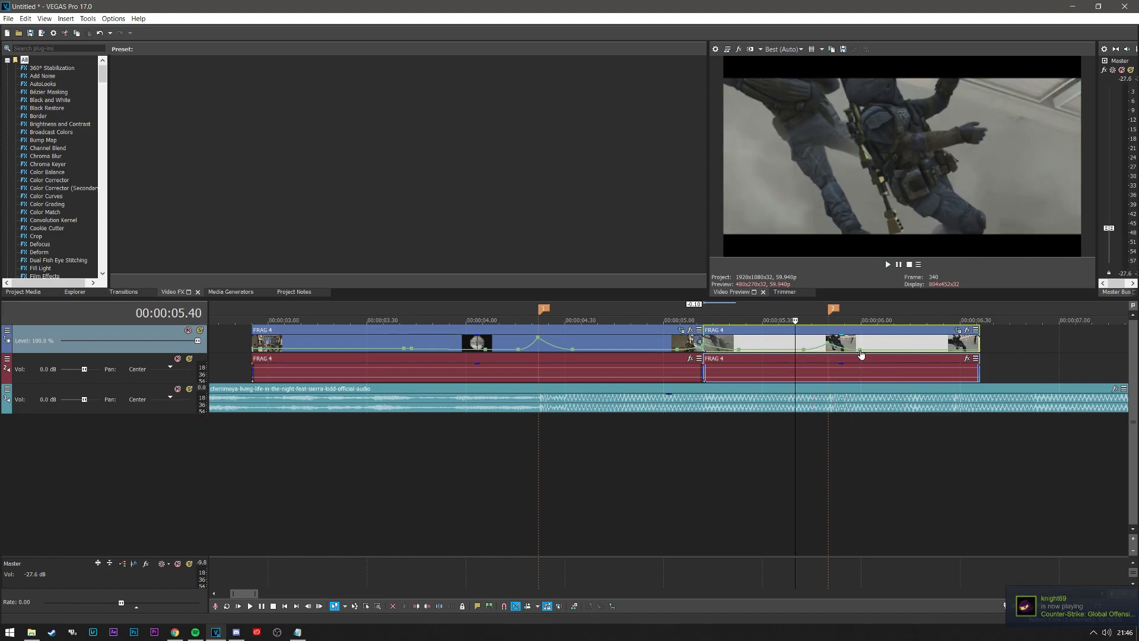
right_click(858, 351)
click(880, 394)
key(space)
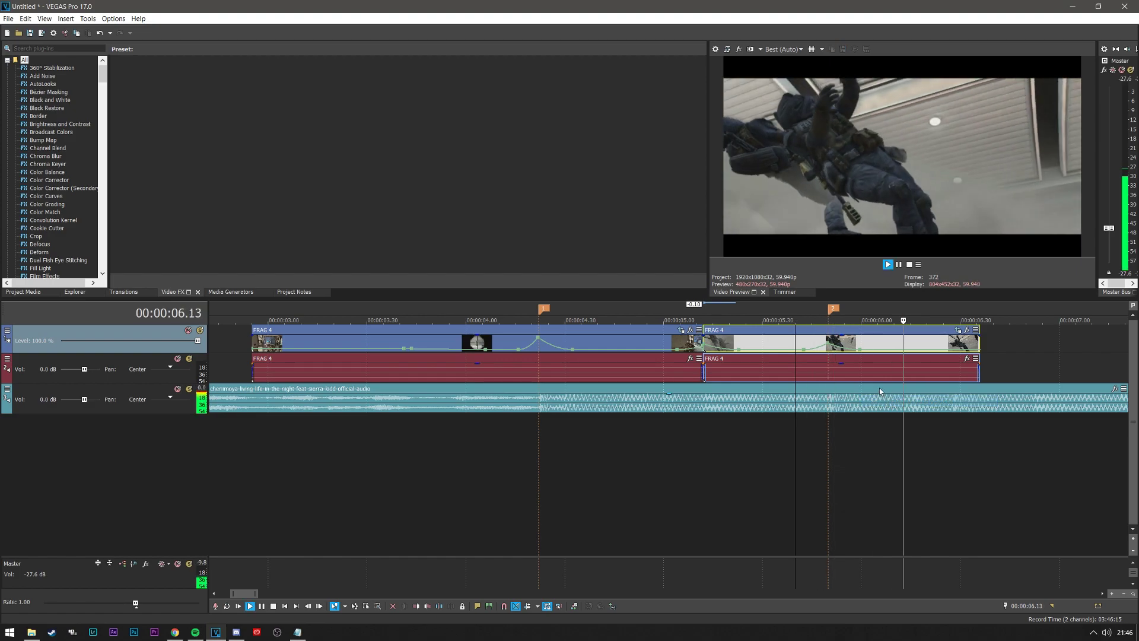
click(686, 446)
key(space)
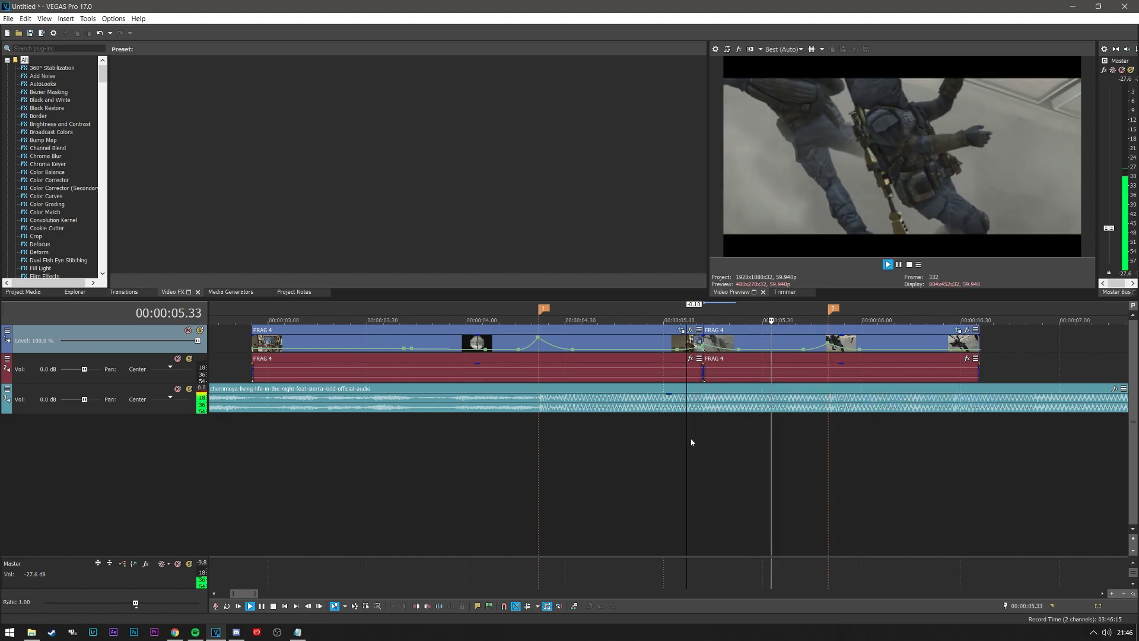
key(space)
key(space)
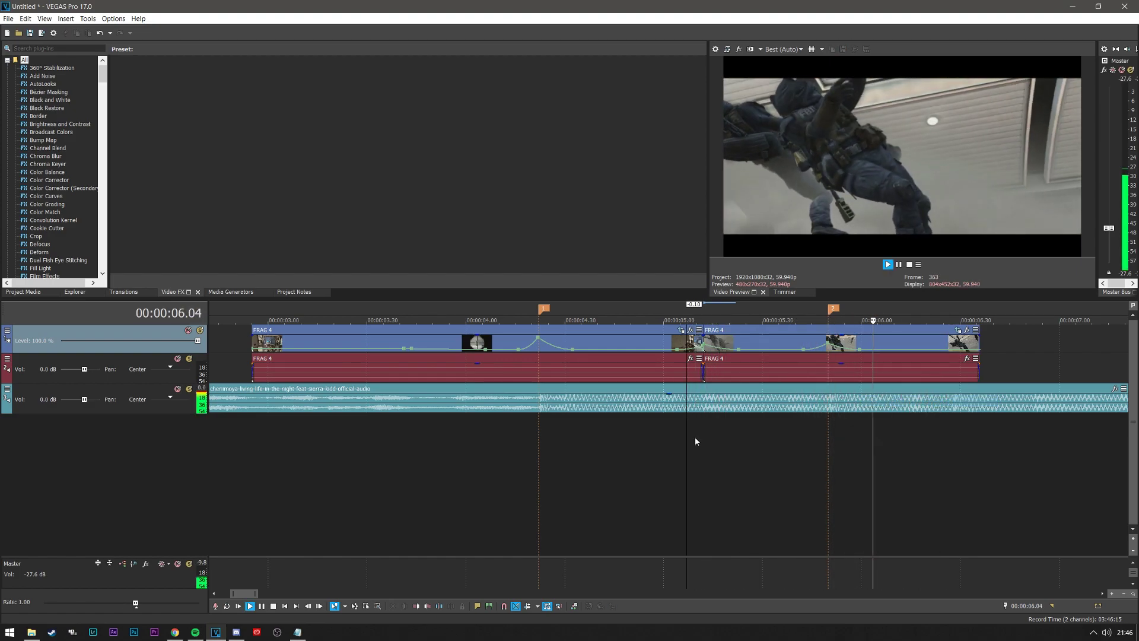
key(space)
Shift the velocity point later in the clip and replay the ramp from about 00:00:05.31
drag(804, 355, 843, 352)
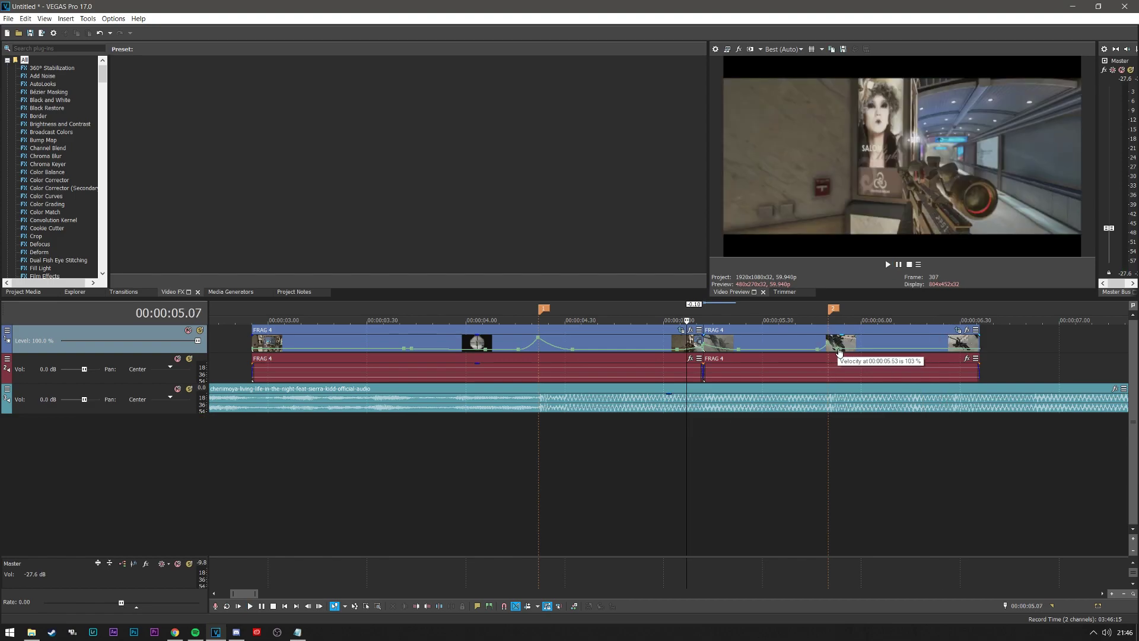
click(782, 400)
key(space)
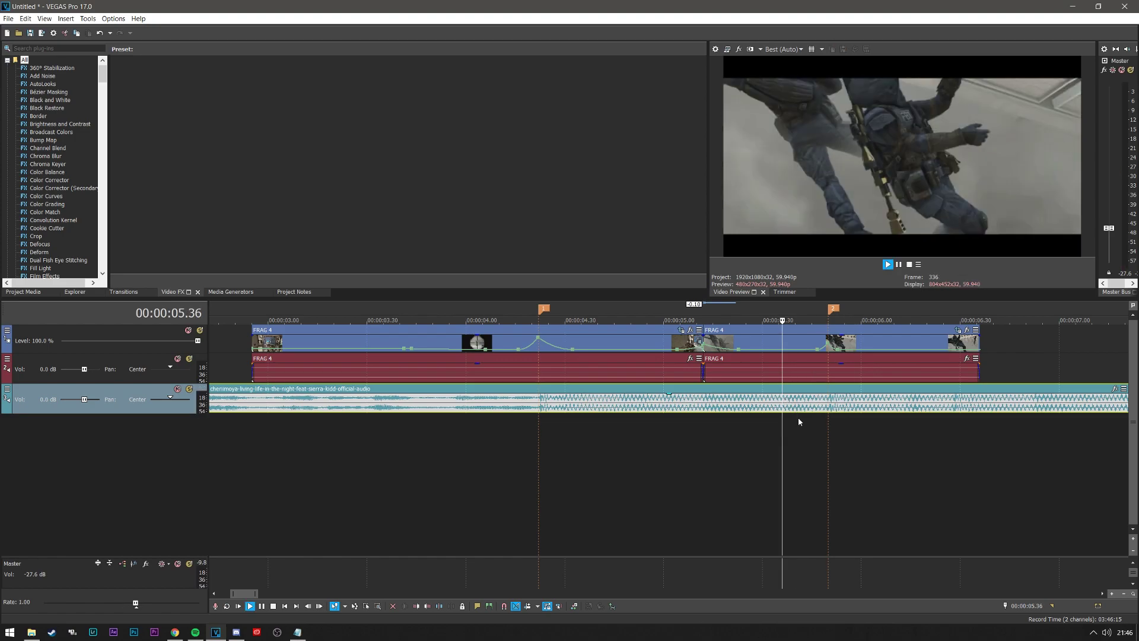
key(space)
click(785, 342)
key(space)
key(space)
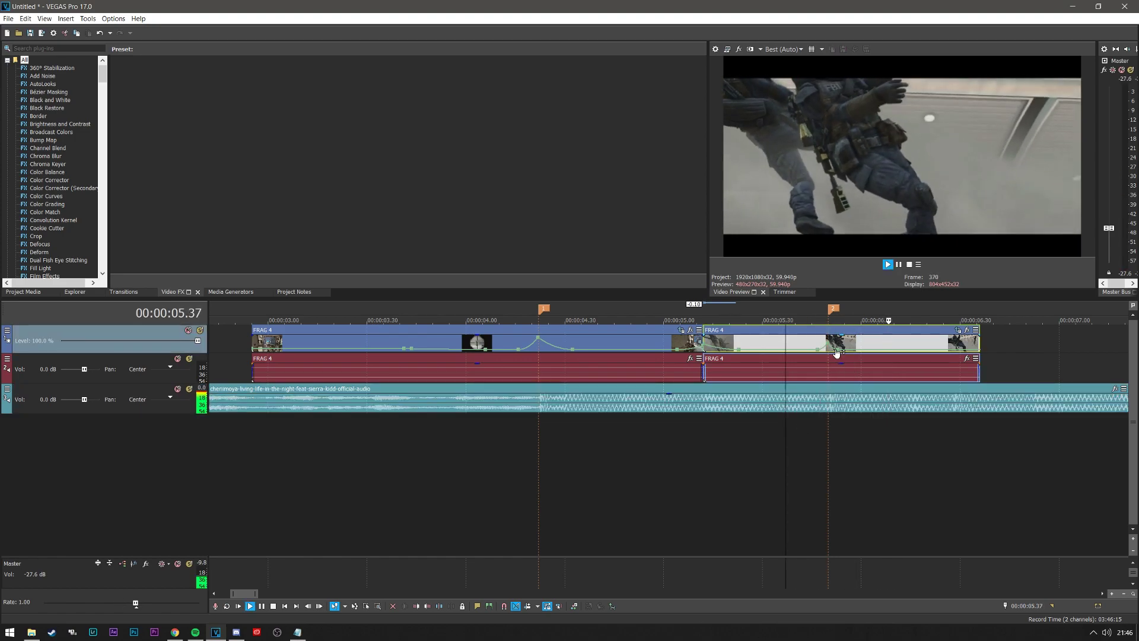
key(space)
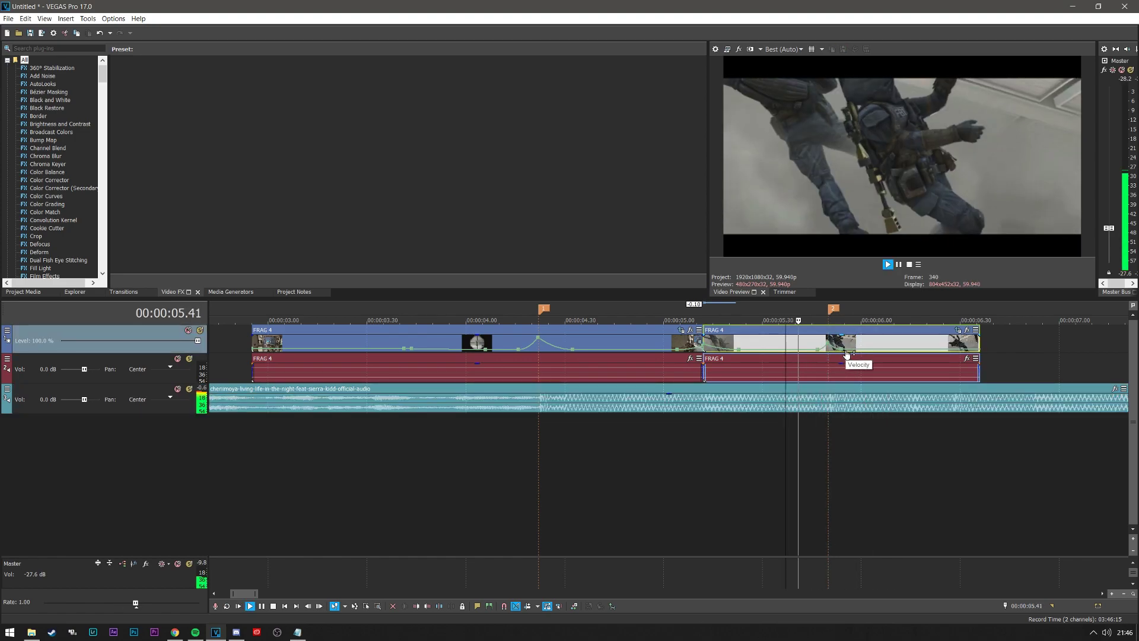
key(space)
Place velocity points at 00:00:05.59 (16%) and 00:00:05.41, then replay from 00:00:05.04
drag(843, 351, 858, 353)
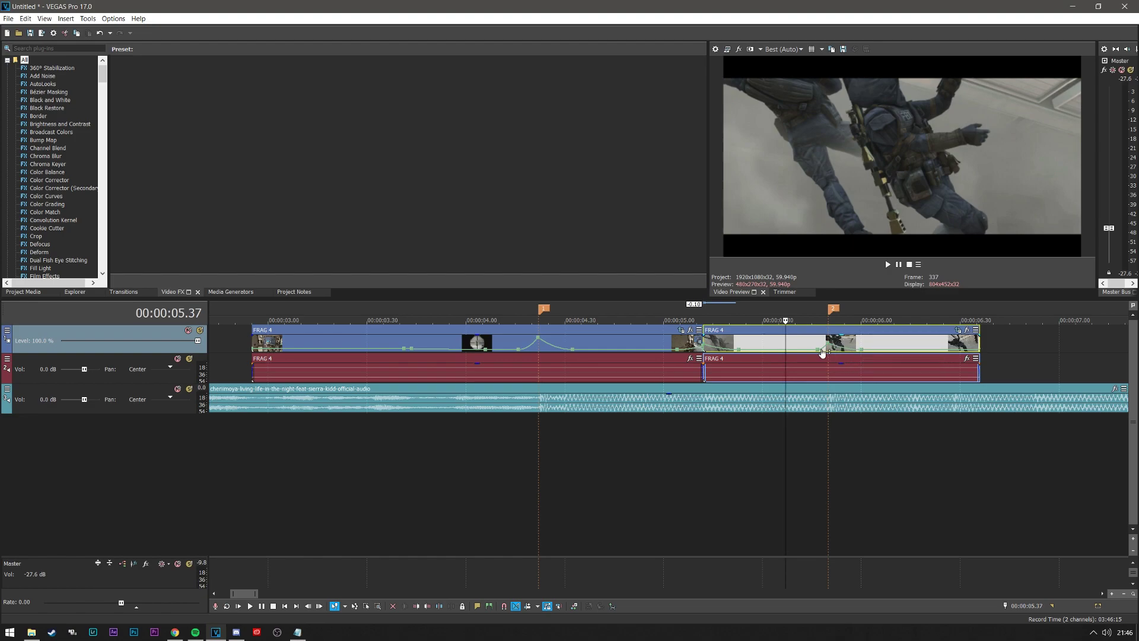
drag(815, 352, 797, 352)
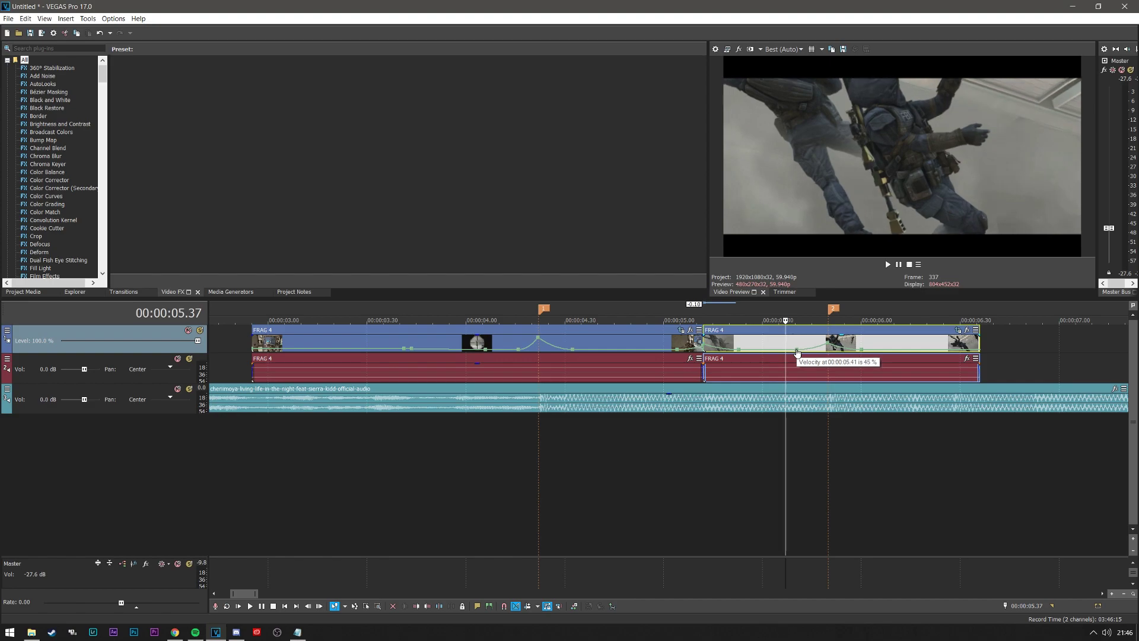
key(space)
click(694, 439)
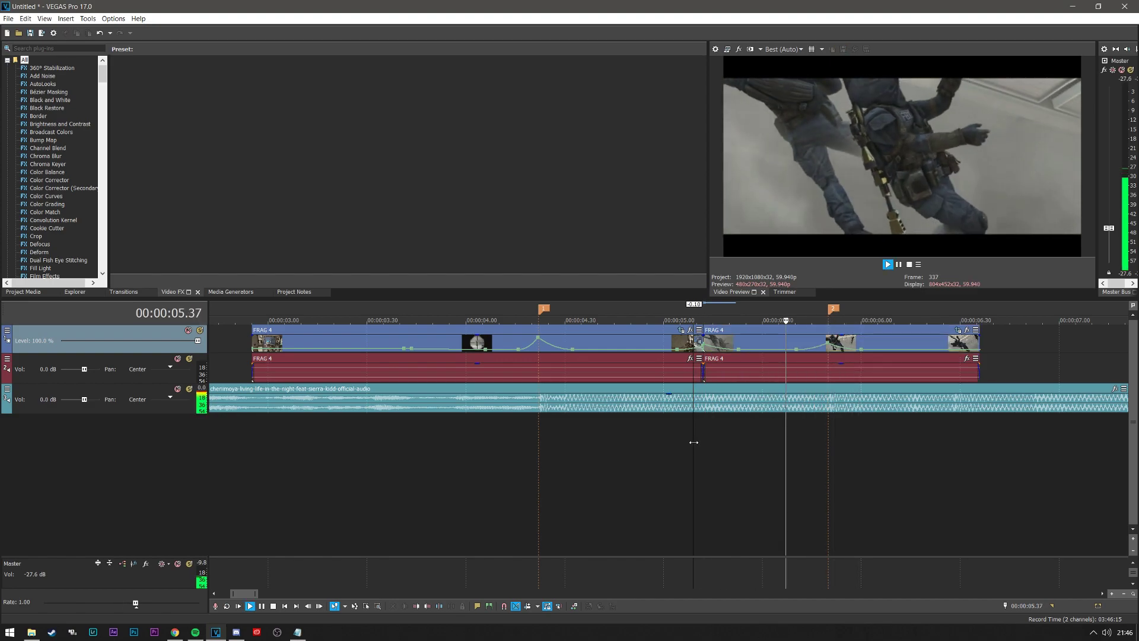
click(693, 442)
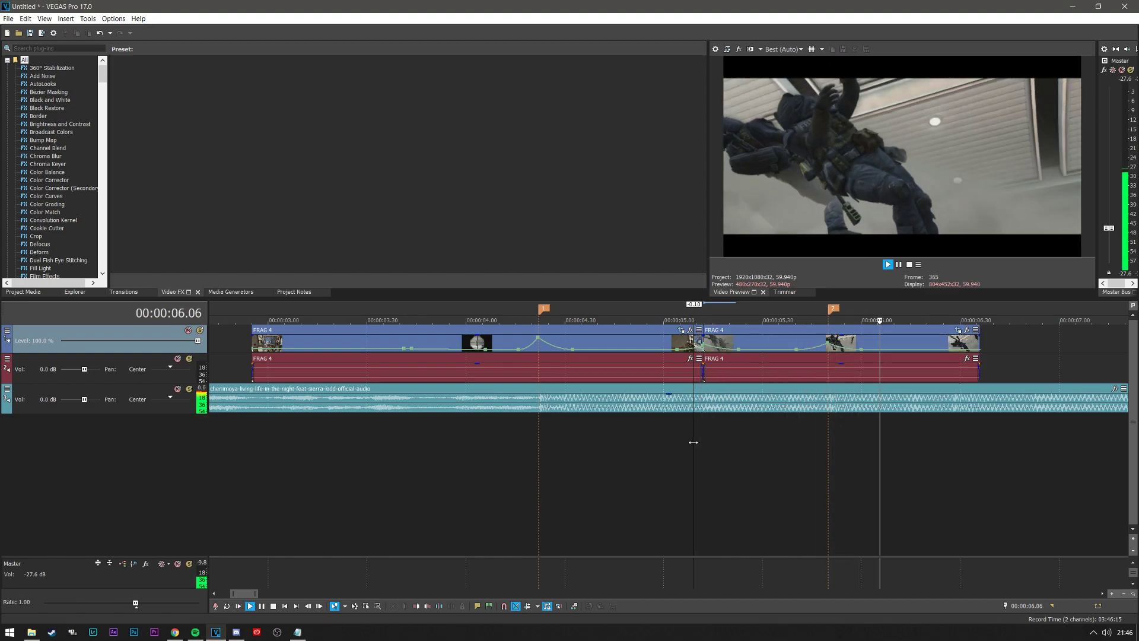
scroll(688, 443, down, 5)
scroll(653, 432, up, 3)
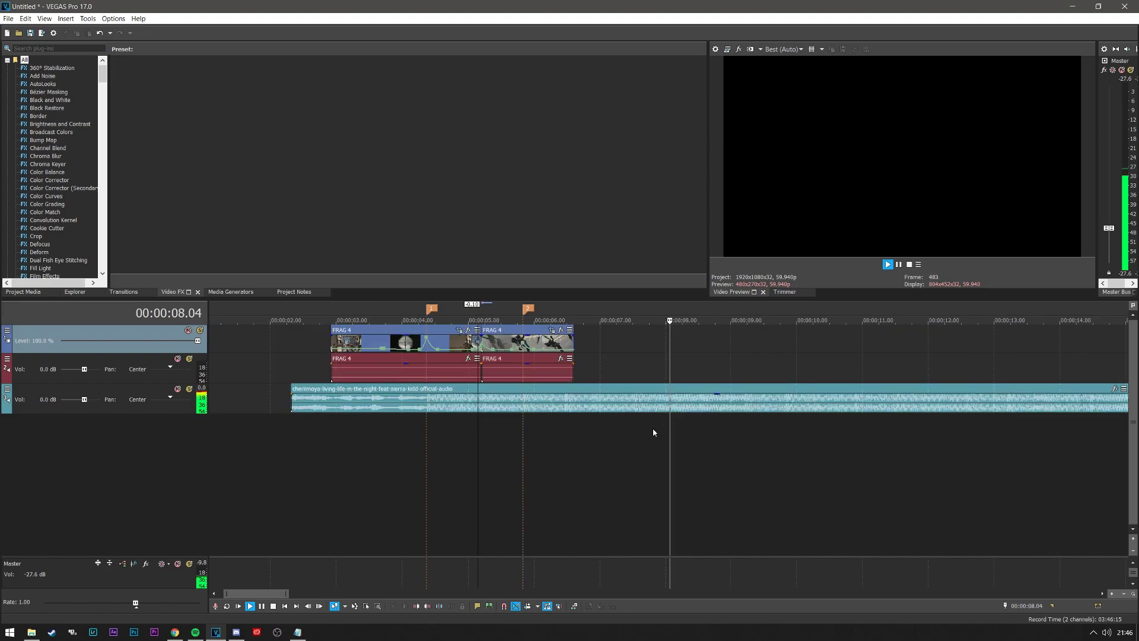
key(space)
click(382, 433)
drag(378, 442, 651, 441)
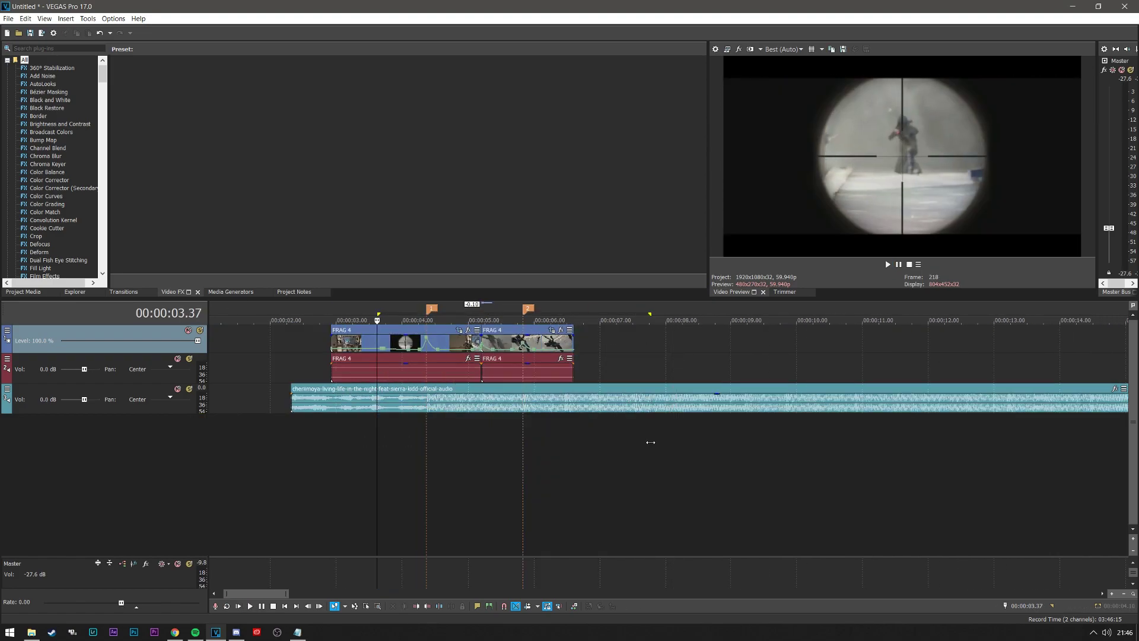
drag(395, 449, 526, 462)
click(380, 477)
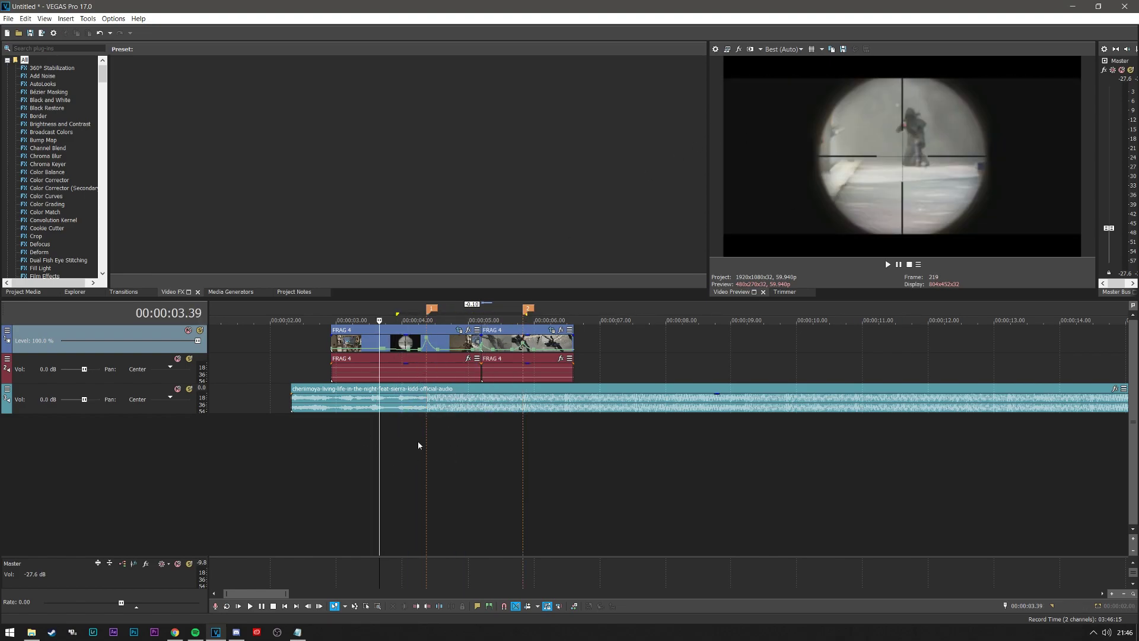
click(788, 50)
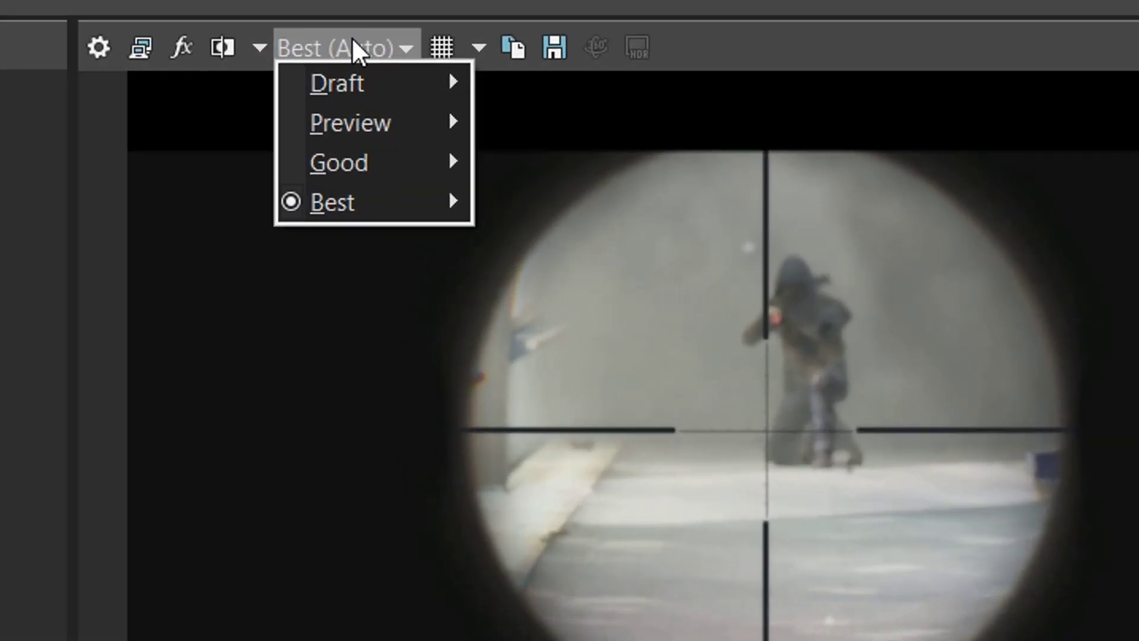
click(776, 48)
click(316, 47)
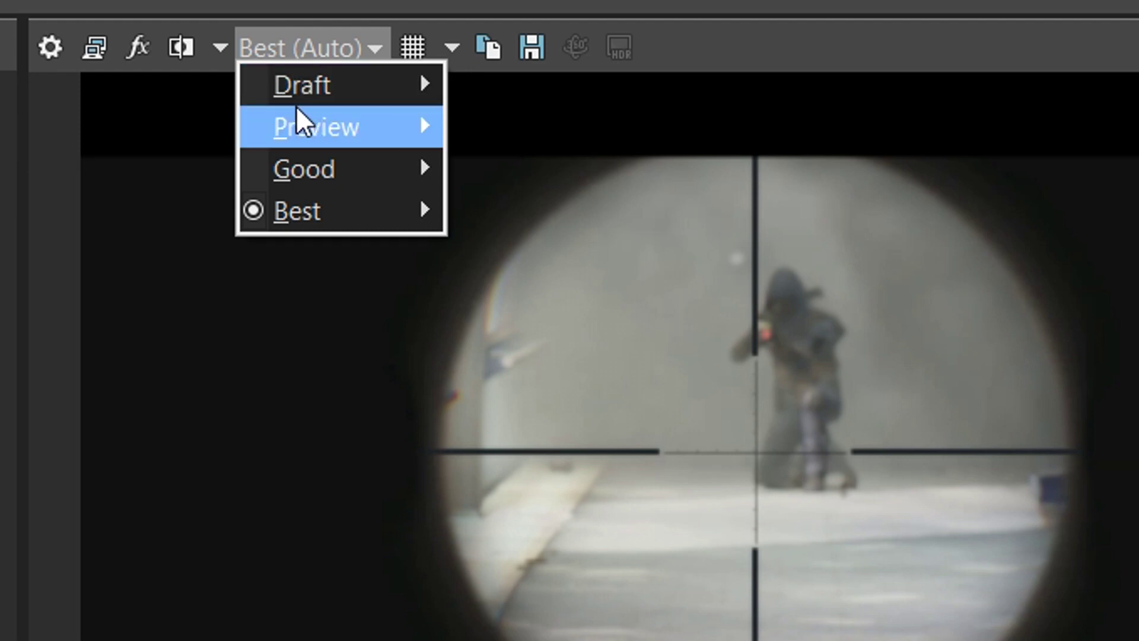
mouse_move(356, 127)
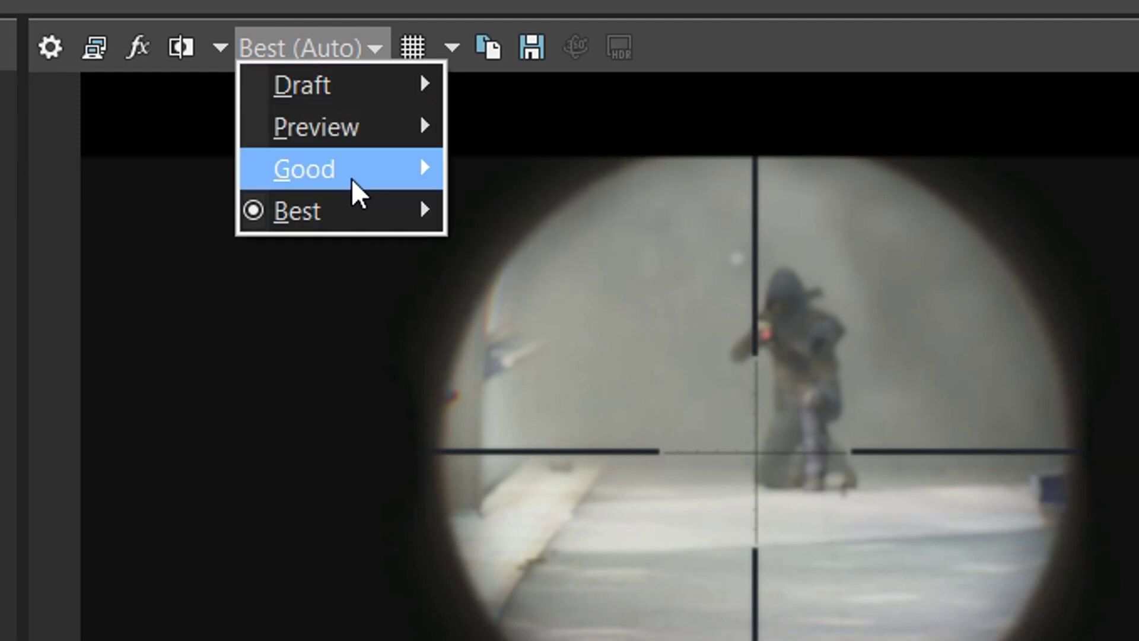
mouse_move(320, 215)
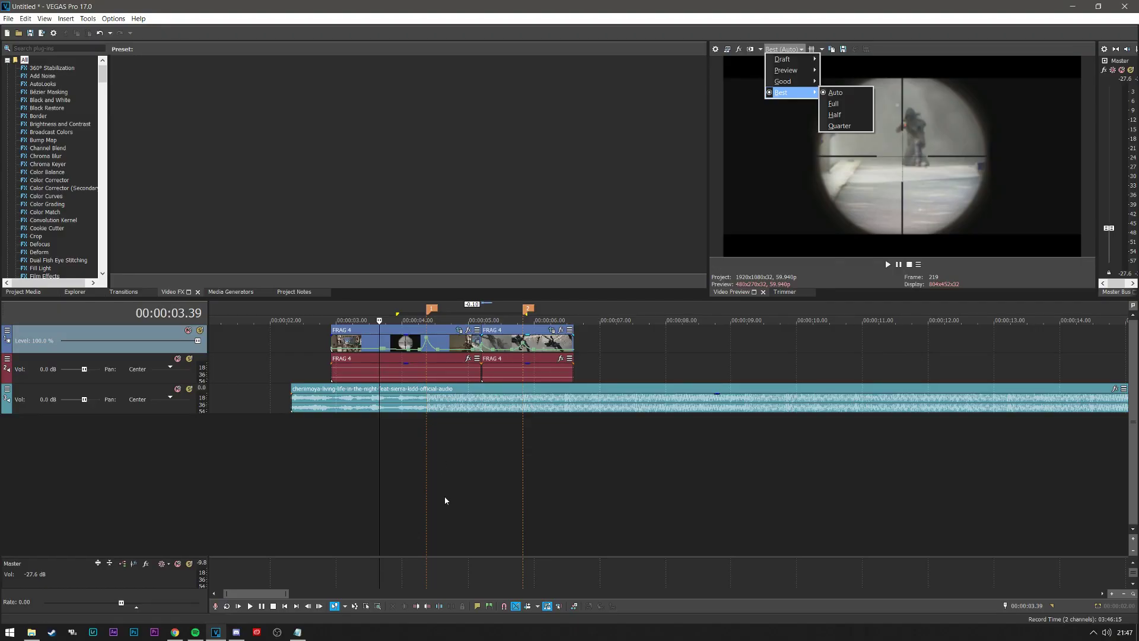
click(435, 485)
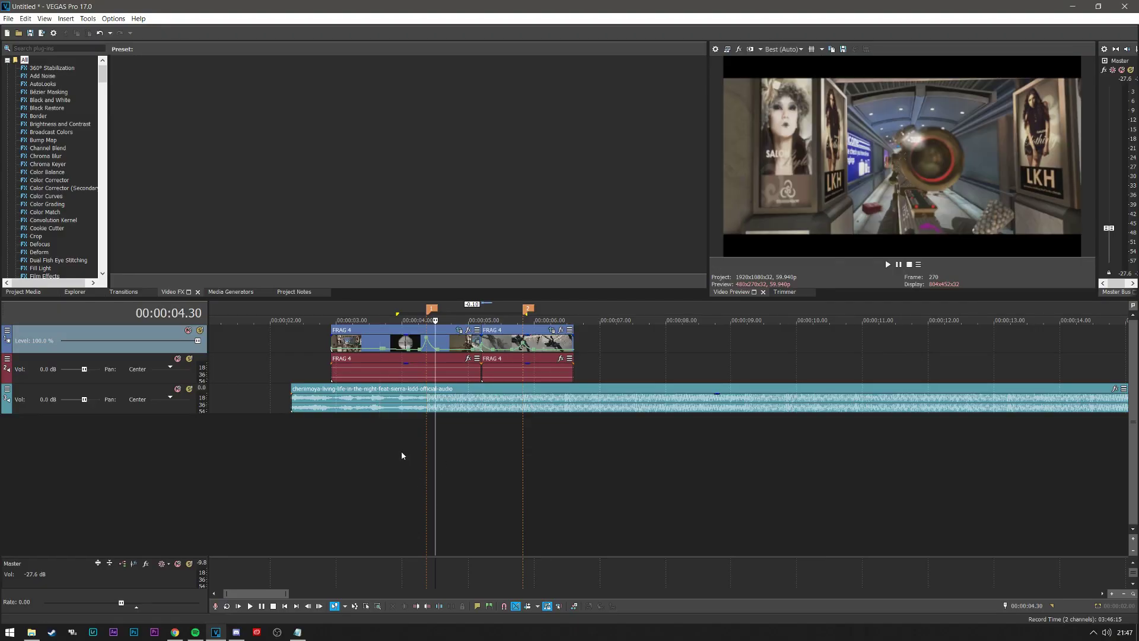
click(401, 452)
click(394, 460)
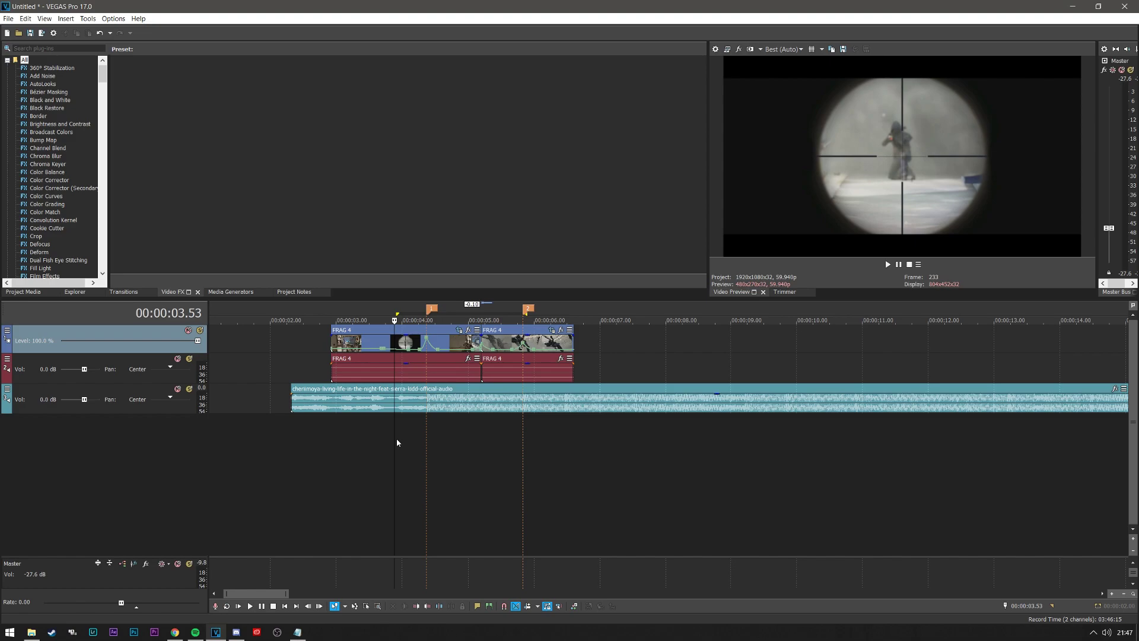
Select 00:00:03.55–00:00:06.26 over the ramped FRAG 4 clips, then clear the selection
drag(396, 433, 563, 433)
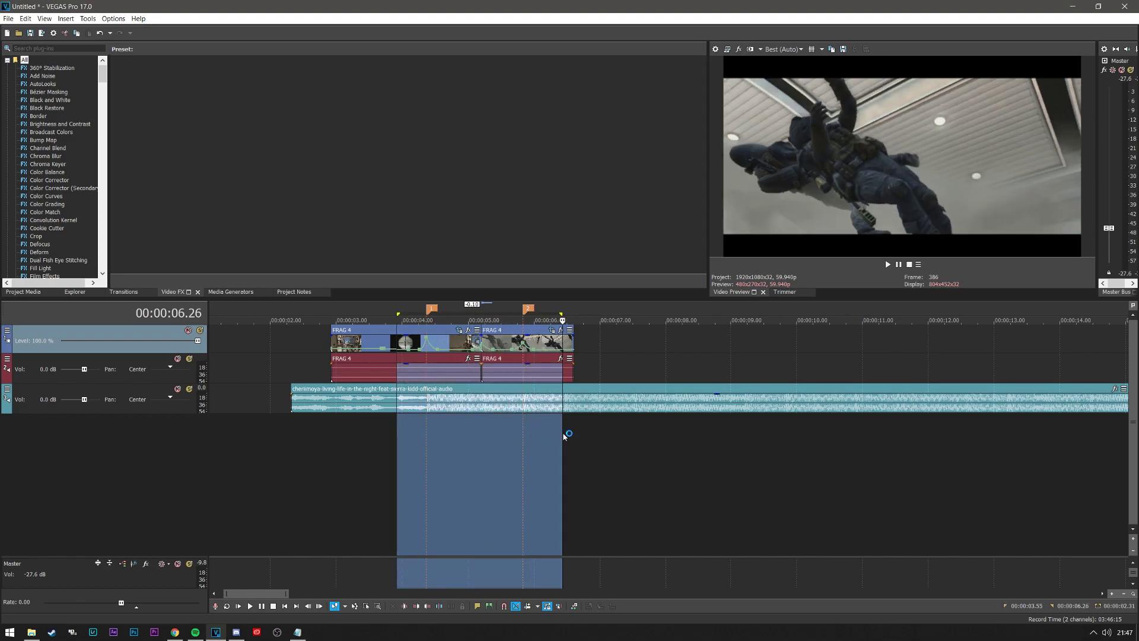
drag(563, 430, 563, 430)
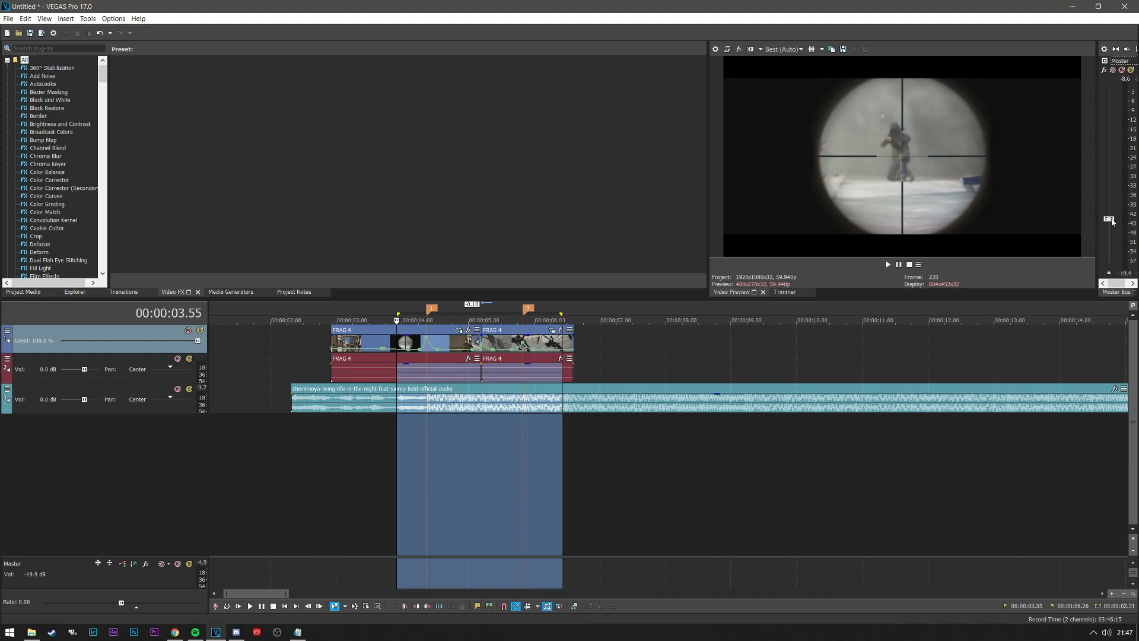
click(562, 340)
Play the speed-ramped FRAG 4 clips from 00:00:03.57 and stop to review them
click(475, 392)
click(399, 344)
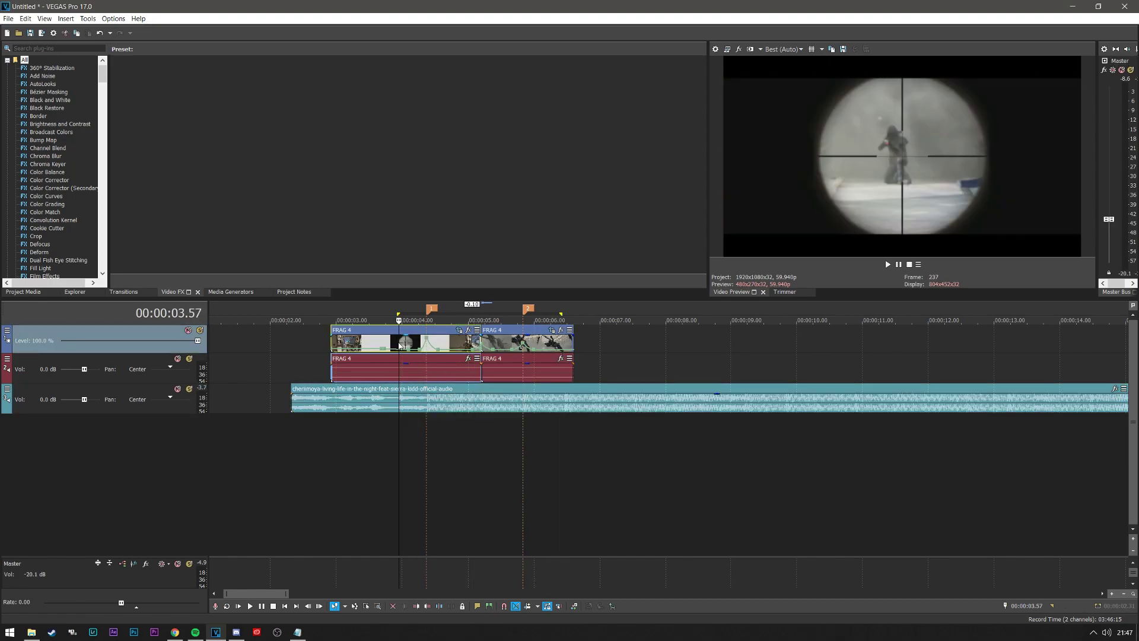
key(space)
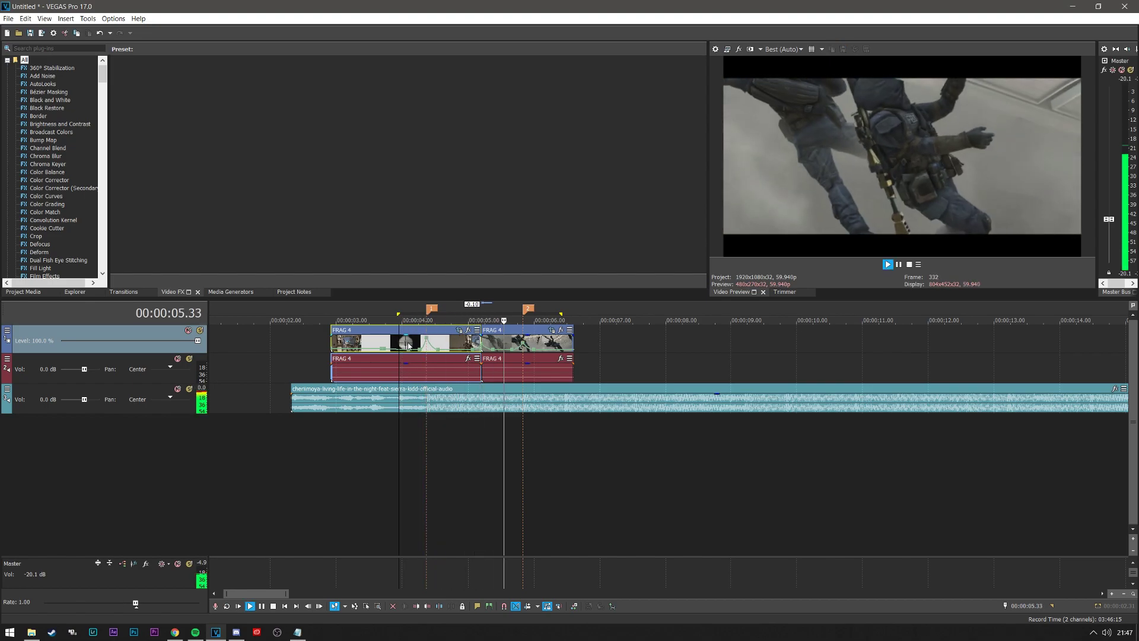
key(space)
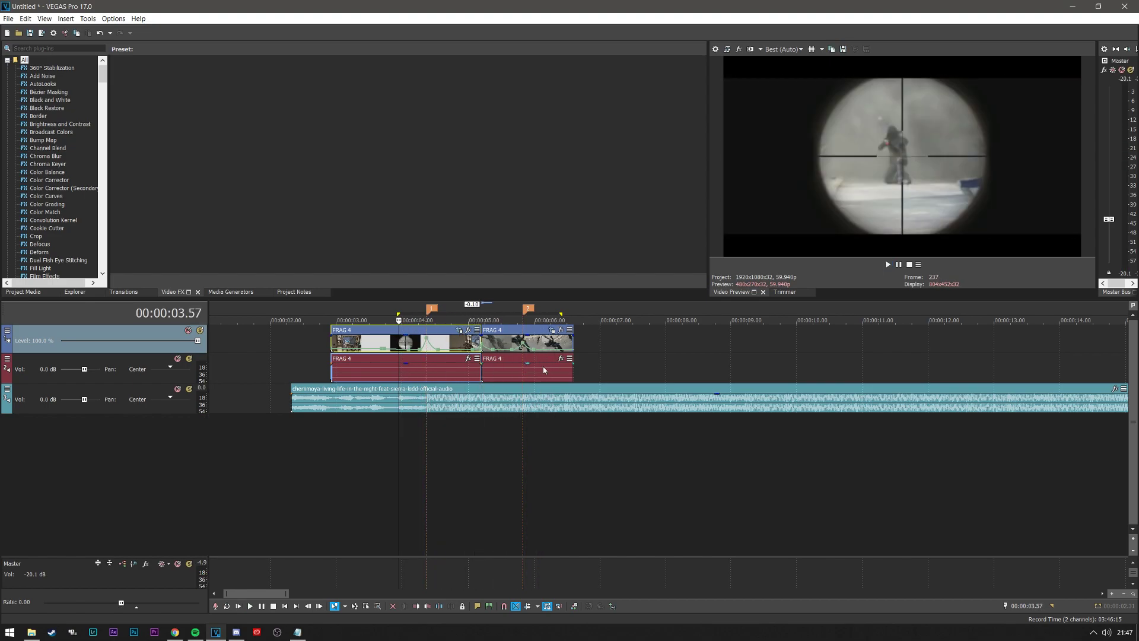